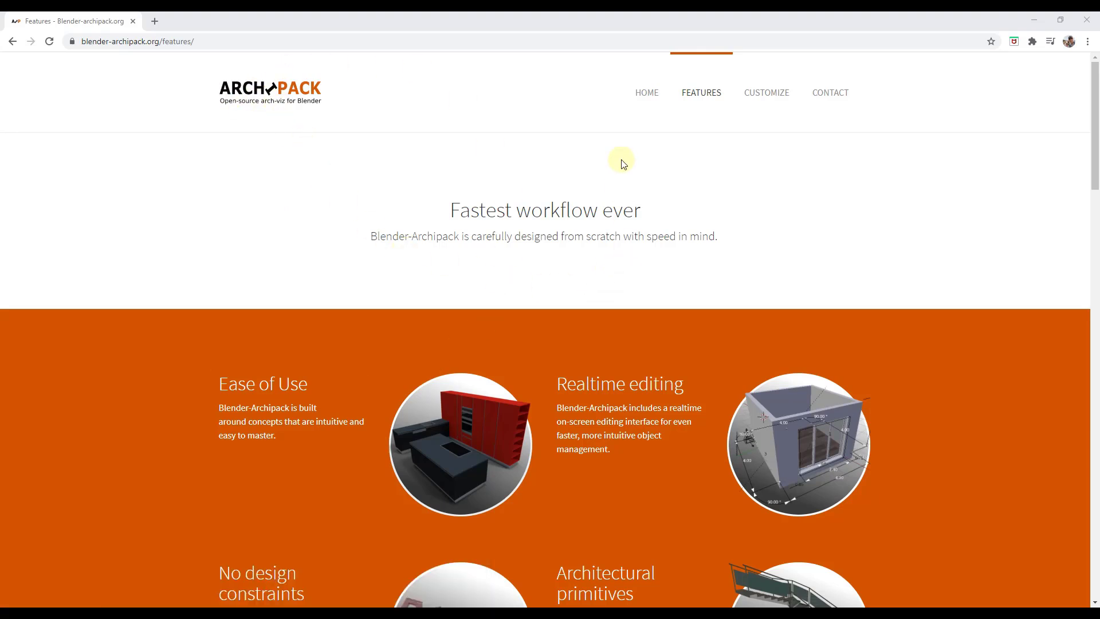
Open the Archipack site's home page and examine the add-on download and order options.
{"action": "left_click", "coordinate": [647, 93]}
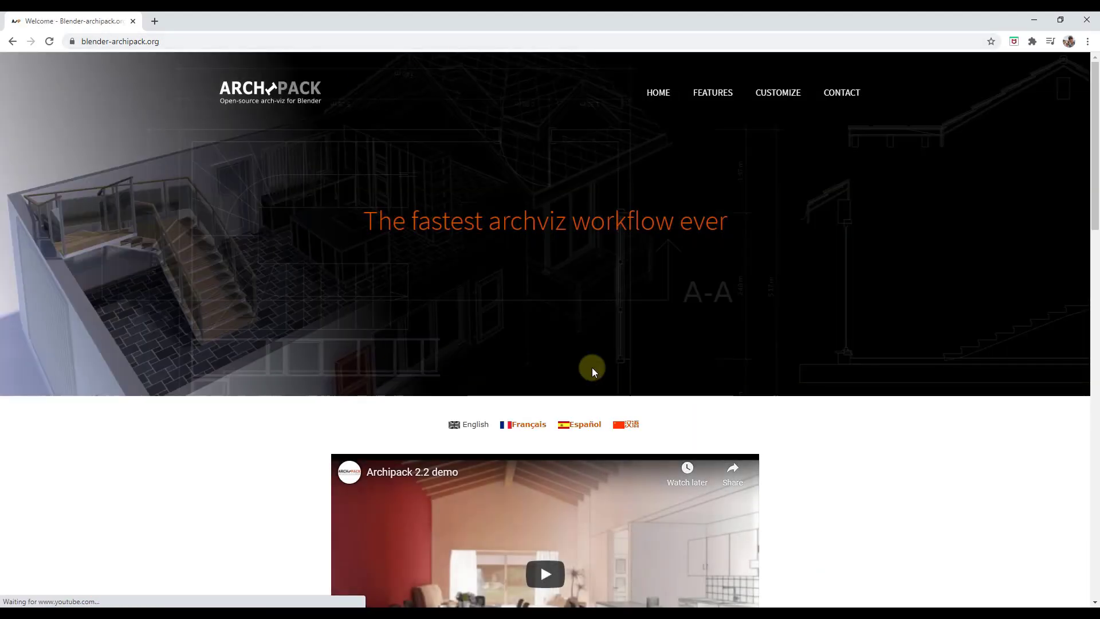
{"action": "scroll", "coordinate": [329, 240], "scroll_direction": "down", "scroll_amount": 7}
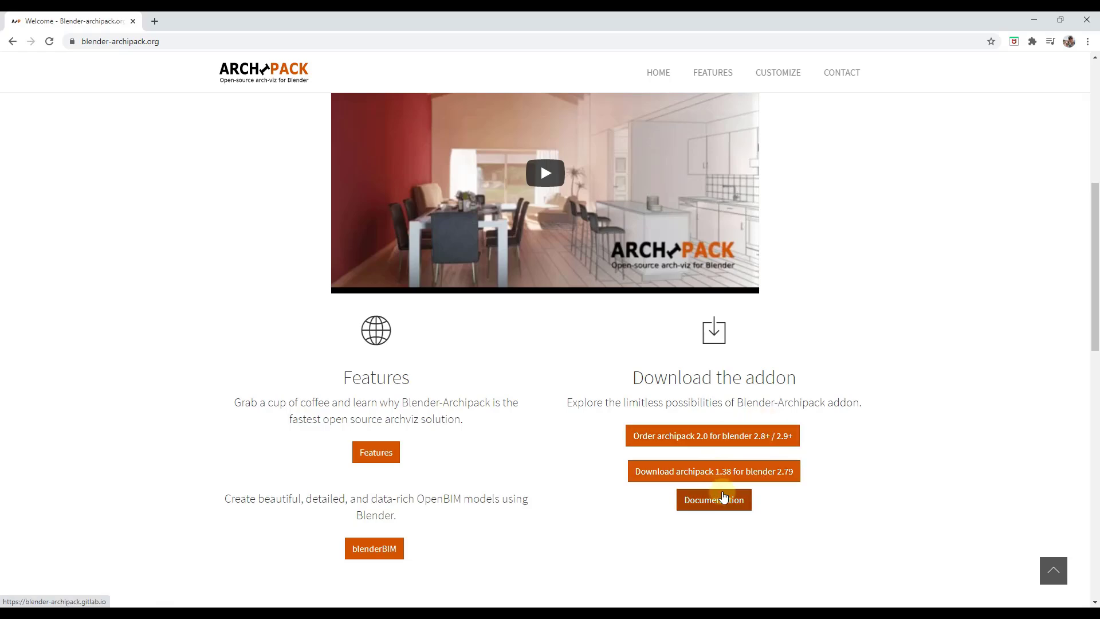
{"action": "scroll", "coordinate": [762, 481], "scroll_direction": "down", "scroll_amount": 4}
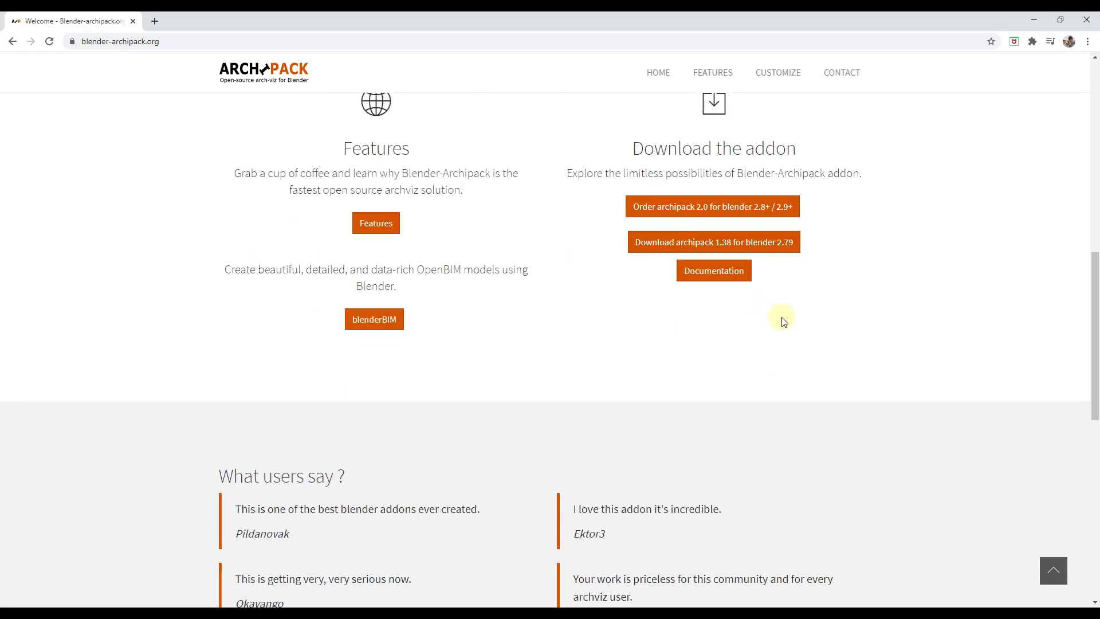
{"action": "scroll", "coordinate": [791, 330], "scroll_direction": "down", "scroll_amount": 5}
{"action": "scroll", "coordinate": [779, 312], "scroll_direction": "up", "scroll_amount": 7}
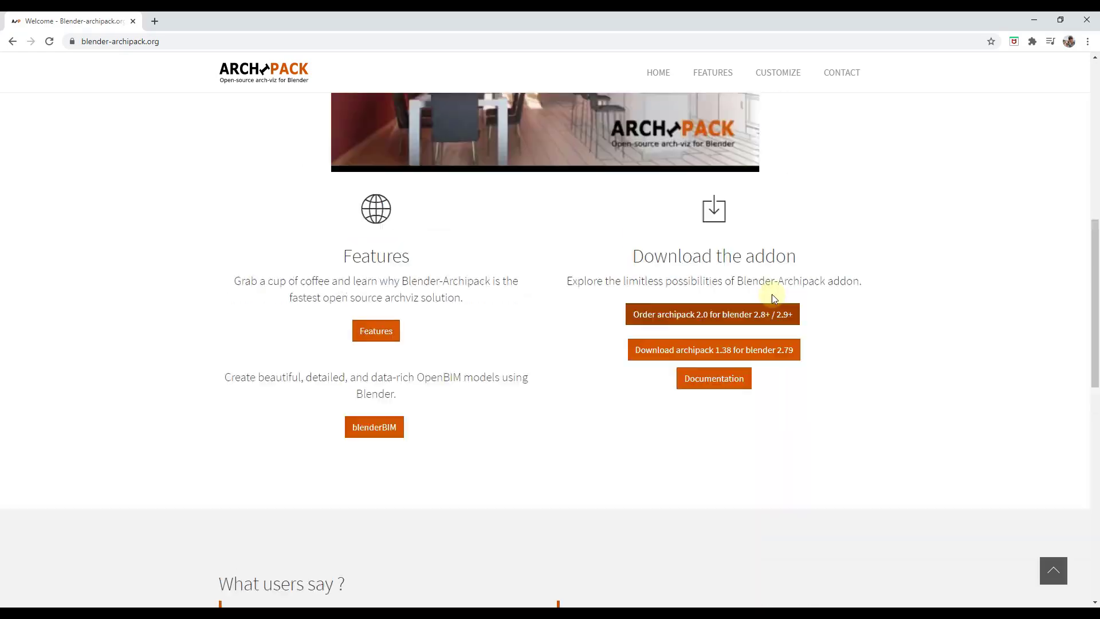
Open the Archipack features page and compare the 1.2.8x and 2.x versions in the features matrix.
{"action": "left_click", "coordinate": [710, 73]}
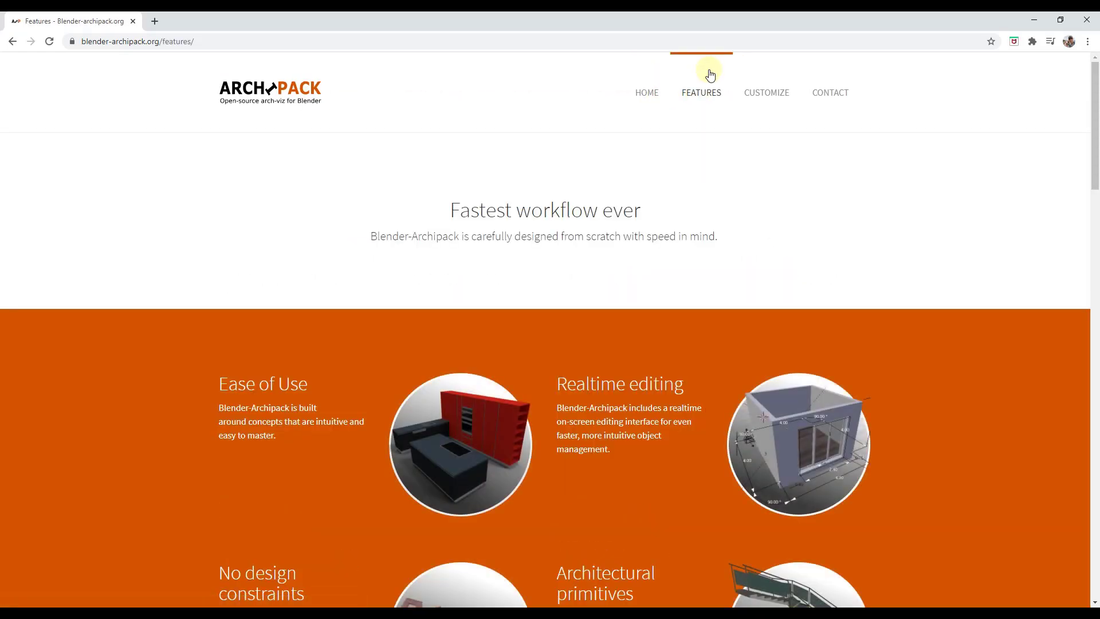
{"action": "scroll", "coordinate": [663, 256], "scroll_direction": "down", "scroll_amount": 6}
{"action": "scroll", "coordinate": [663, 256], "scroll_direction": "down", "scroll_amount": 8}
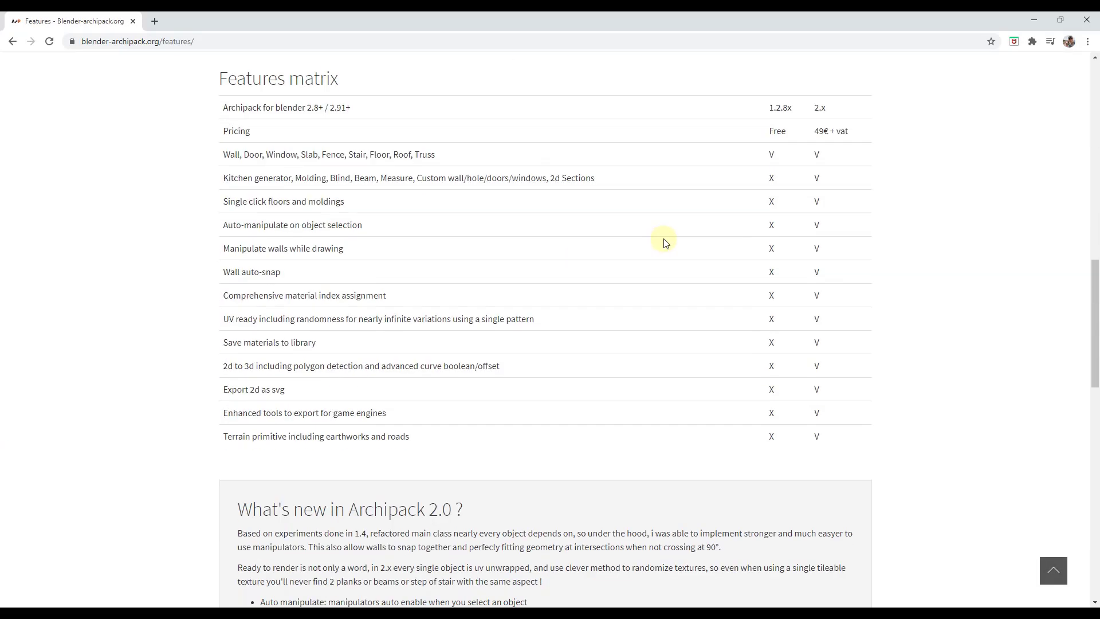
{"action": "scroll", "coordinate": [670, 239], "scroll_direction": "up", "scroll_amount": 1}
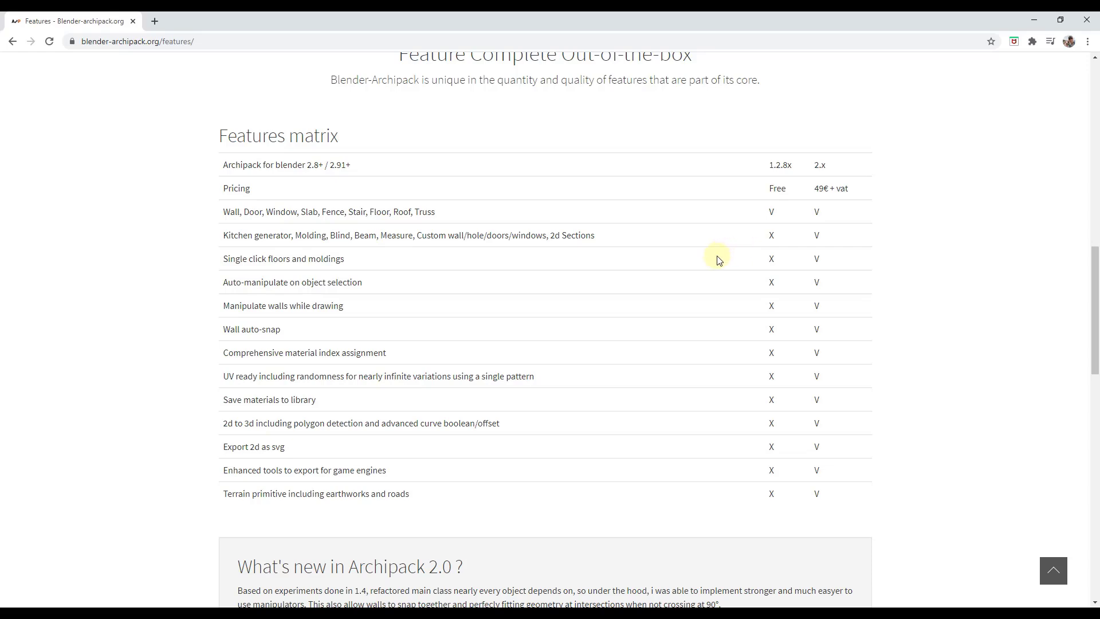
{"action": "scroll", "coordinate": [725, 266], "scroll_direction": "up", "scroll_amount": 5}
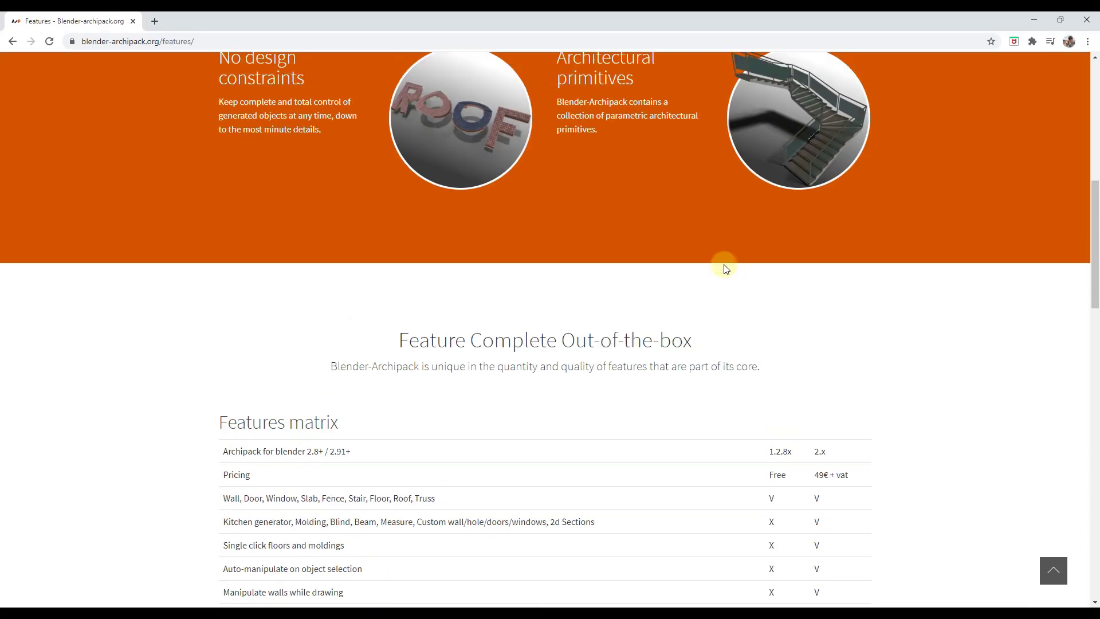
{"action": "scroll", "coordinate": [725, 268], "scroll_direction": "down", "scroll_amount": 5}
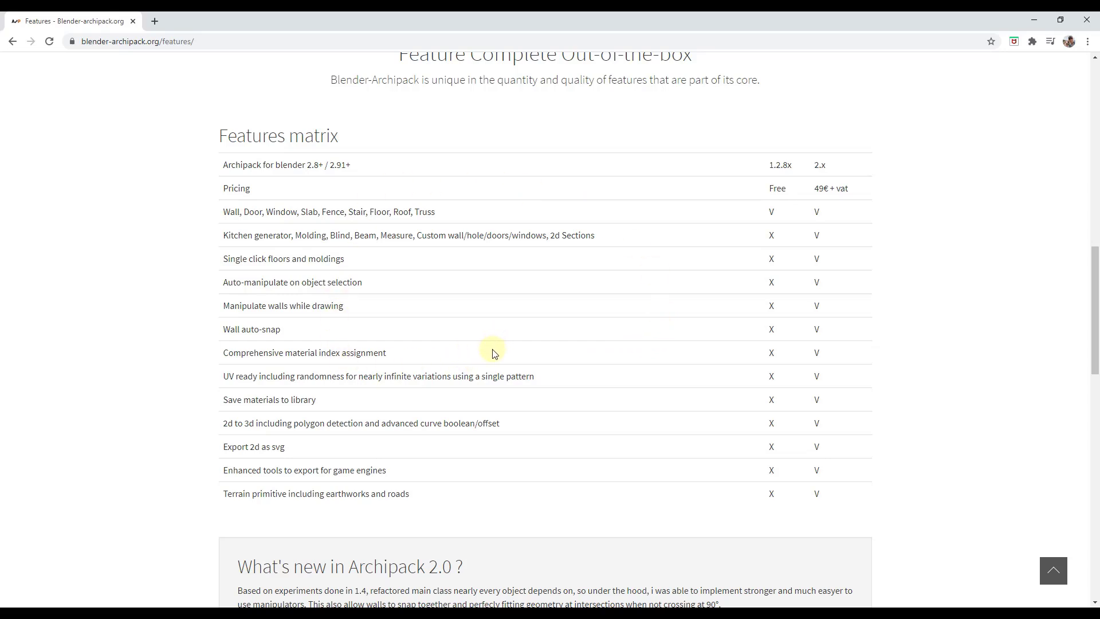
Switch to Blender and examine the Archipack PRO add-on preferences and its material library folder, closing both windows when done.
{"action": "left_click", "coordinate": [1034, 20]}
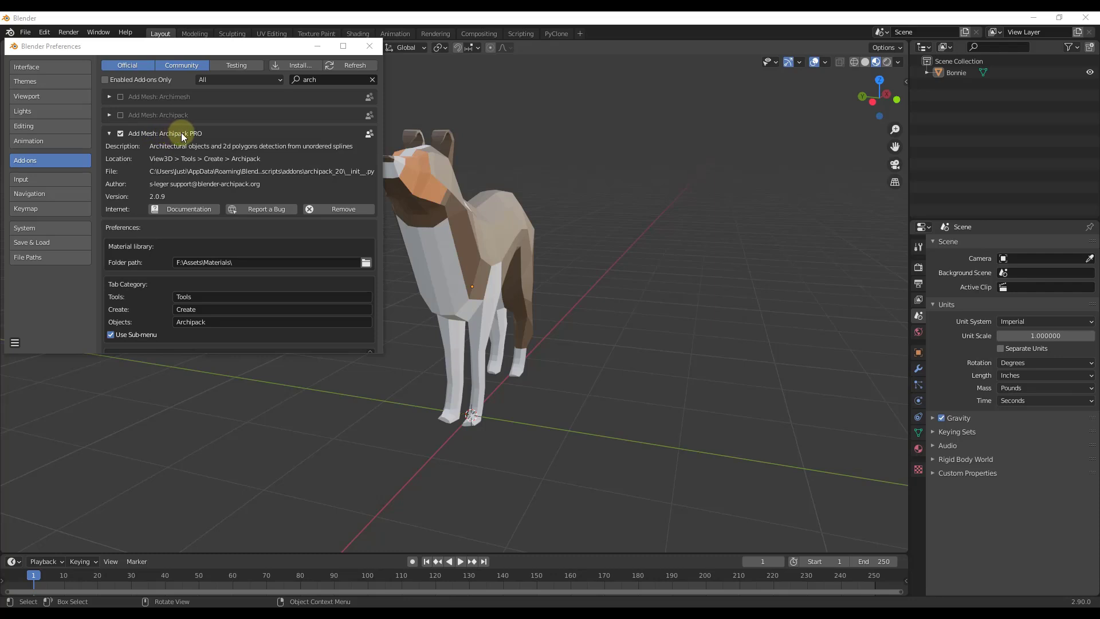
{"action": "scroll", "coordinate": [252, 149], "scroll_direction": "down", "scroll_amount": 3}
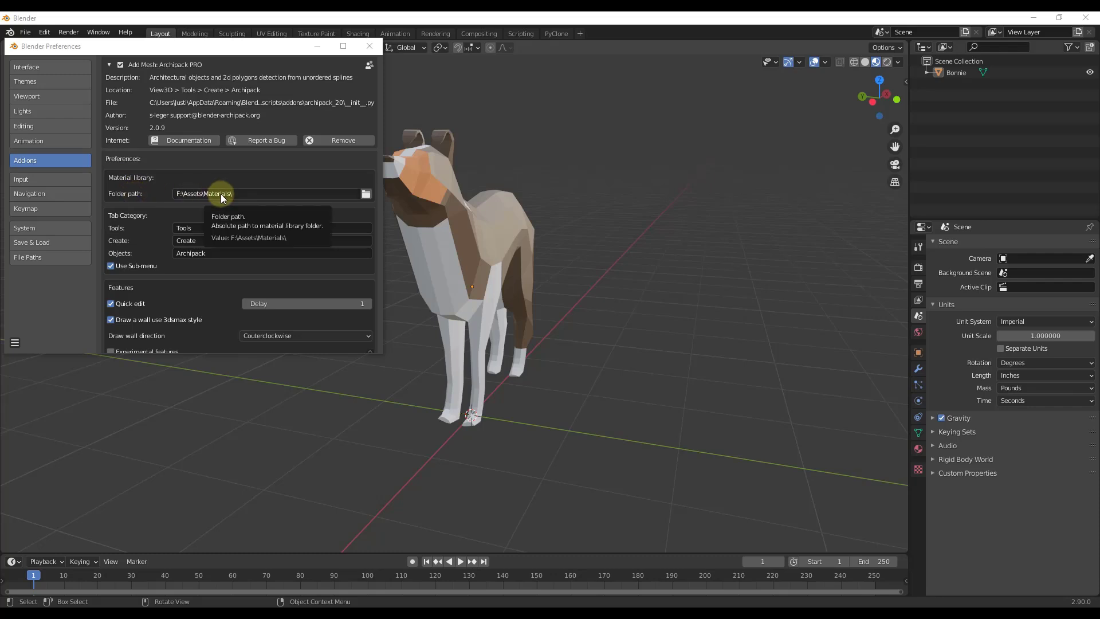
{"action": "key", "text": "alt+Tab"}
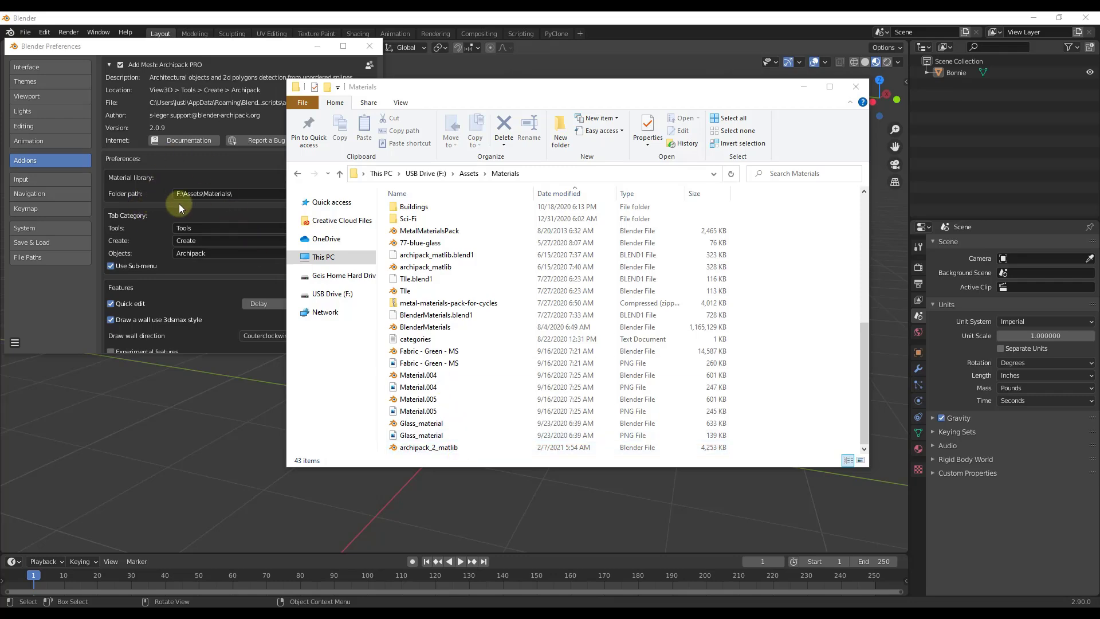
{"action": "left_click", "coordinate": [856, 86]}
{"action": "scroll", "coordinate": [286, 235], "scroll_direction": "down", "scroll_amount": 7}
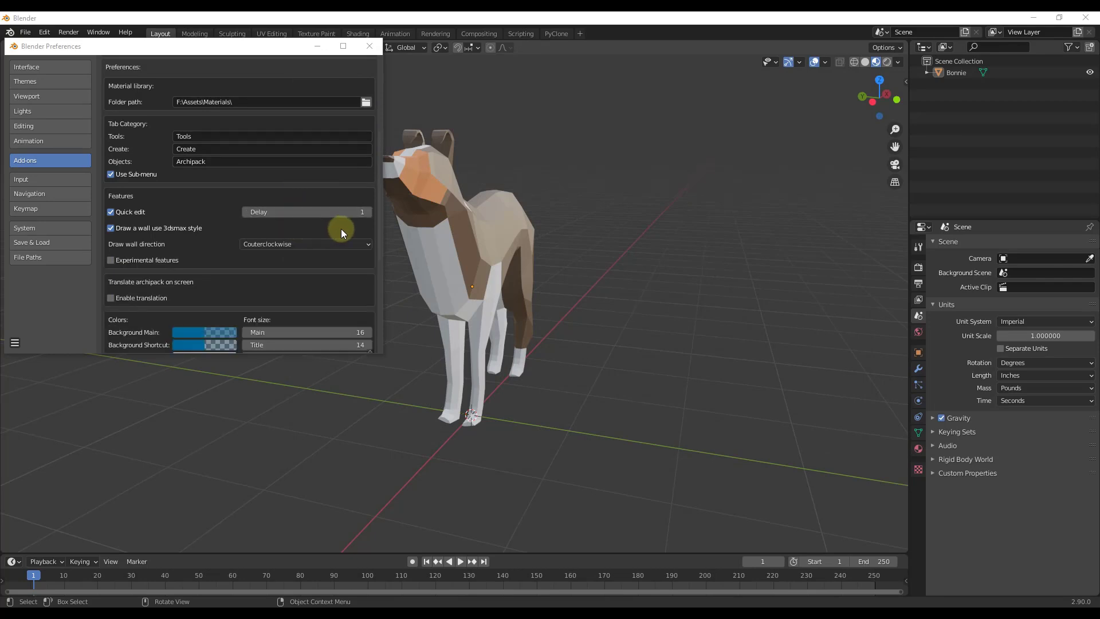
{"action": "scroll", "coordinate": [320, 215], "scroll_direction": "down", "scroll_amount": 3}
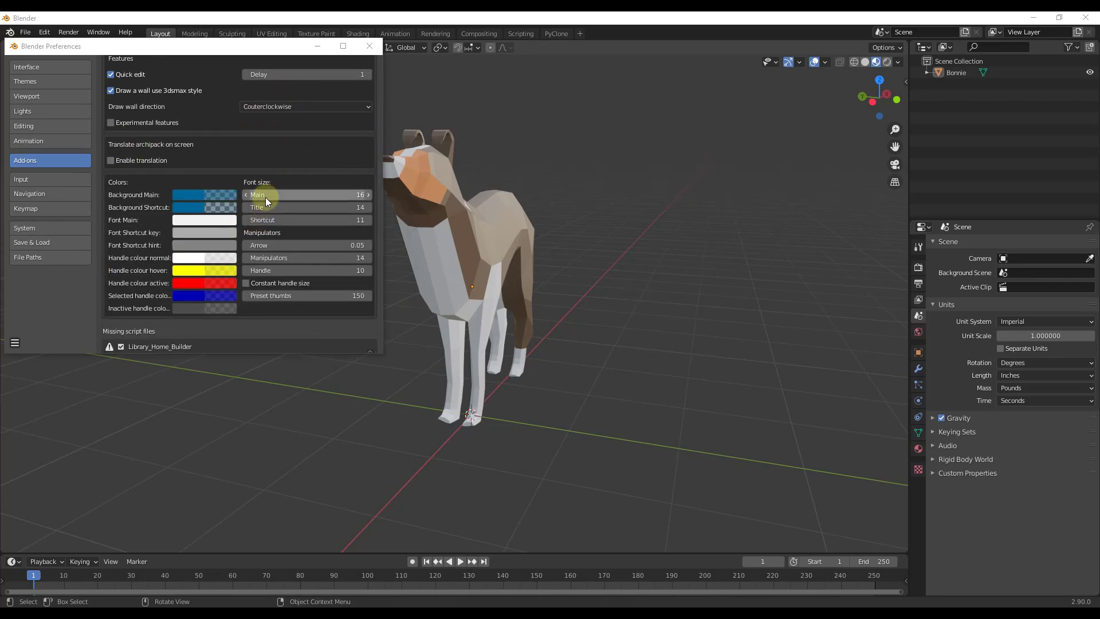
{"action": "scroll", "coordinate": [265, 197], "scroll_direction": "up", "scroll_amount": 4}
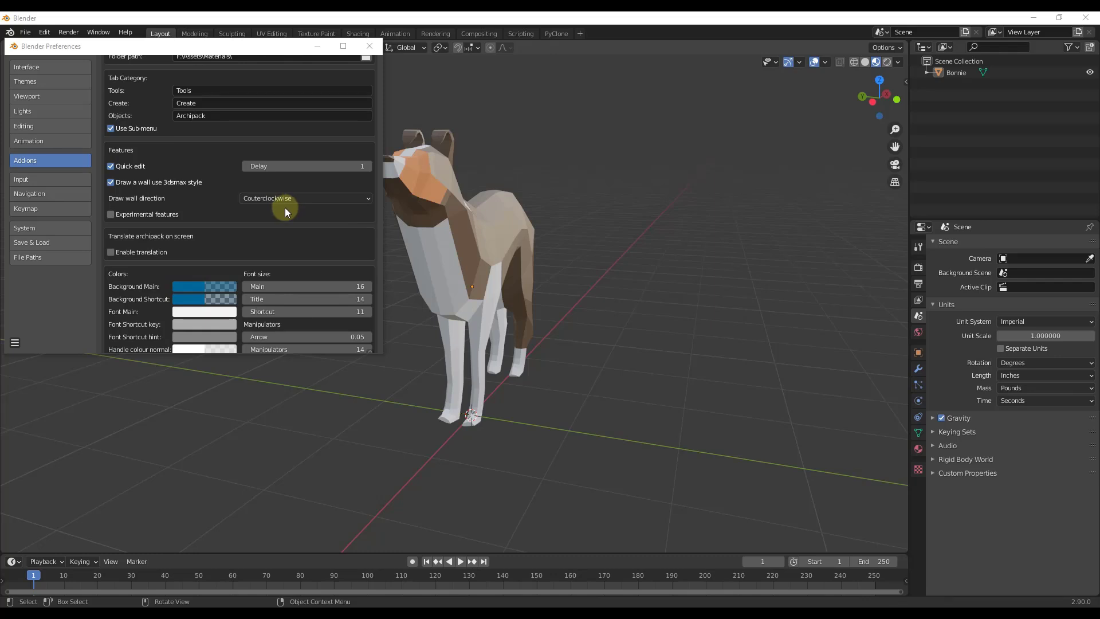
{"action": "left_click", "coordinate": [369, 45]}
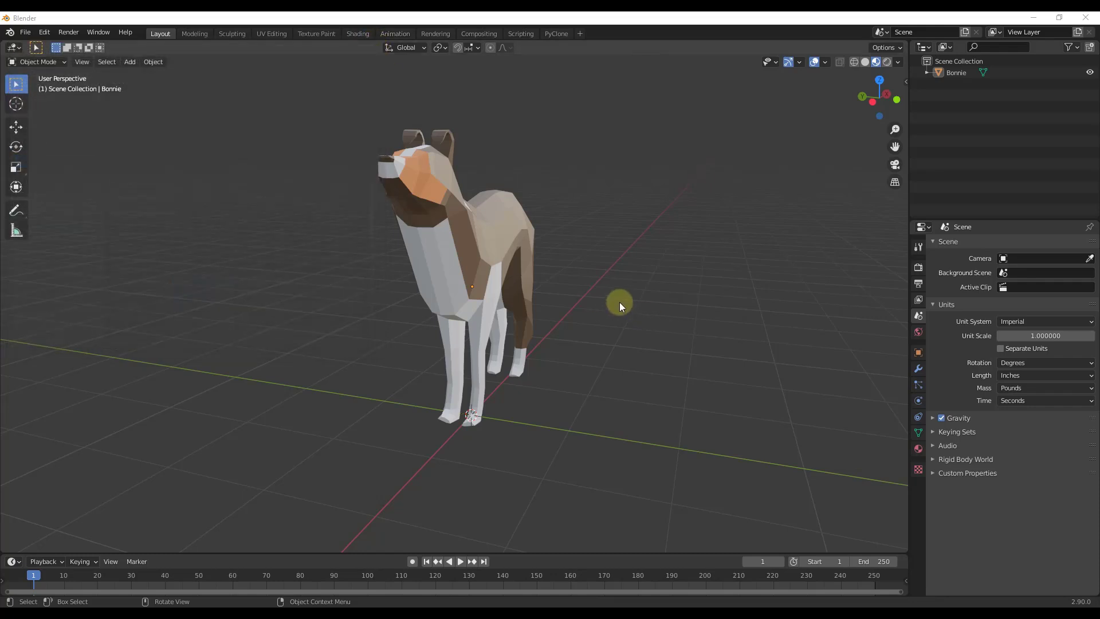
Add an Archipack wall to the scene using the Inside 10x240 preset.
{"action": "scroll", "coordinate": [579, 373], "scroll_direction": "down", "scroll_amount": 5}
{"action": "scroll", "coordinate": [613, 373], "scroll_direction": "up", "scroll_amount": 4}
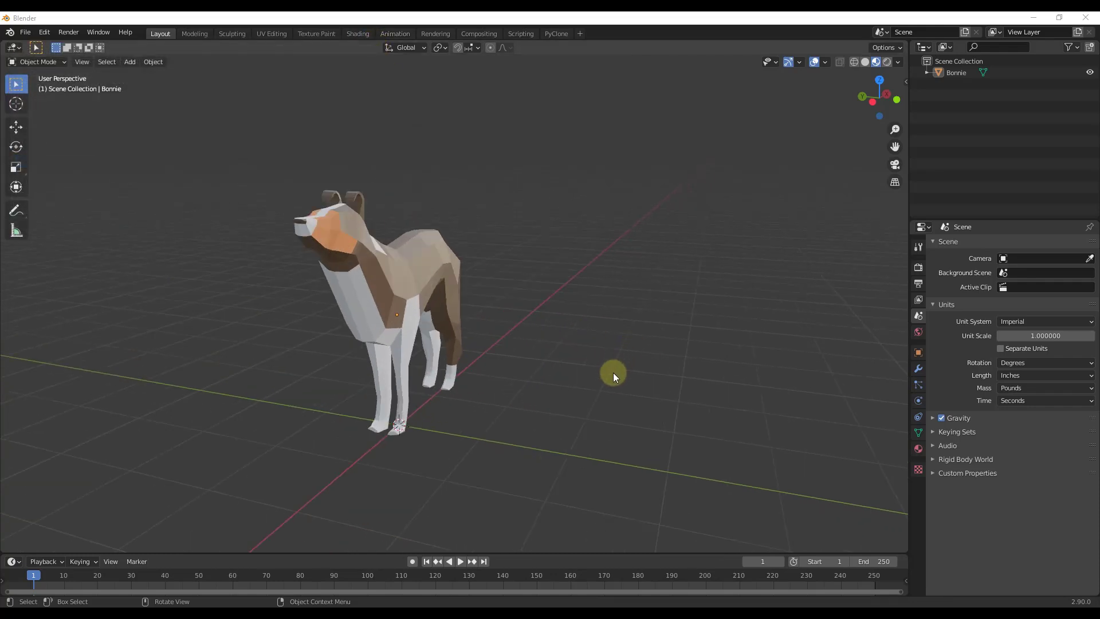
{"action": "key", "text": "shift+a"}
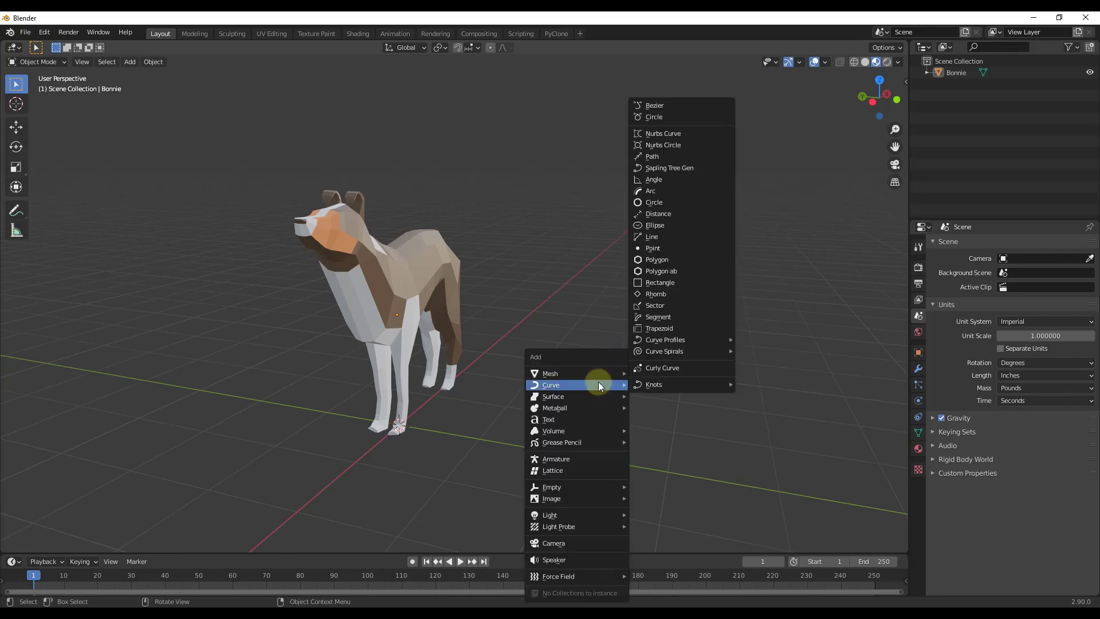
{"action": "mouse_move", "coordinate": [570, 373]}
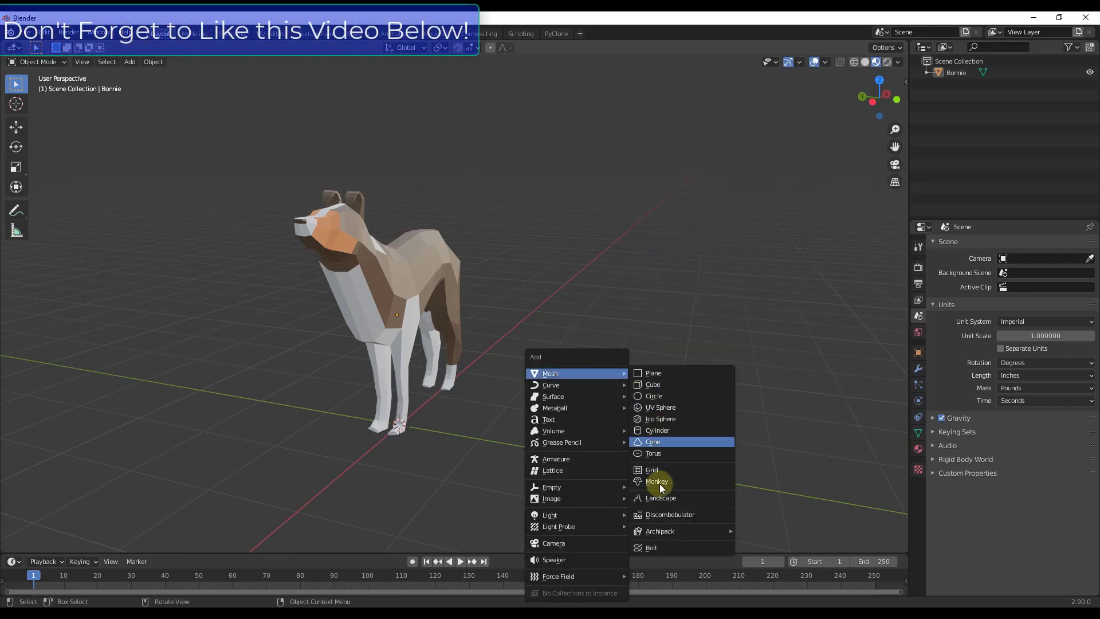
{"action": "mouse_move", "coordinate": [665, 531]}
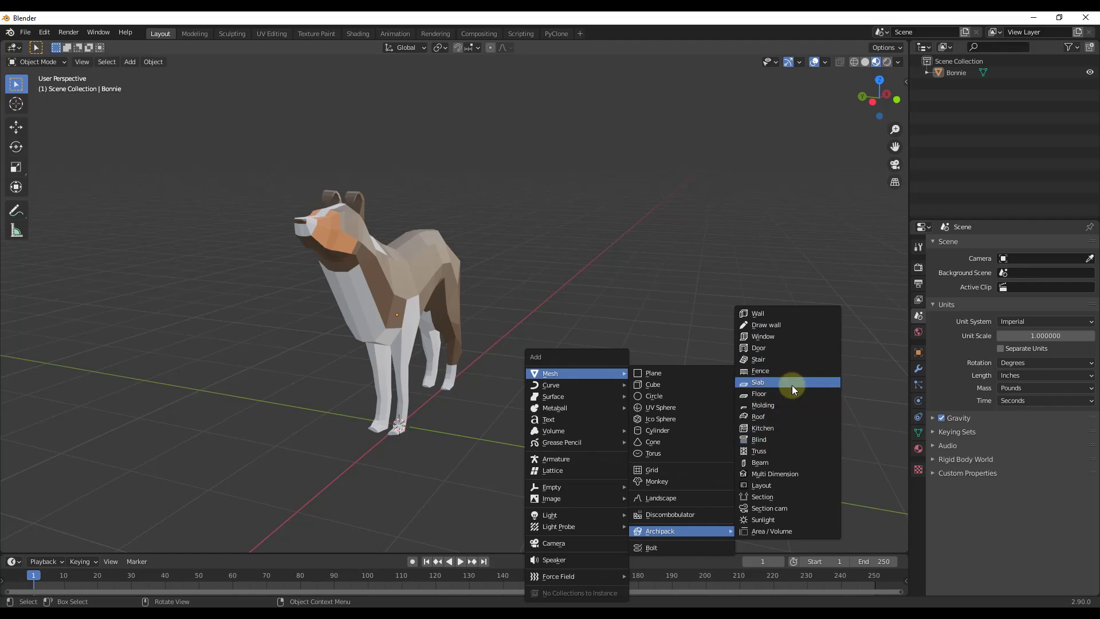
{"action": "left_click", "coordinate": [776, 313]}
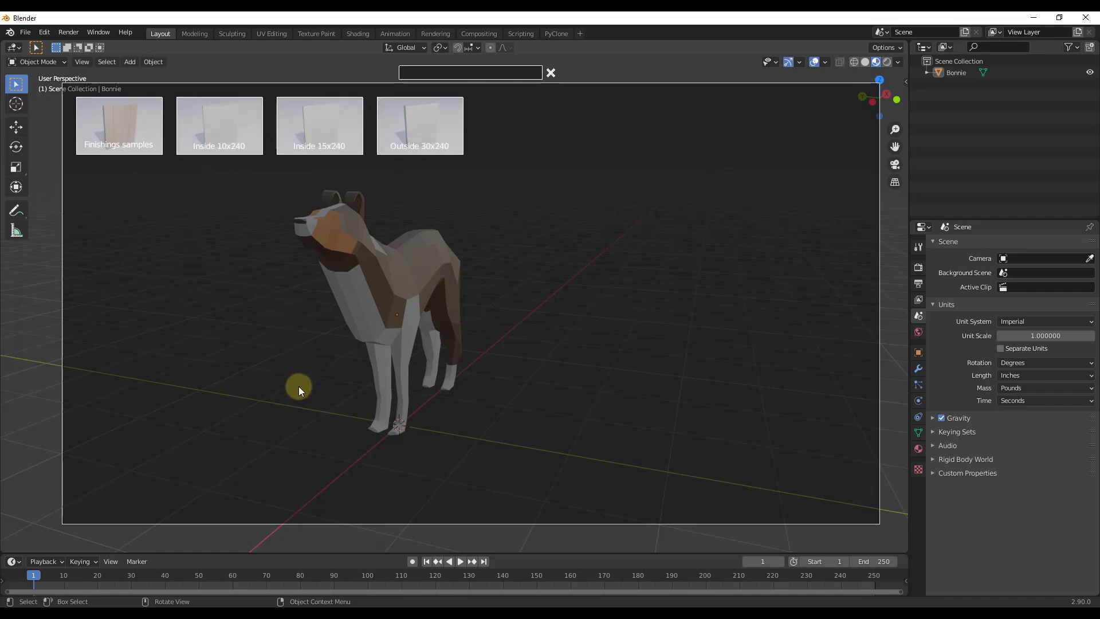
{"action": "left_click", "coordinate": [241, 129]}
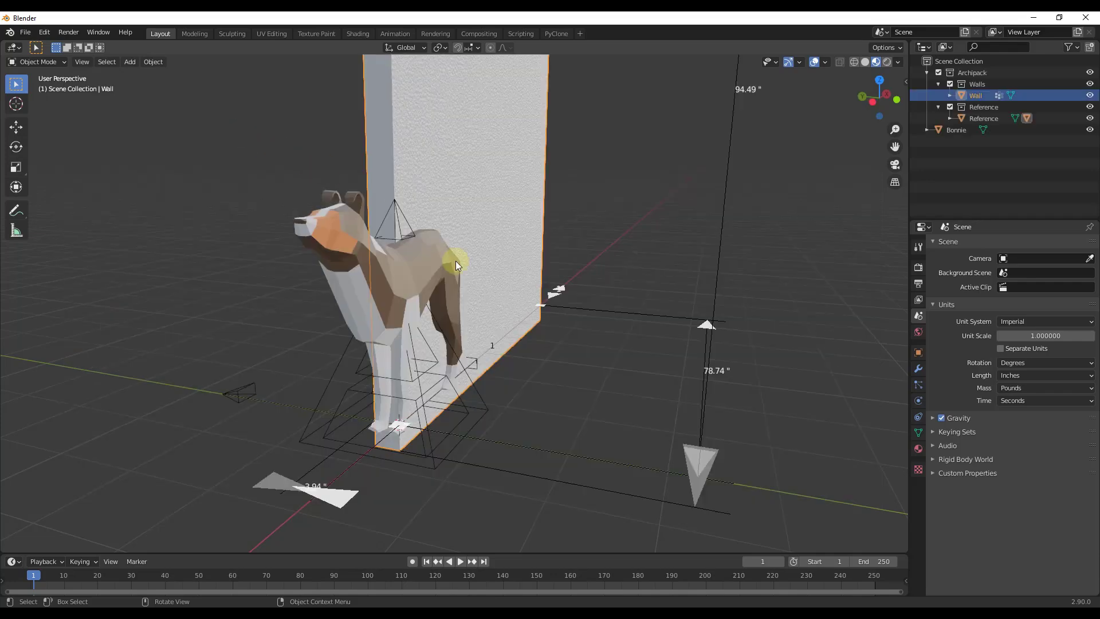
Switch the scene's unit system to Metric and back to Imperial so that lengths use feet.
{"action": "scroll", "coordinate": [600, 421], "scroll_direction": "down", "scroll_amount": 5}
{"action": "mouse_move", "coordinate": [605, 386]}
{"action": "middle_mouse_down"}
{"action": "mouse_move", "coordinate": [359, 354]}
{"action": "mouse_move", "coordinate": [596, 390]}
{"action": "middle_mouse_up"}
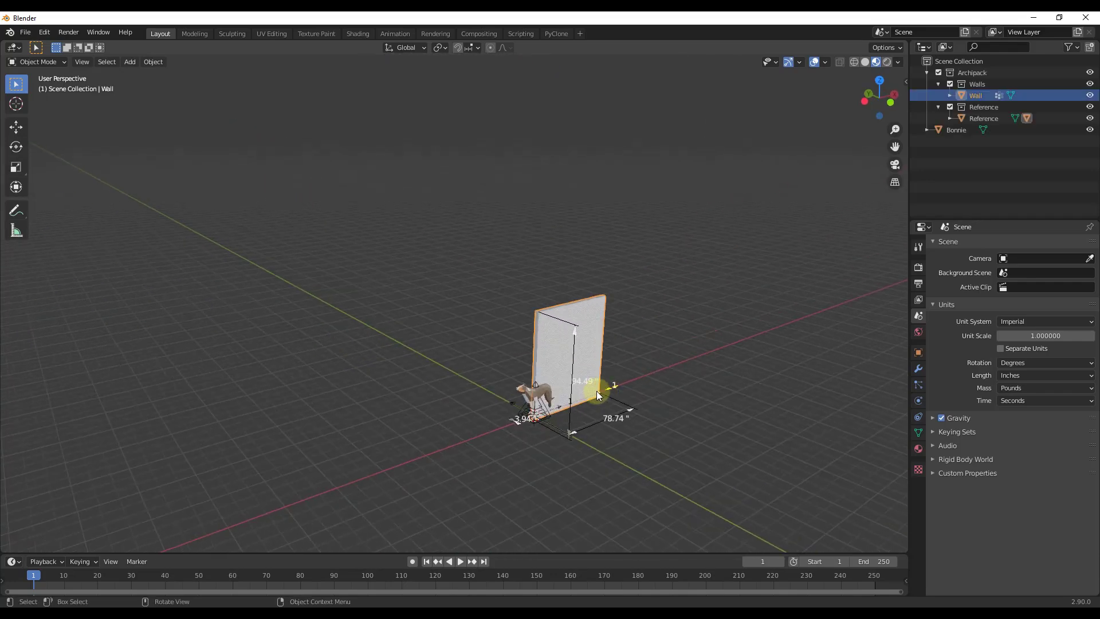
{"action": "scroll", "coordinate": [597, 391], "scroll_direction": "up", "scroll_amount": 3}
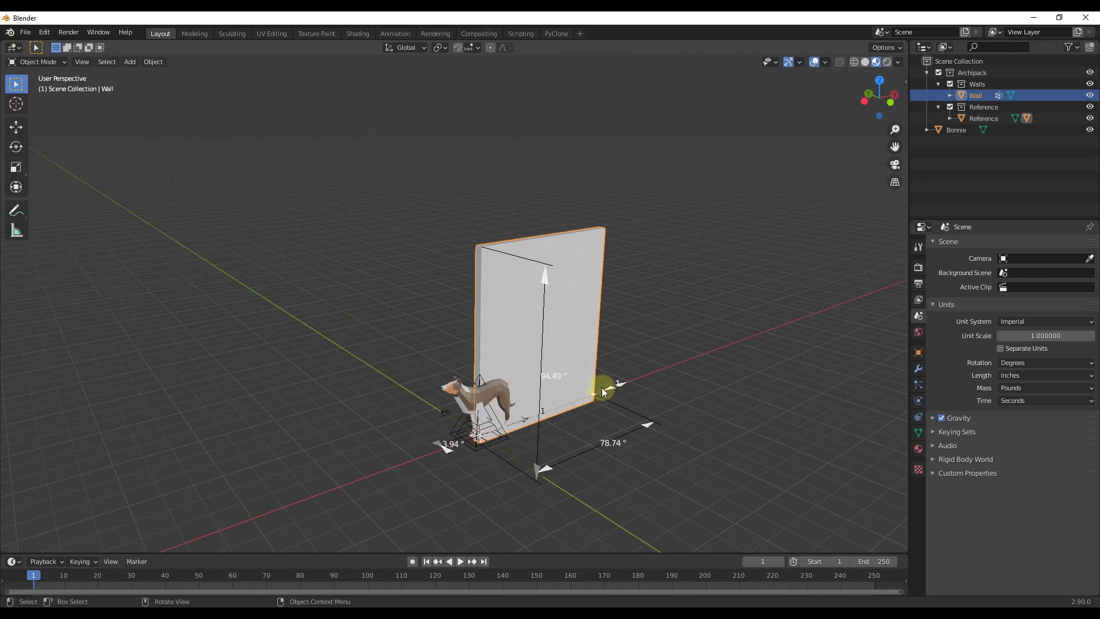
{"action": "scroll", "coordinate": [594, 435], "scroll_direction": "up", "scroll_amount": 2}
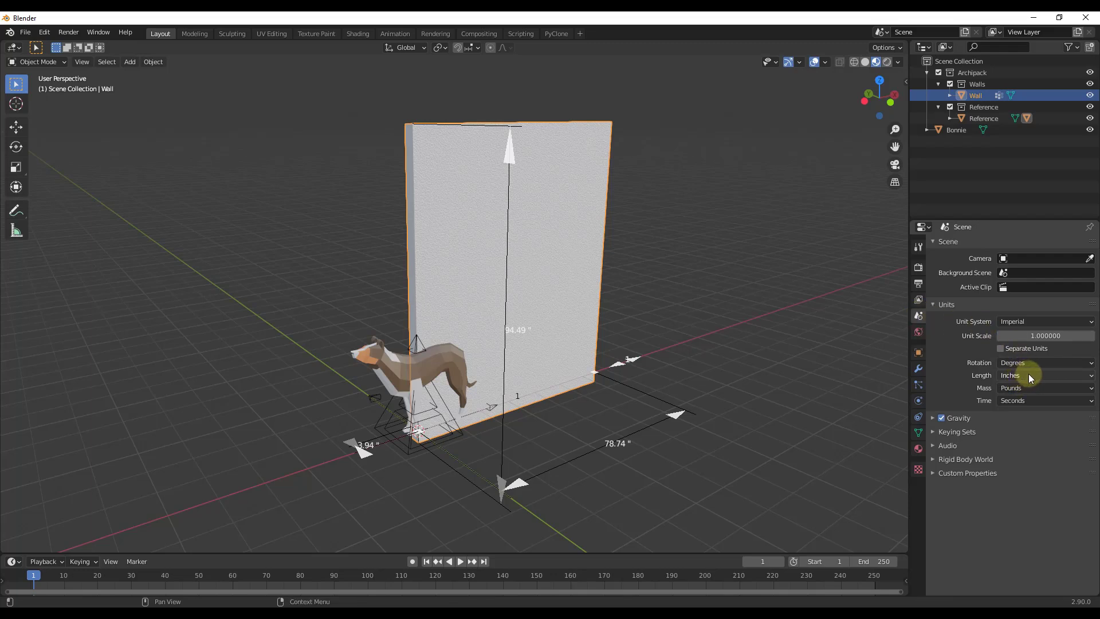
{"action": "left_click", "coordinate": [1030, 322]}
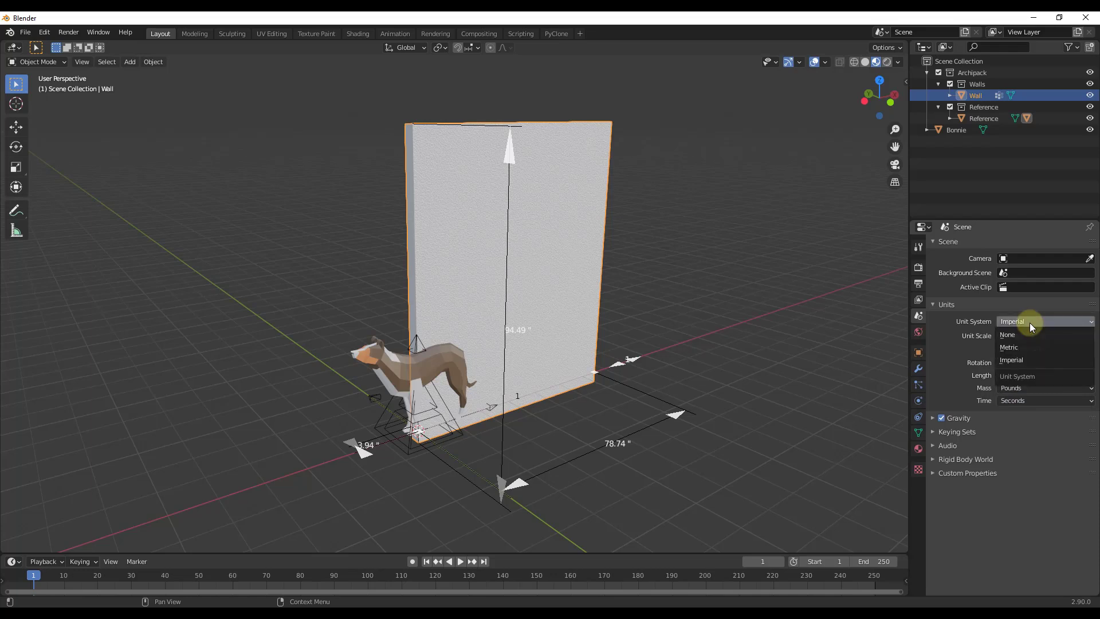
{"action": "left_click", "coordinate": [1028, 346]}
{"action": "left_click", "coordinate": [1023, 321]}
{"action": "left_click", "coordinate": [1018, 361]}
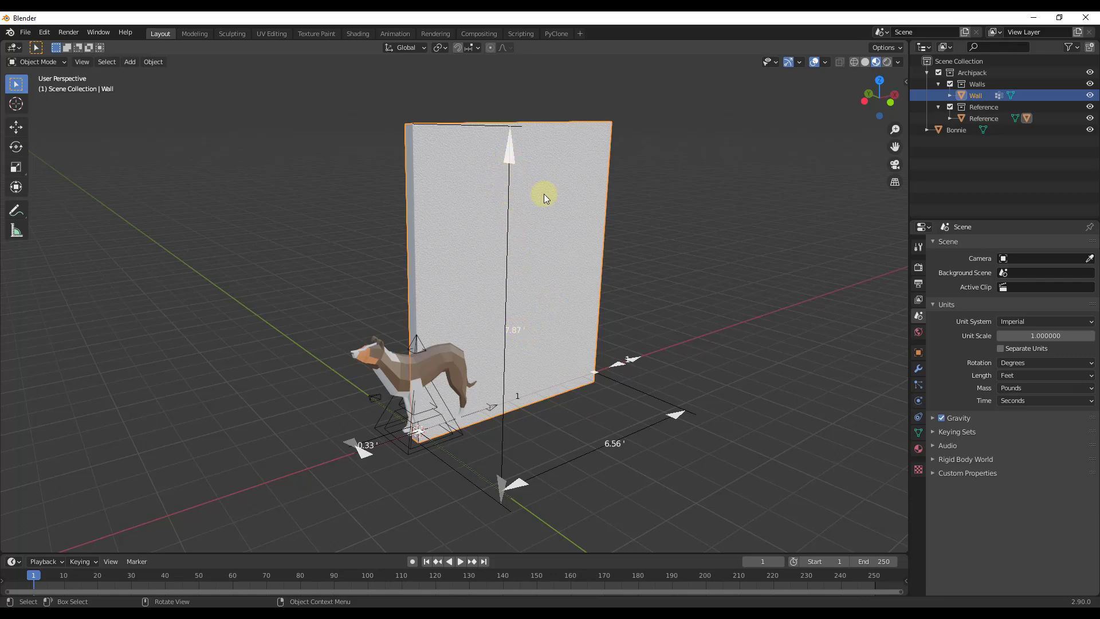
Stretch the wall to about 8.19 ft long and set its height to 10 ft.
{"action": "mouse_move", "coordinate": [681, 418]}
{"action": "left_mouse_down"}
{"action": "mouse_move", "coordinate": [714, 381]}
{"action": "mouse_move", "coordinate": [672, 405]}
{"action": "left_mouse_up"}
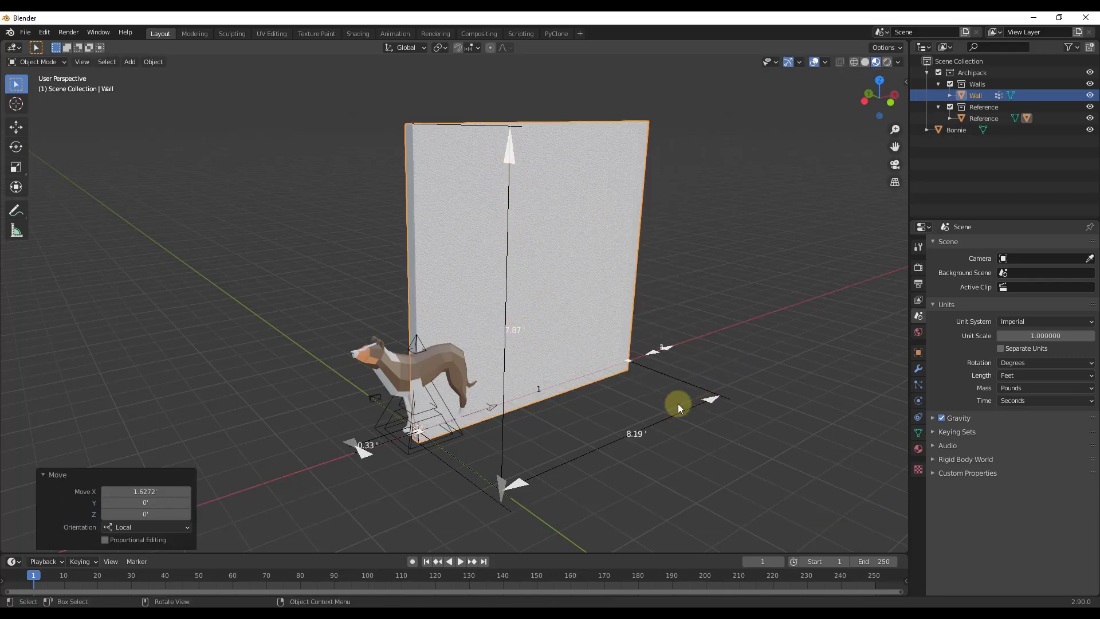
{"action": "scroll", "coordinate": [642, 372], "scroll_direction": "down", "scroll_amount": 3}
{"action": "scroll", "coordinate": [638, 386], "scroll_direction": "up", "scroll_amount": 2}
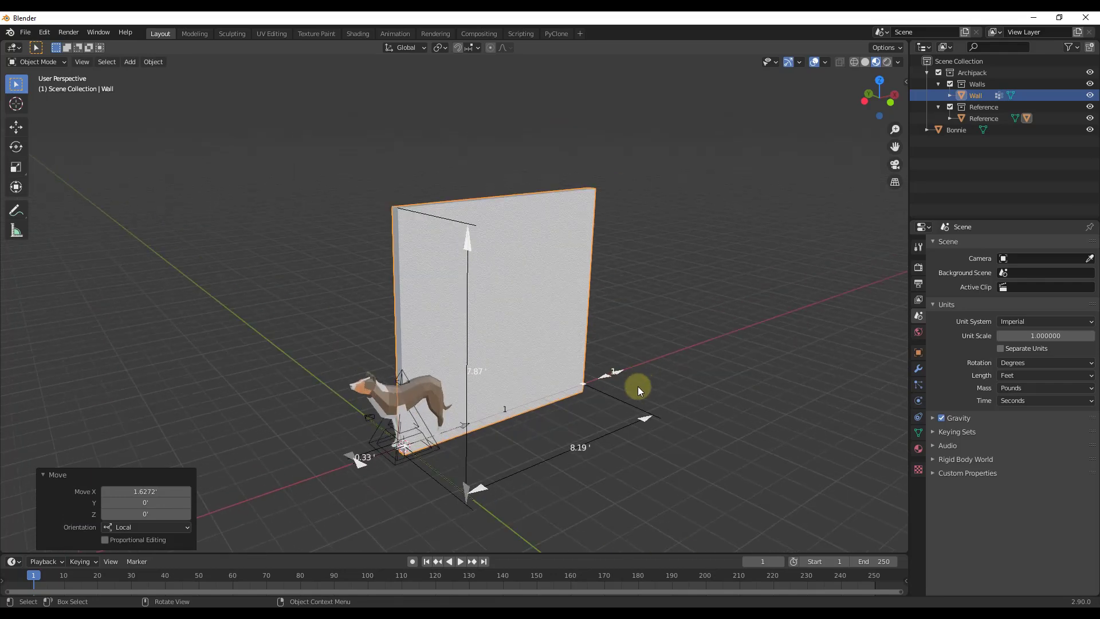
{"action": "left_click", "coordinate": [470, 375]}
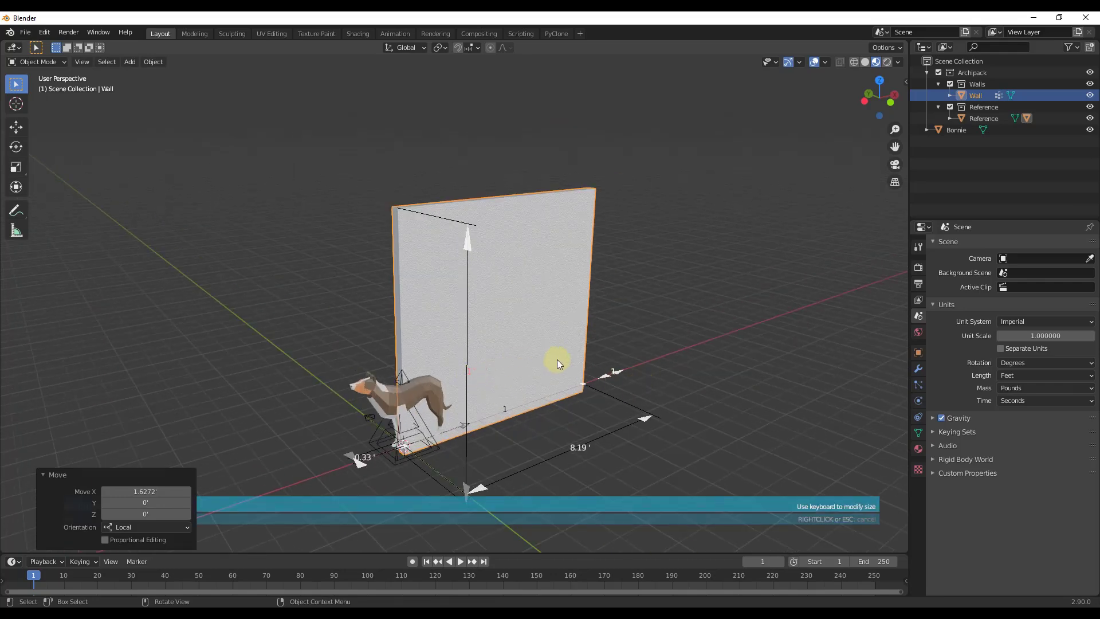
{"action": "type", "text": "10"}
{"action": "key", "text": "Return"}
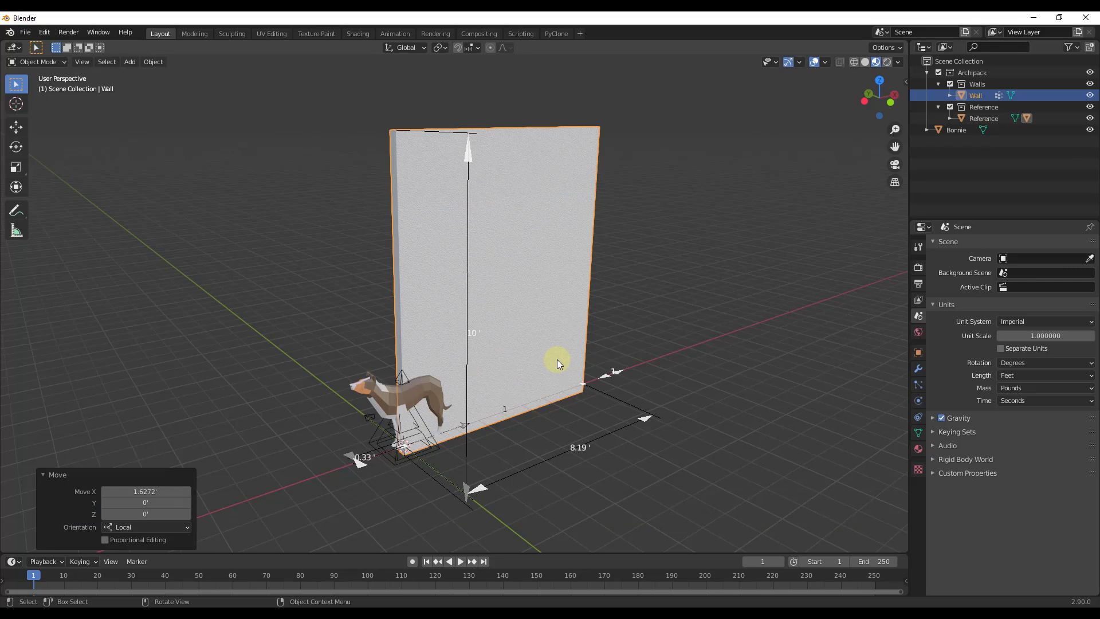
Set the wall's height to 9 ft and its length to 15 ft.
{"action": "left_click", "coordinate": [474, 335]}
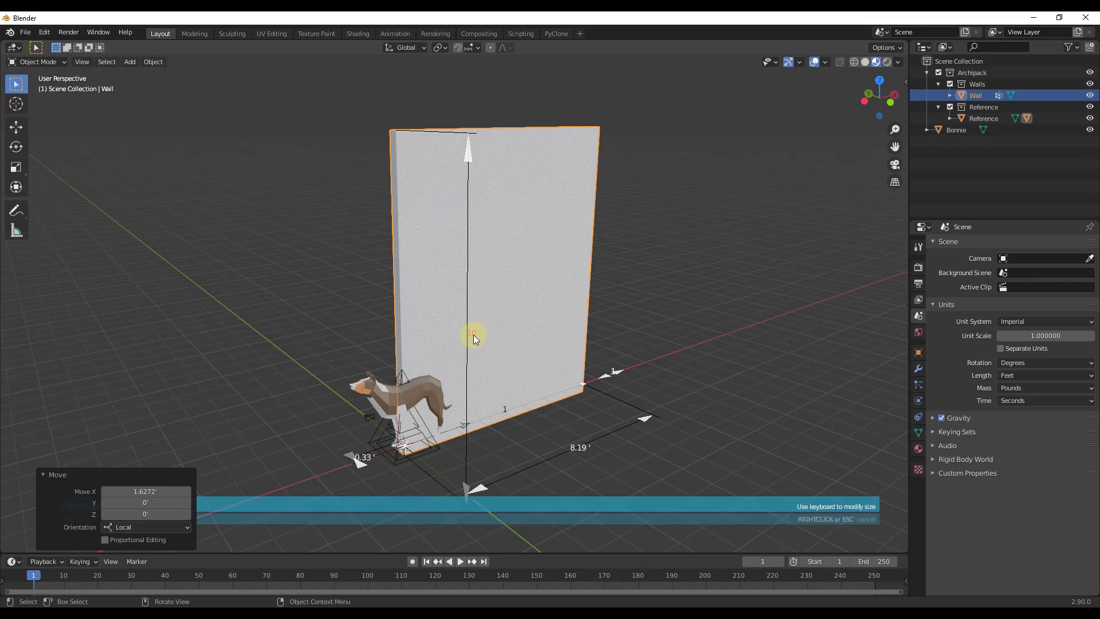
{"action": "type", "text": "9"}
{"action": "key", "text": "Return"}
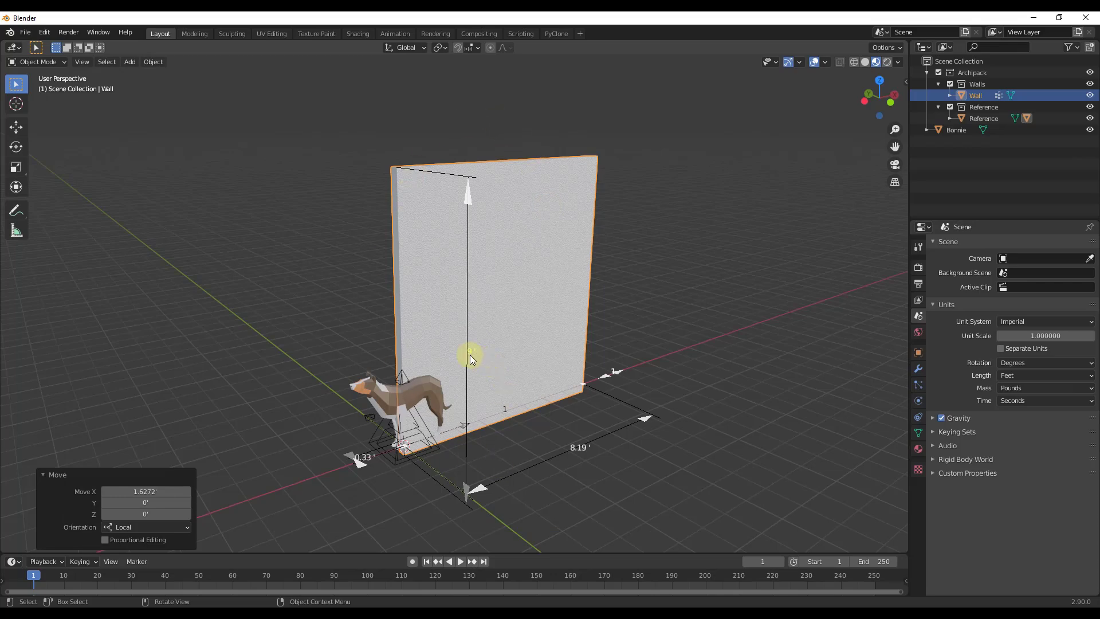
{"action": "left_click", "coordinate": [582, 445]}
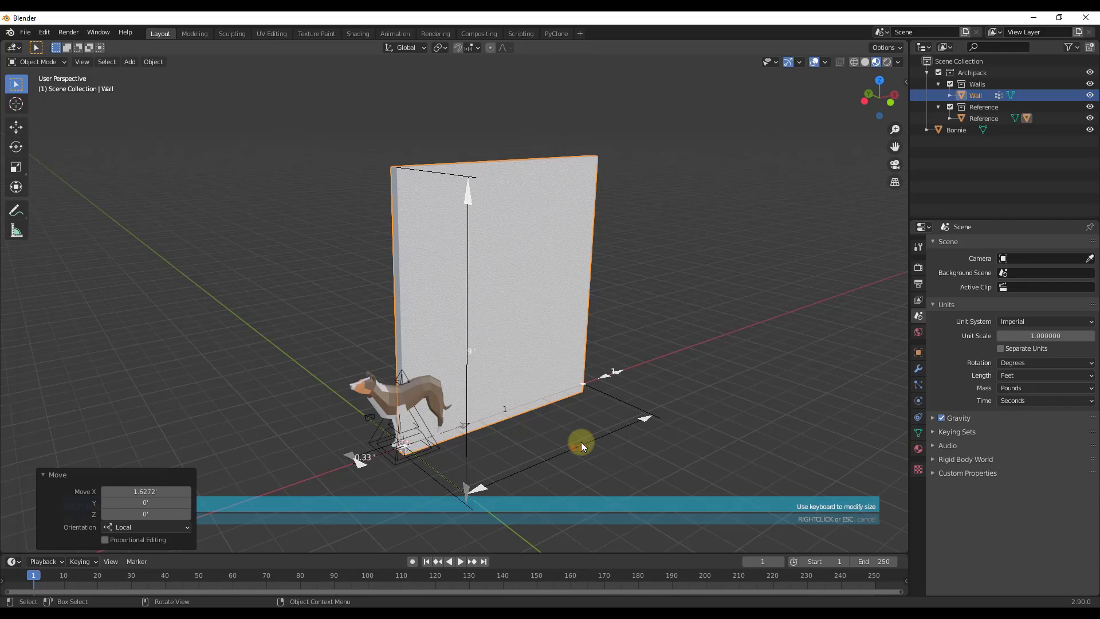
{"action": "type", "text": "15"}
{"action": "key", "text": "Return"}
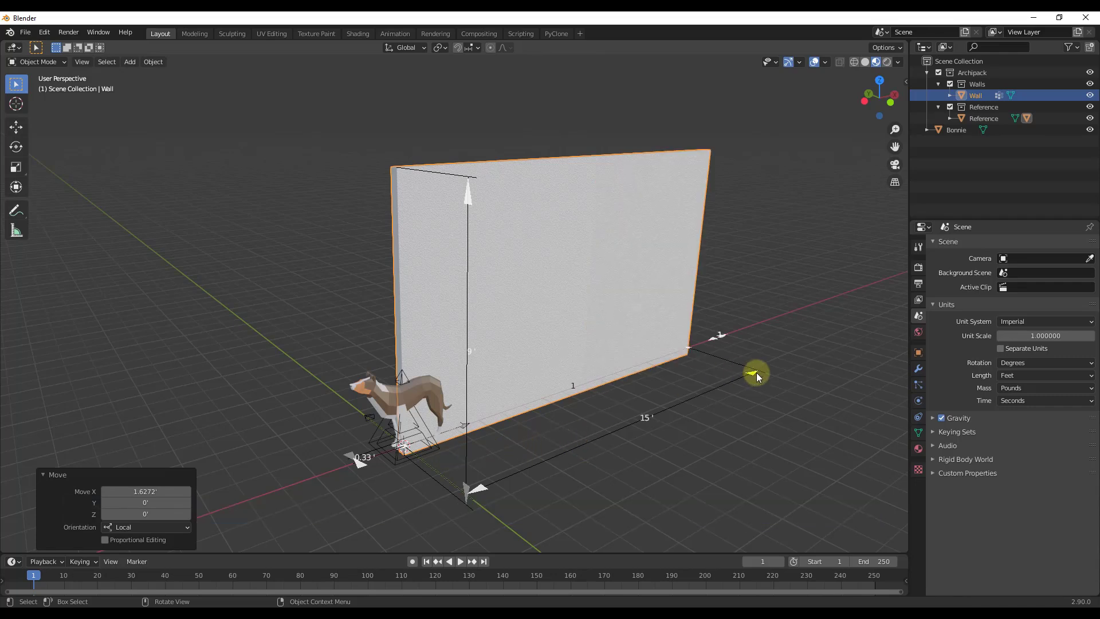
Shorten the wall to about 14.63 ft and pull its far end point out to about 17.48 ft.
{"action": "left_click_drag", "start_coordinate": [757, 373], "coordinate": [641, 414]}
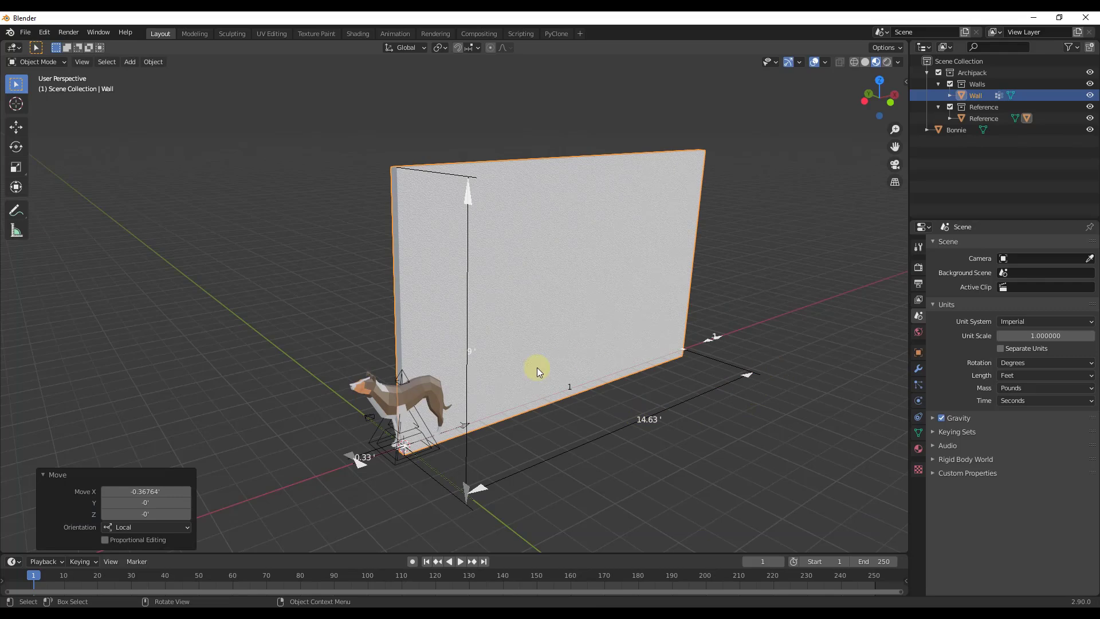
{"action": "middle_click_drag", "start_coordinate": [538, 367], "coordinate": [459, 422]}
{"action": "scroll", "coordinate": [458, 422], "scroll_direction": "down", "scroll_amount": 3}
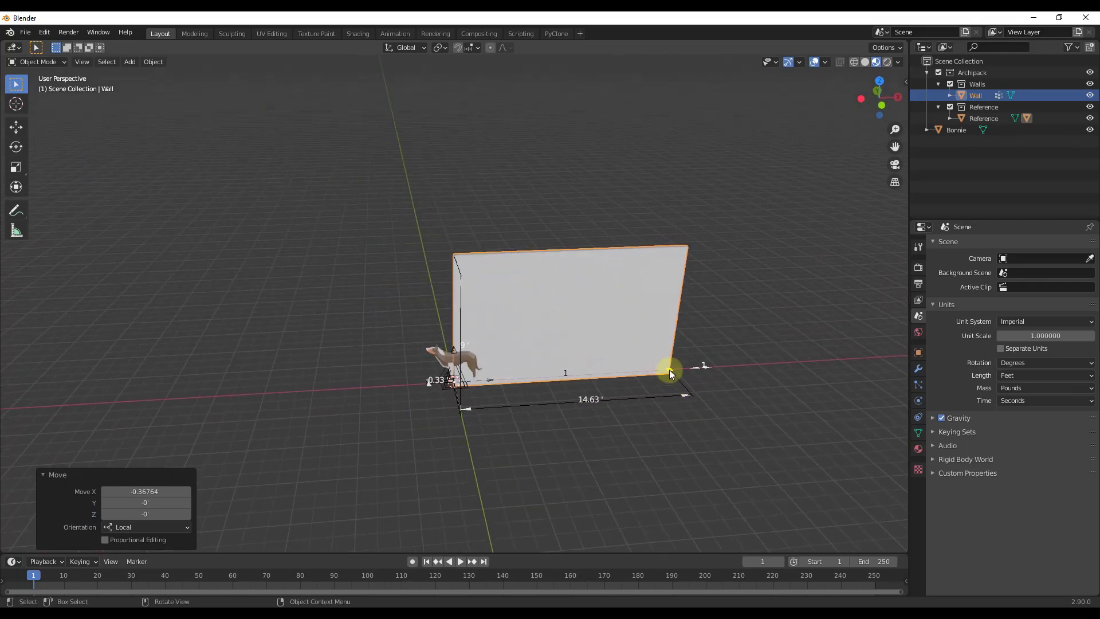
{"action": "left_click_drag", "start_coordinate": [669, 373], "coordinate": [710, 388]}
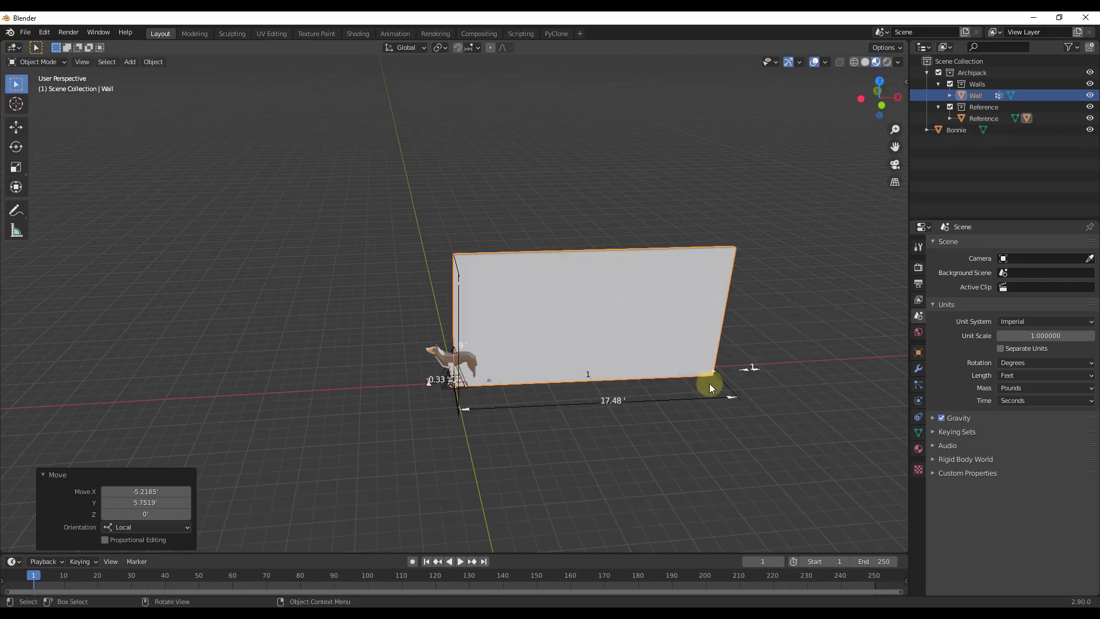
{"action": "scroll", "coordinate": [700, 365], "scroll_direction": "up", "scroll_amount": 3}
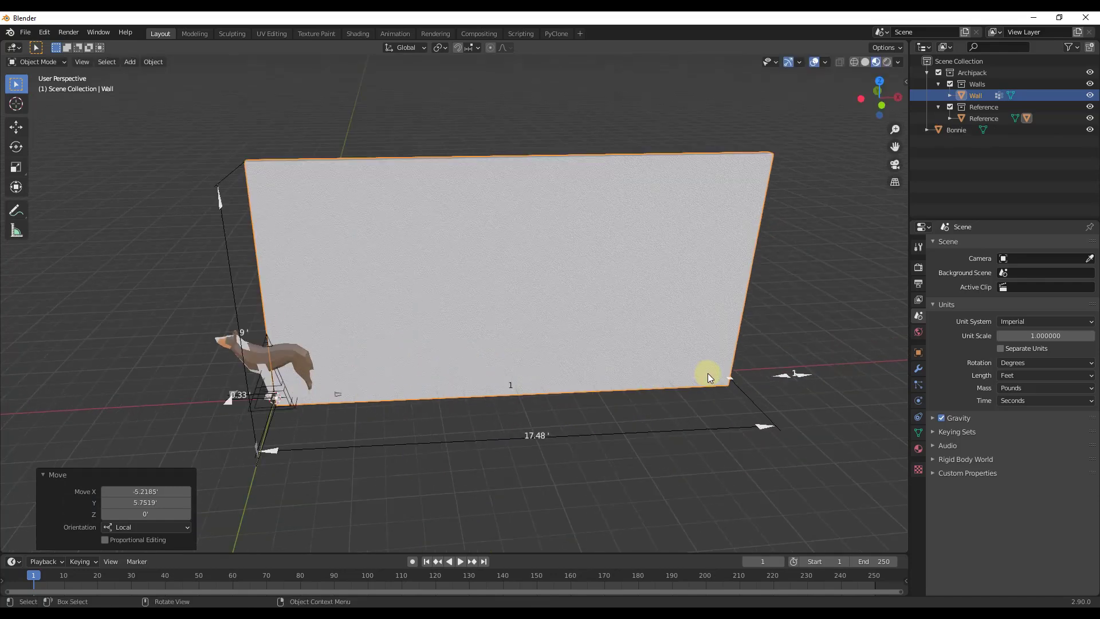
{"action": "left_click_drag", "start_coordinate": [732, 380], "coordinate": [730, 383]}
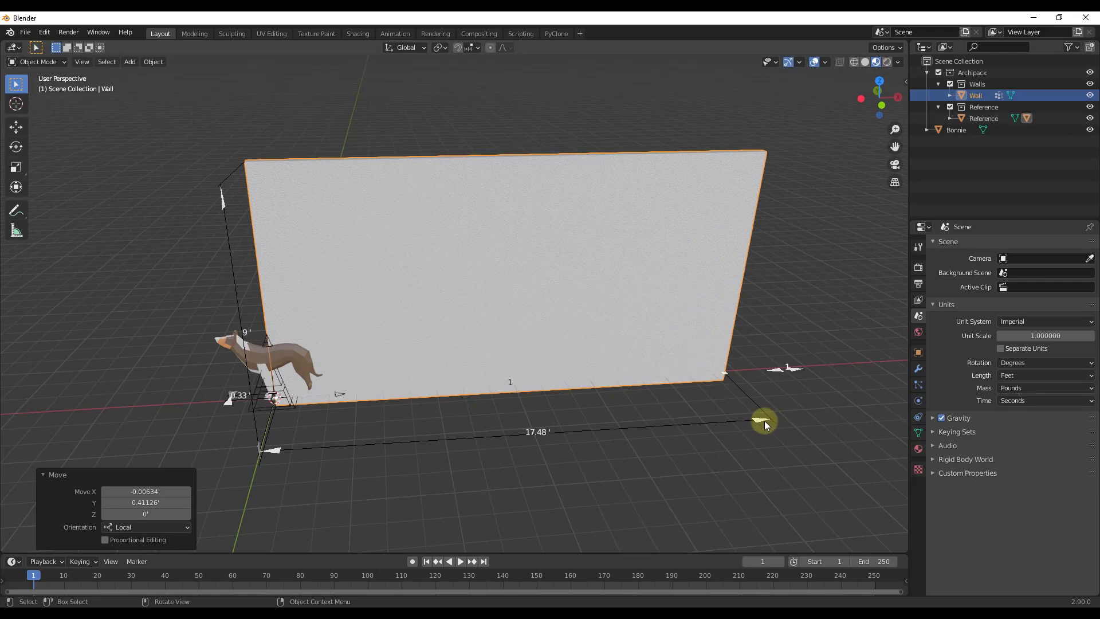
Turn on snapping and stretch the wall to about 28.48 ft along its length.
{"action": "scroll", "coordinate": [404, 398], "scroll_direction": "down", "scroll_amount": 5}
{"action": "middle_click_drag", "start_coordinate": [360, 334], "coordinate": [324, 356]}
{"action": "middle_click_drag", "start_coordinate": [483, 414], "coordinate": [854, 367]}
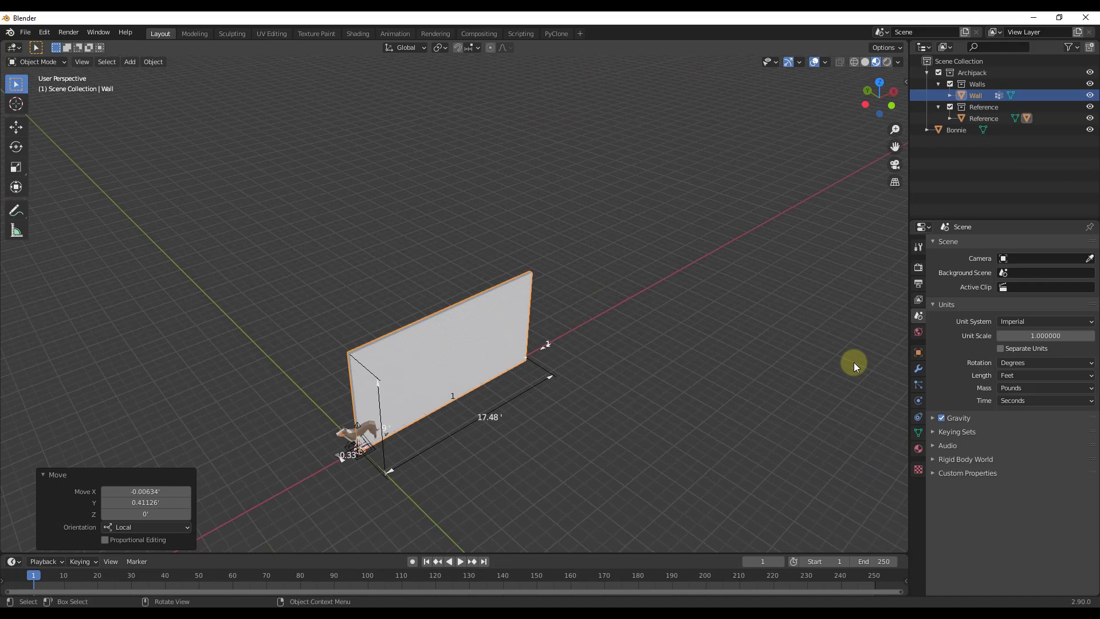
{"action": "left_click", "coordinate": [457, 47]}
{"action": "left_click_drag", "start_coordinate": [528, 357], "coordinate": [625, 295]}
{"action": "scroll", "coordinate": [593, 322], "scroll_direction": "up", "scroll_amount": 5}
{"action": "scroll", "coordinate": [541, 411], "scroll_direction": "down", "scroll_amount": 6}
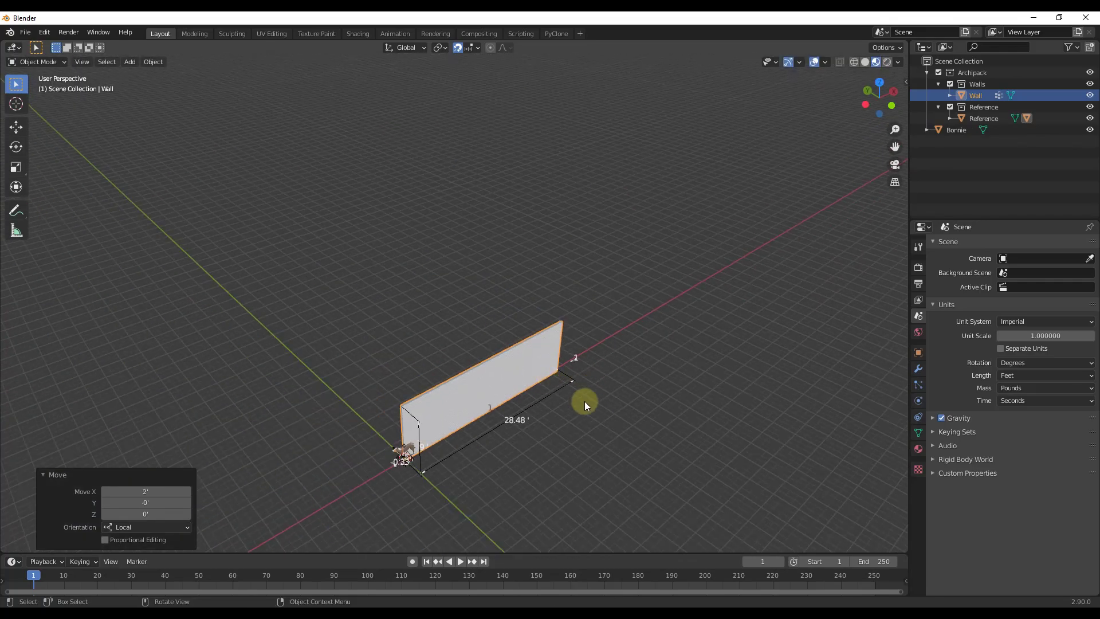
Try to change the wall's thickness freehand with the thickness handle near the dog.
{"action": "middle_click_drag", "start_coordinate": [584, 403], "coordinate": [196, 401]}
{"action": "middle_click_drag", "start_coordinate": [516, 351], "coordinate": [515, 432]}
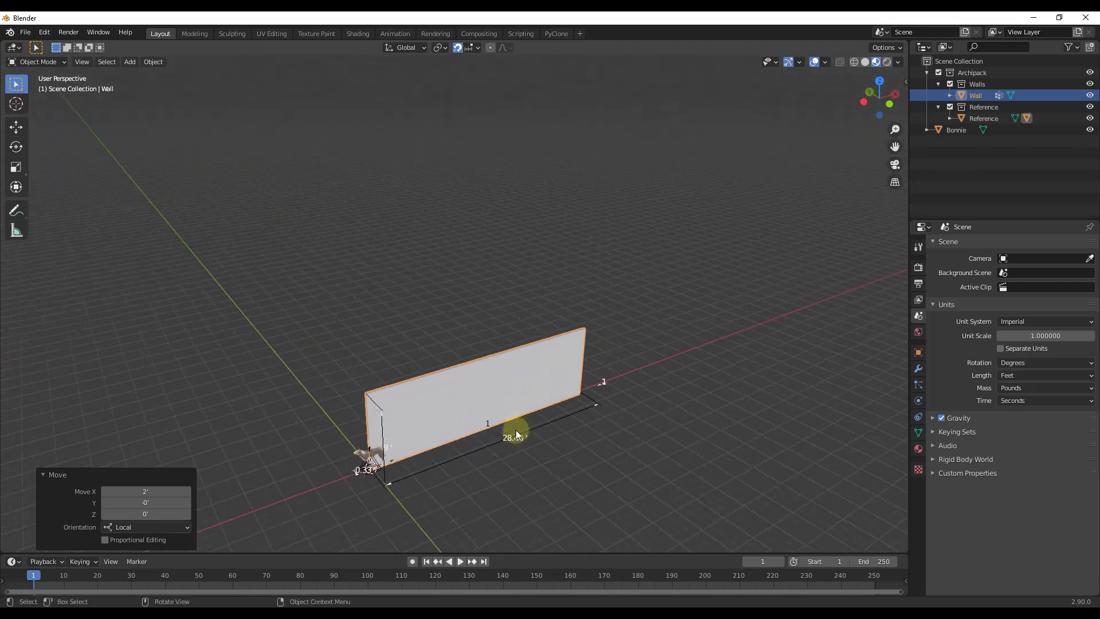
{"action": "scroll", "coordinate": [515, 434], "scroll_direction": "up", "scroll_amount": 5}
{"action": "scroll", "coordinate": [342, 459], "scroll_direction": "down", "scroll_amount": 4}
{"action": "scroll", "coordinate": [664, 291], "scroll_direction": "up", "scroll_amount": 6}
{"action": "middle_click_drag", "start_coordinate": [342, 459], "coordinate": [721, 360]}
{"action": "scroll", "coordinate": [702, 380], "scroll_direction": "down", "scroll_amount": 2}
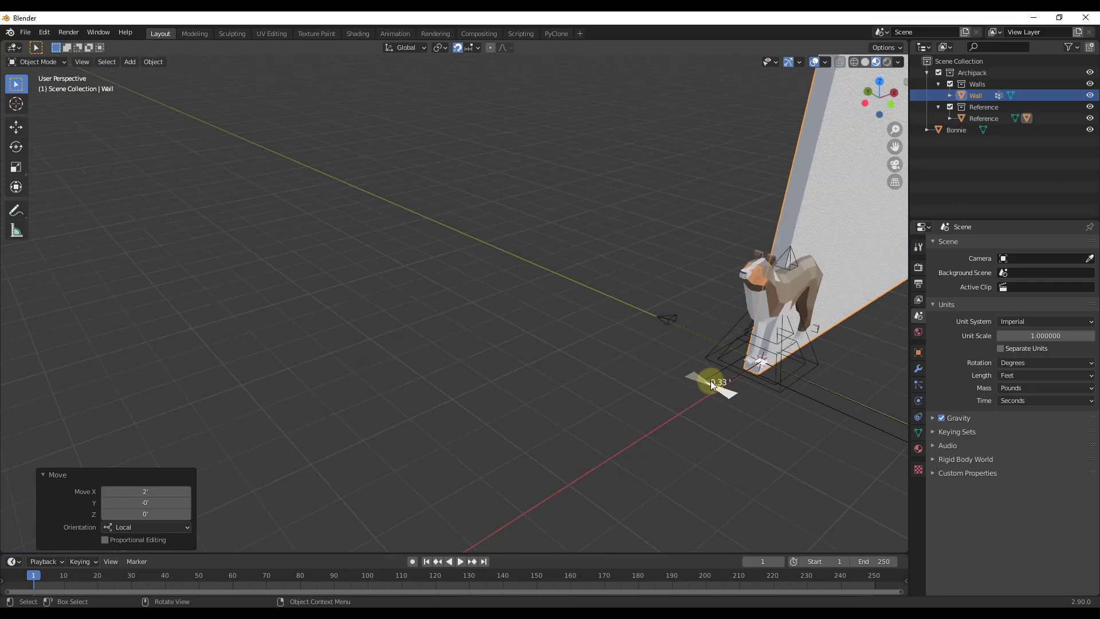
{"action": "mouse_move", "coordinate": [724, 394]}
{"action": "left_mouse_down"}
{"action": "mouse_move", "coordinate": [675, 373]}
{"action": "mouse_move", "coordinate": [725, 387]}
{"action": "left_mouse_up"}
{"action": "scroll", "coordinate": [544, 355], "scroll_direction": "down", "scroll_amount": 4}
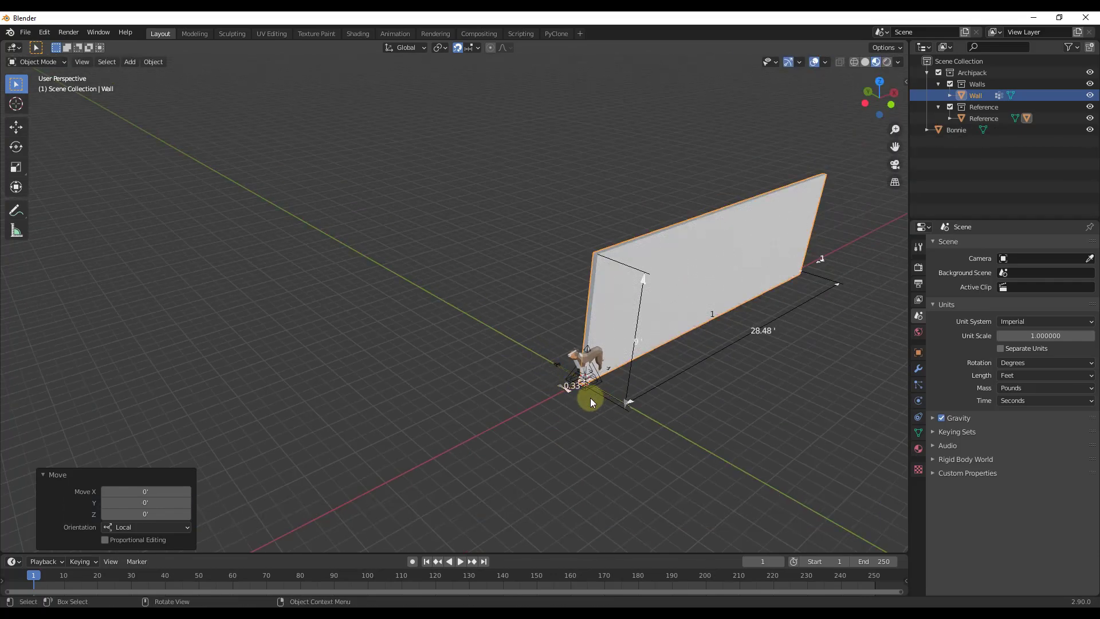
Set the wall's thickness to 0.5 ft.
{"action": "key", "text": "KP_Decimal"}
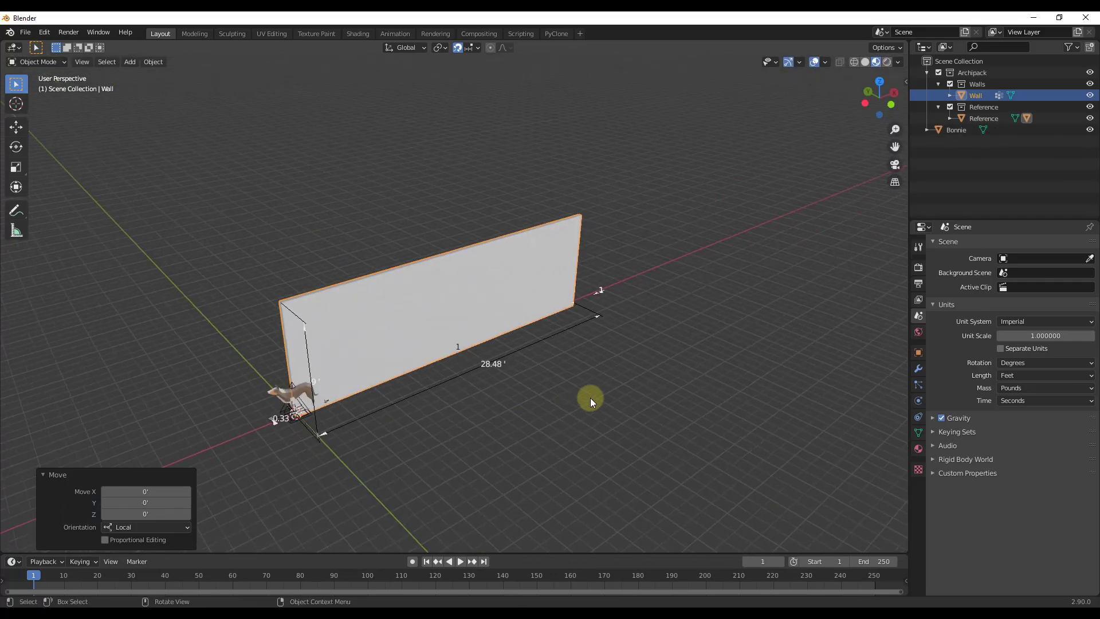
{"action": "left_click", "coordinate": [281, 421]}
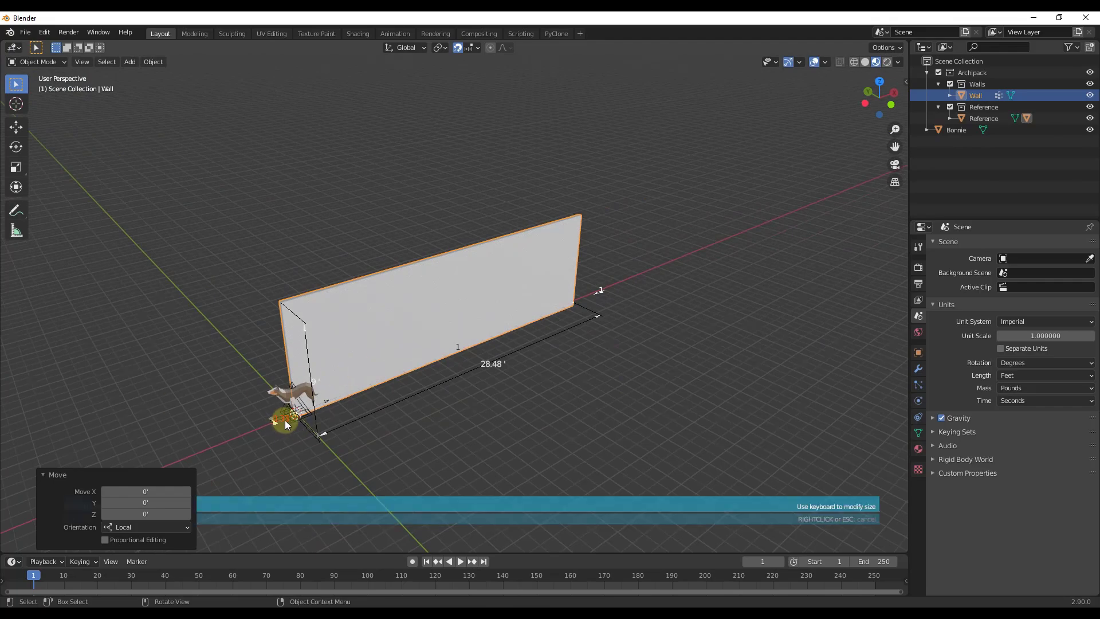
{"action": "key", "text": "Return"}
{"action": "middle_click_drag", "start_coordinate": [284, 421], "coordinate": [469, 195]}
{"action": "scroll", "coordinate": [469, 194], "scroll_direction": "down", "scroll_amount": 5}
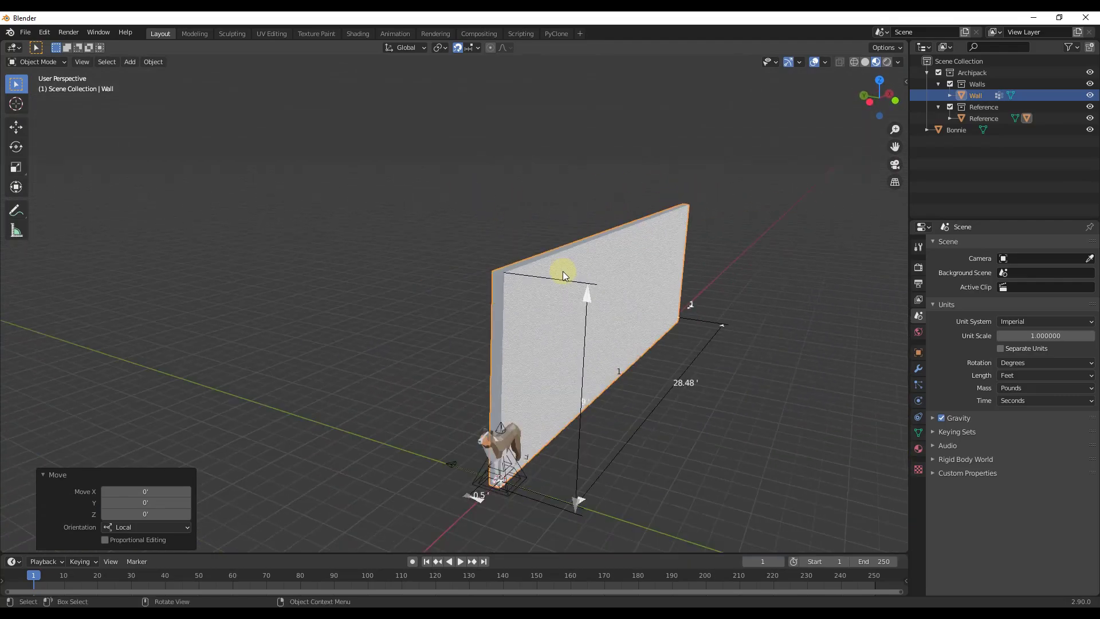
Set the wall's length to 15 ft.
{"action": "middle_click_drag", "start_coordinate": [562, 271], "coordinate": [497, 330]}
{"action": "scroll", "coordinate": [509, 330], "scroll_direction": "up", "scroll_amount": 2}
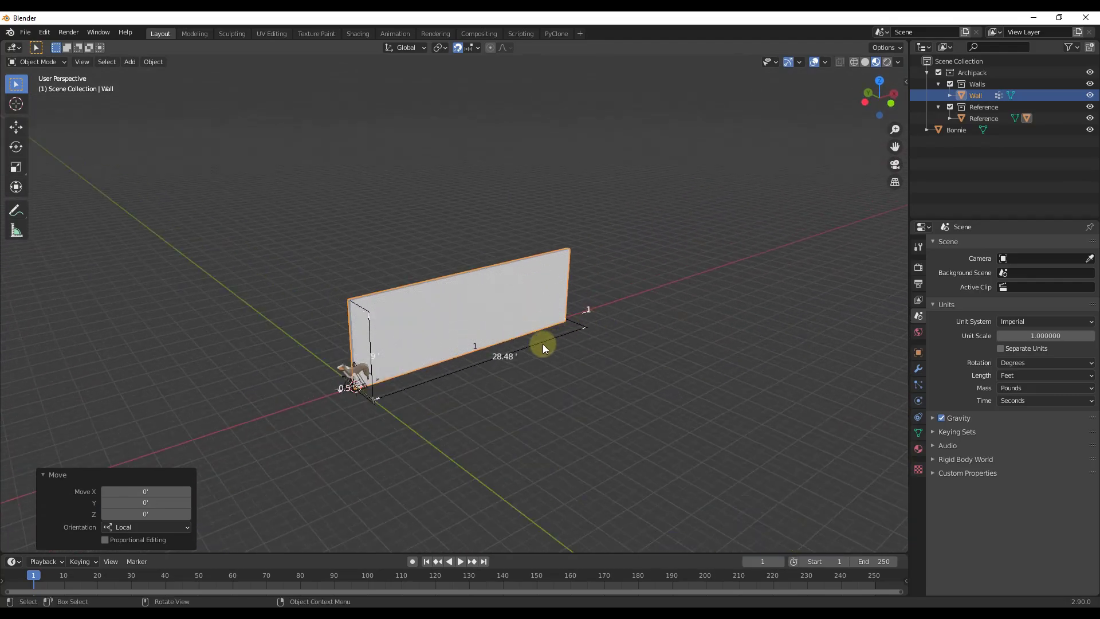
{"action": "left_click", "coordinate": [507, 356]}
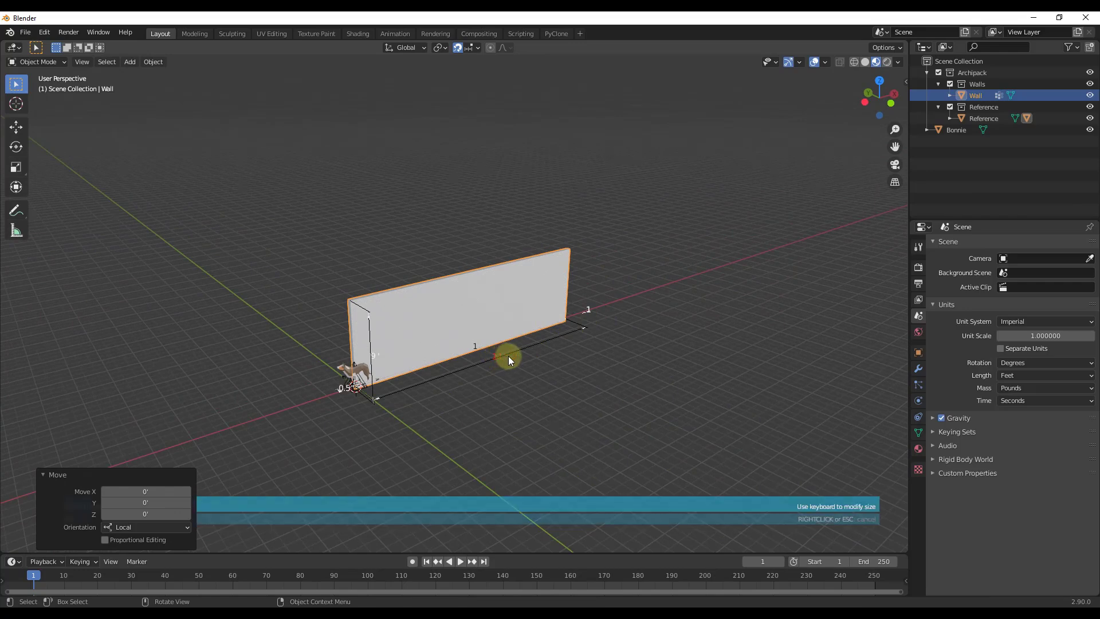
{"action": "type", "text": "15"}
{"action": "key", "text": "Return"}
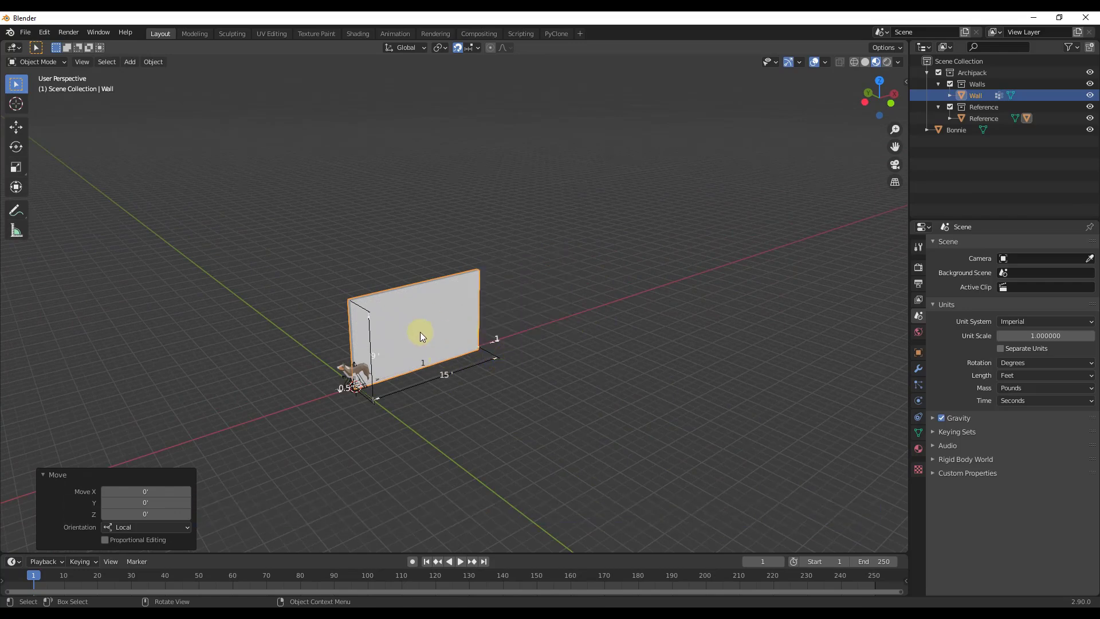
Add a second segment at the wall's far end and set the angle between the two segments to -90°.
{"action": "scroll", "coordinate": [500, 345], "scroll_direction": "up", "scroll_amount": 4}
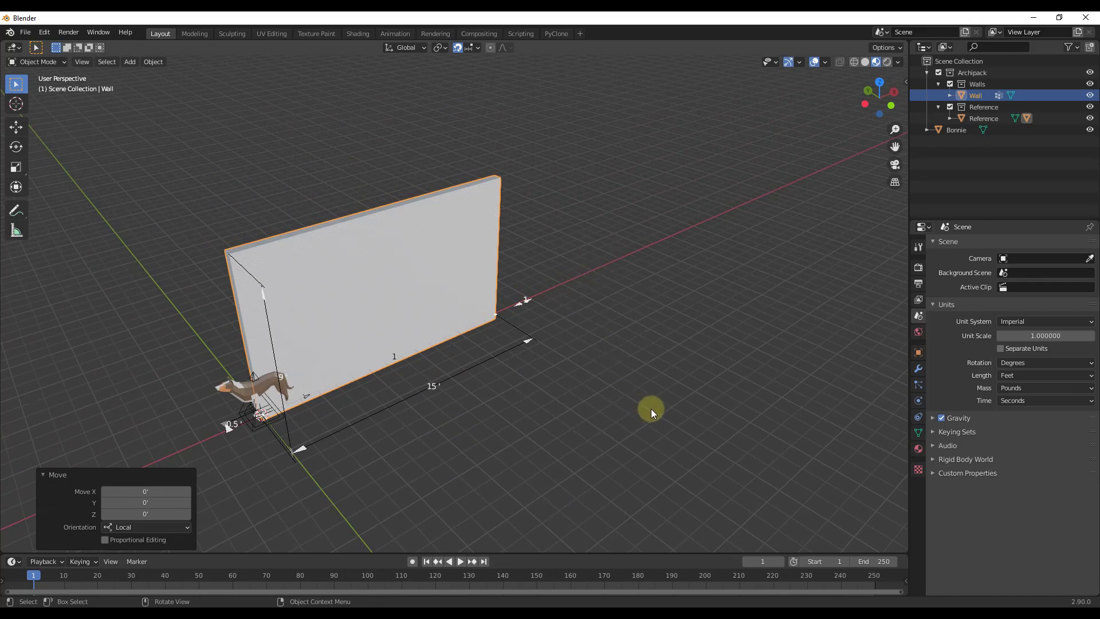
{"action": "left_click", "coordinate": [528, 301]}
{"action": "left_click", "coordinate": [537, 336]}
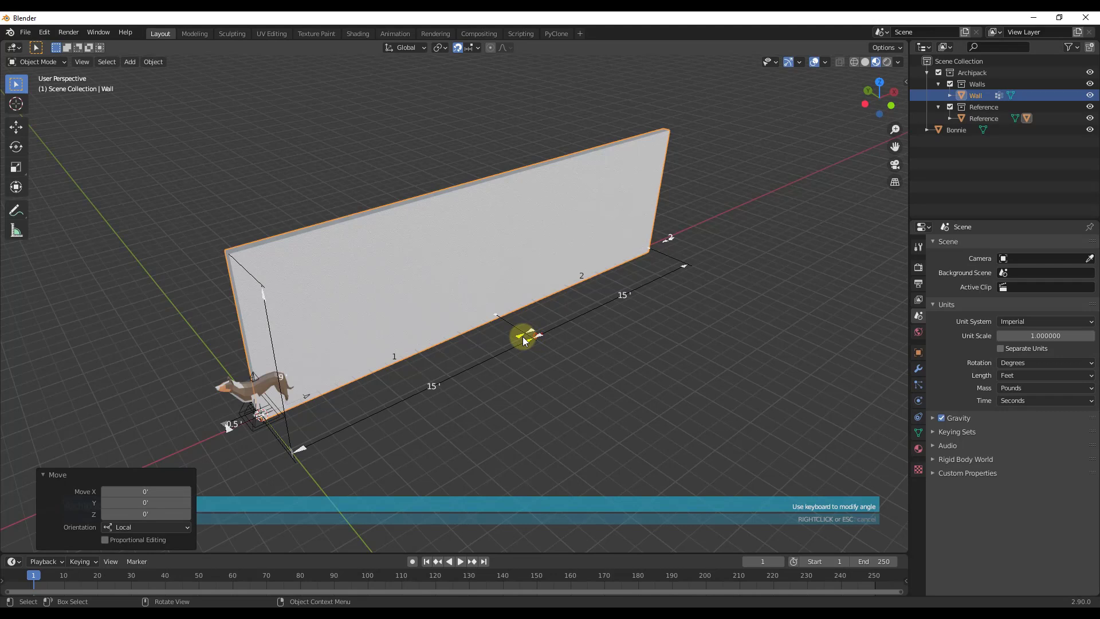
{"action": "type", "text": "-90"}
{"action": "key", "text": "Return"}
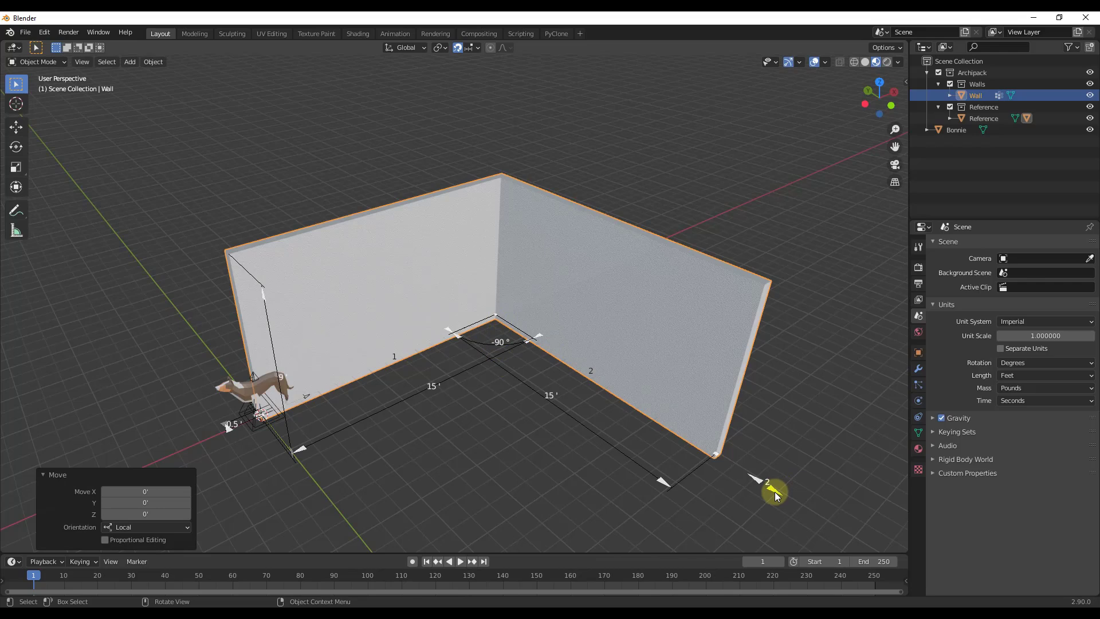
Add third and fourth wall segments, the third turned at about 95.2°, and set the angle between them to 0°.
{"action": "left_click_drag", "start_coordinate": [775, 492], "coordinate": [575, 478]}
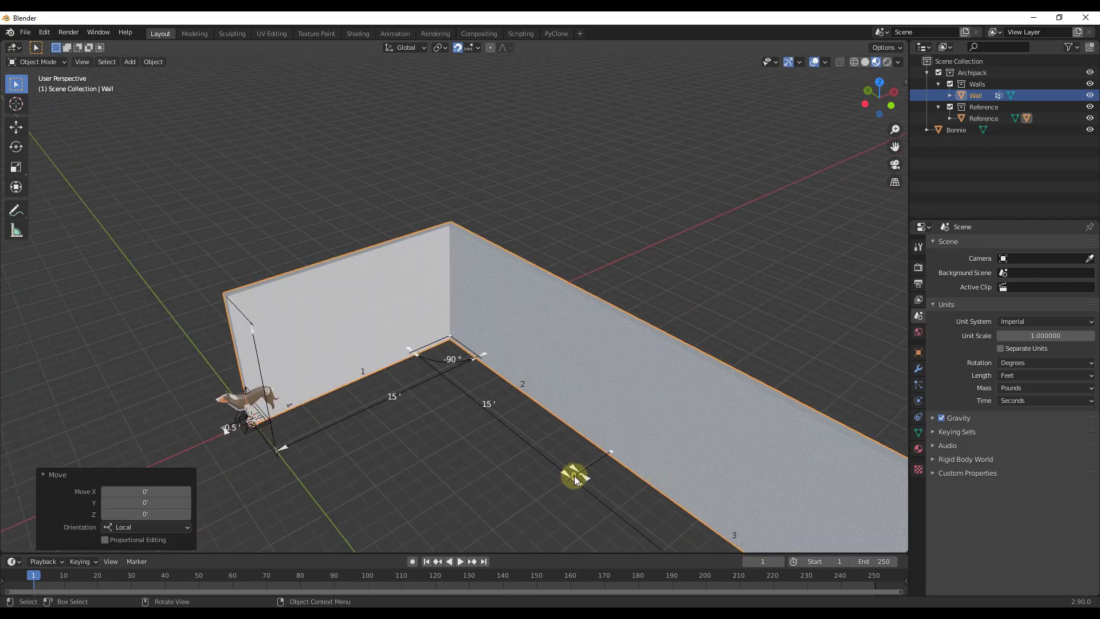
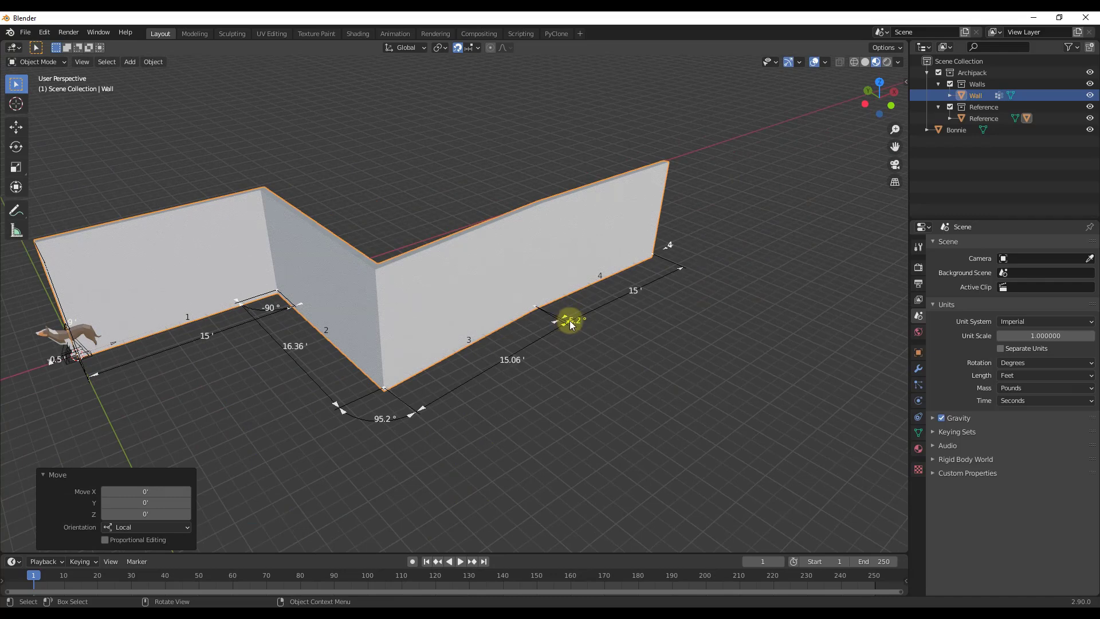
{"action": "left_click", "coordinate": [575, 320]}
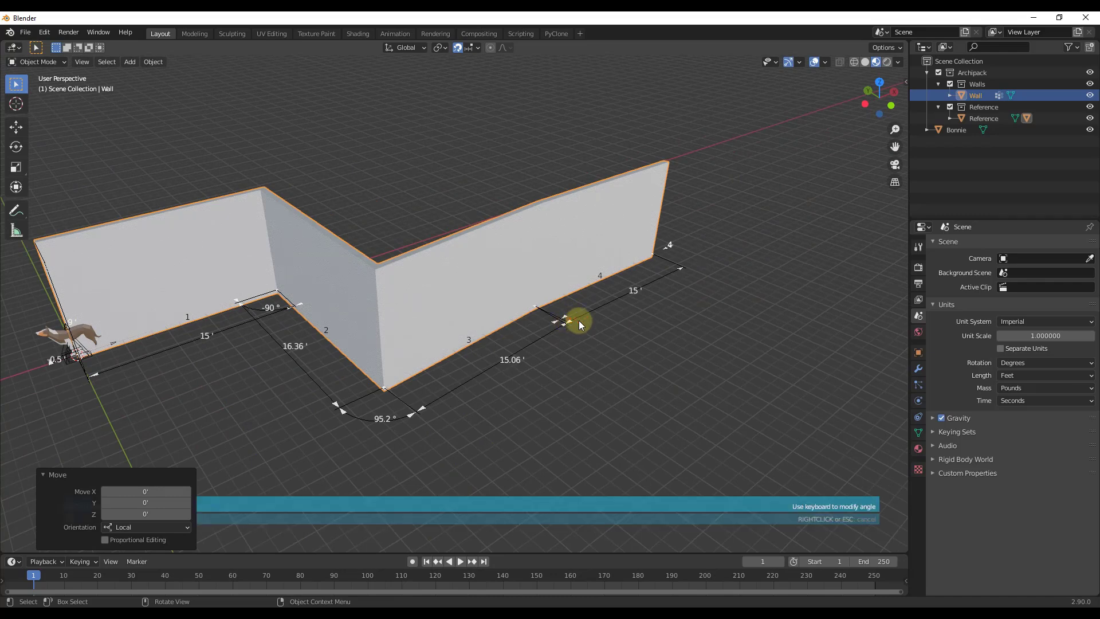
{"action": "type", "text": "0"}
{"action": "key", "text": "Return"}
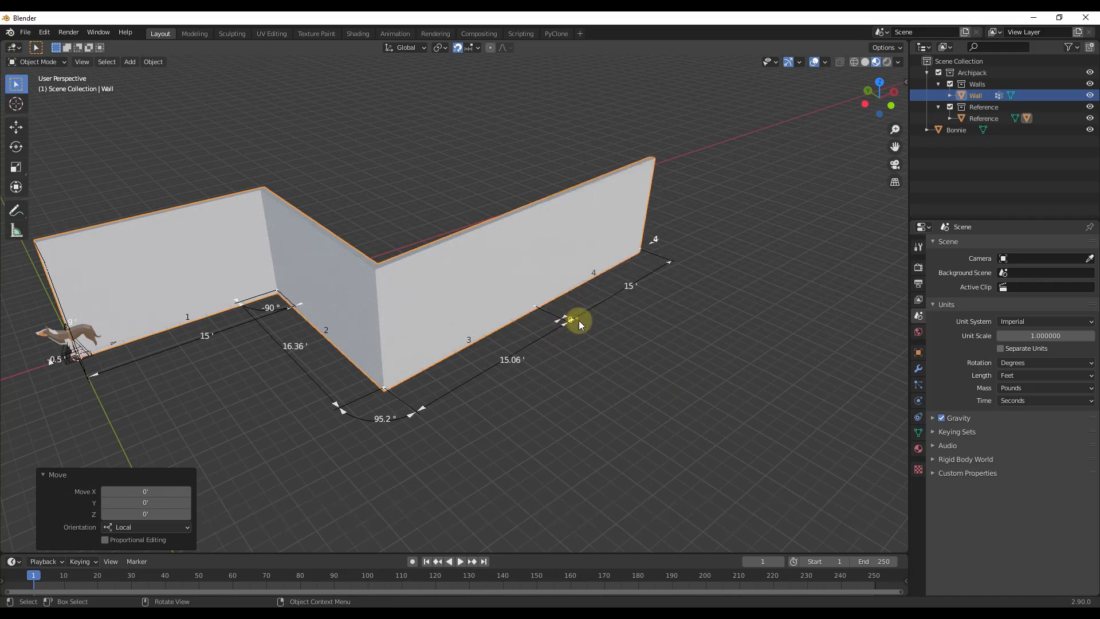
Set the angle between segments 2 and 3 to 90° and the length of segment 2 to 15 ft.
{"action": "left_click", "coordinate": [378, 421]}
{"action": "type", "text": "90"}
{"action": "key", "text": "Return"}
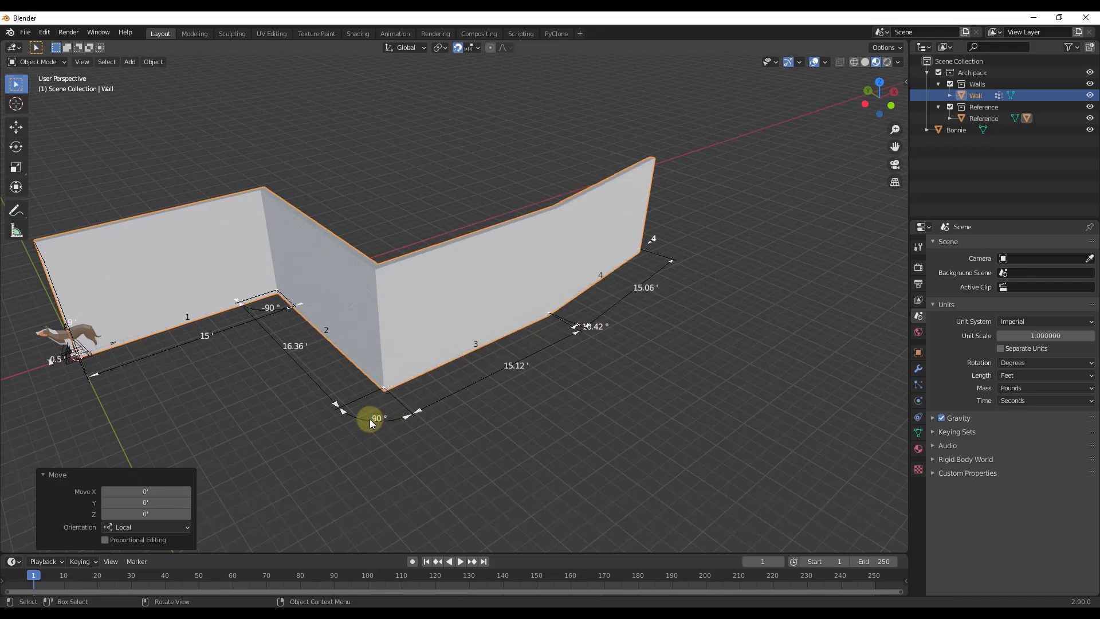
{"action": "left_click", "coordinate": [295, 346]}
{"action": "type", "text": "15"}
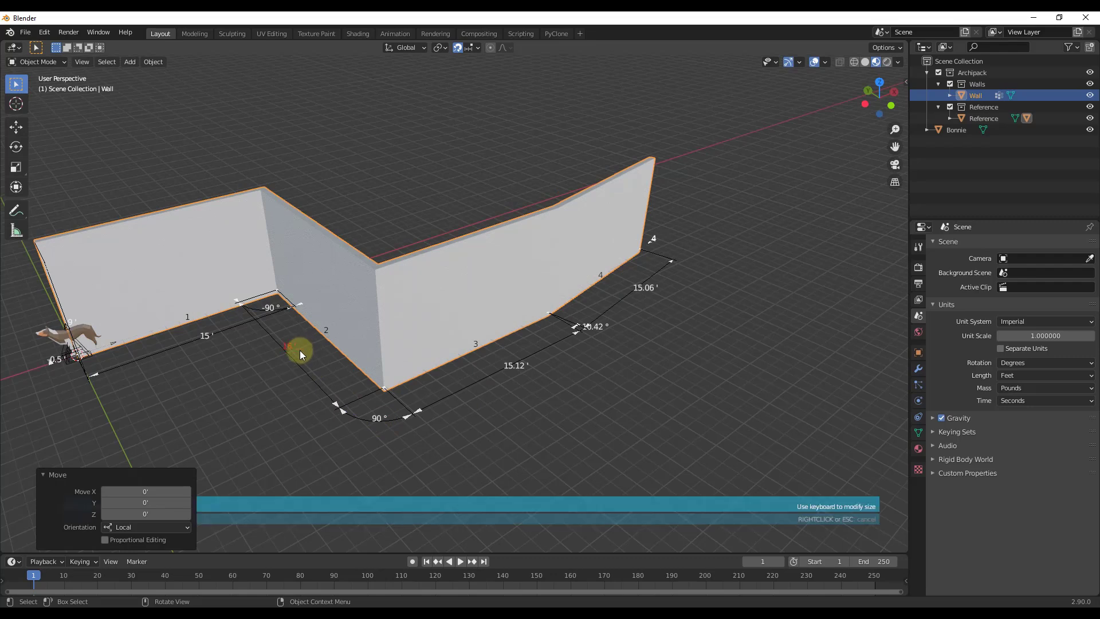
{"action": "key", "text": "Return"}
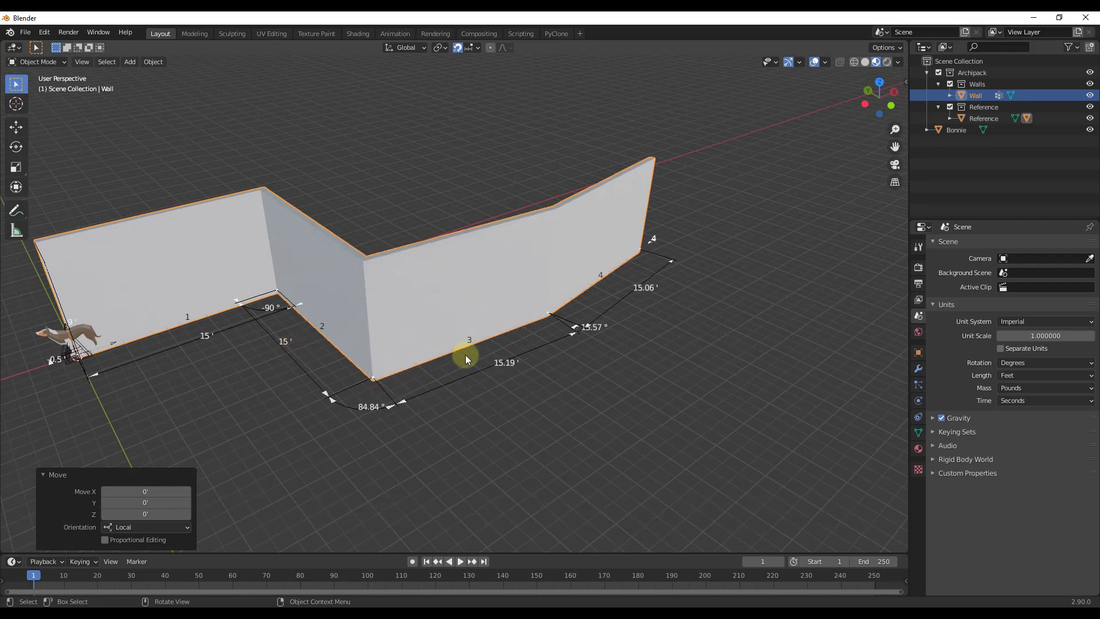
Set the angle between segments 2 and 3 back to 90° and turn segment 4 to -90°.
{"action": "left_click", "coordinate": [370, 406]}
{"action": "type", "text": "90"}
{"action": "key", "text": "Return"}
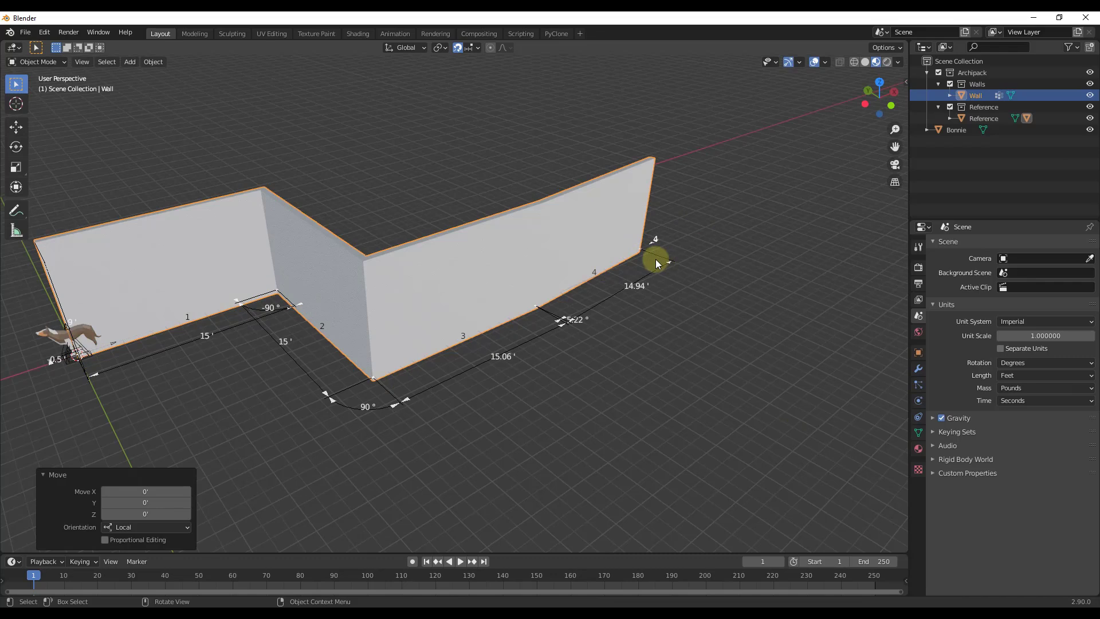
{"action": "left_click_drag", "start_coordinate": [582, 320], "coordinate": [567, 303]}
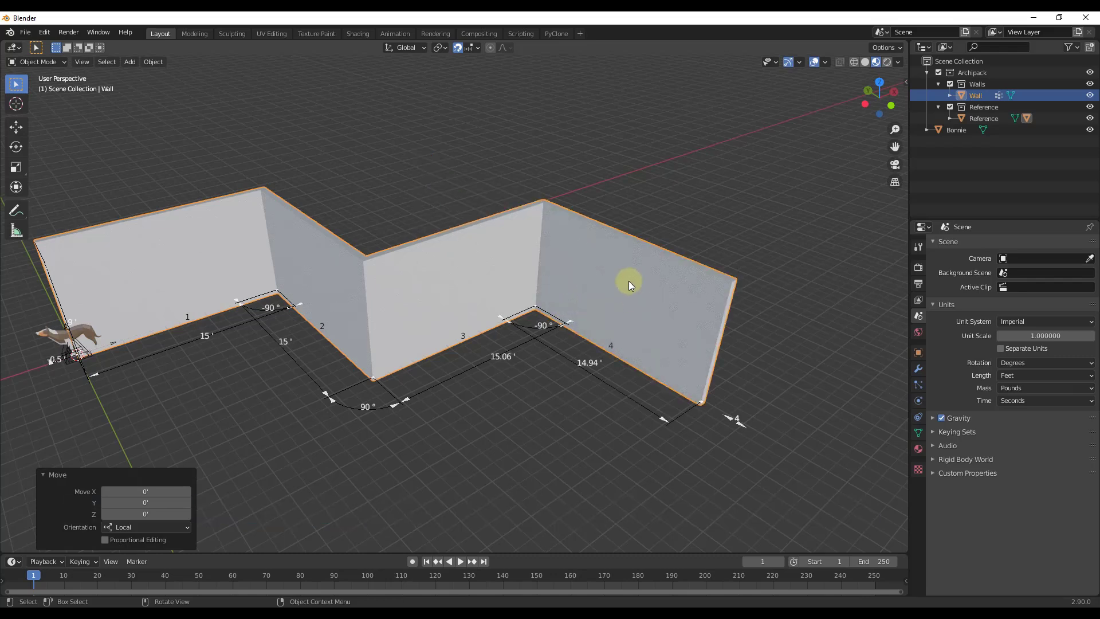
Deselect the wall, select it again and display its Archipack wall settings.
{"action": "left_click", "coordinate": [523, 413]}
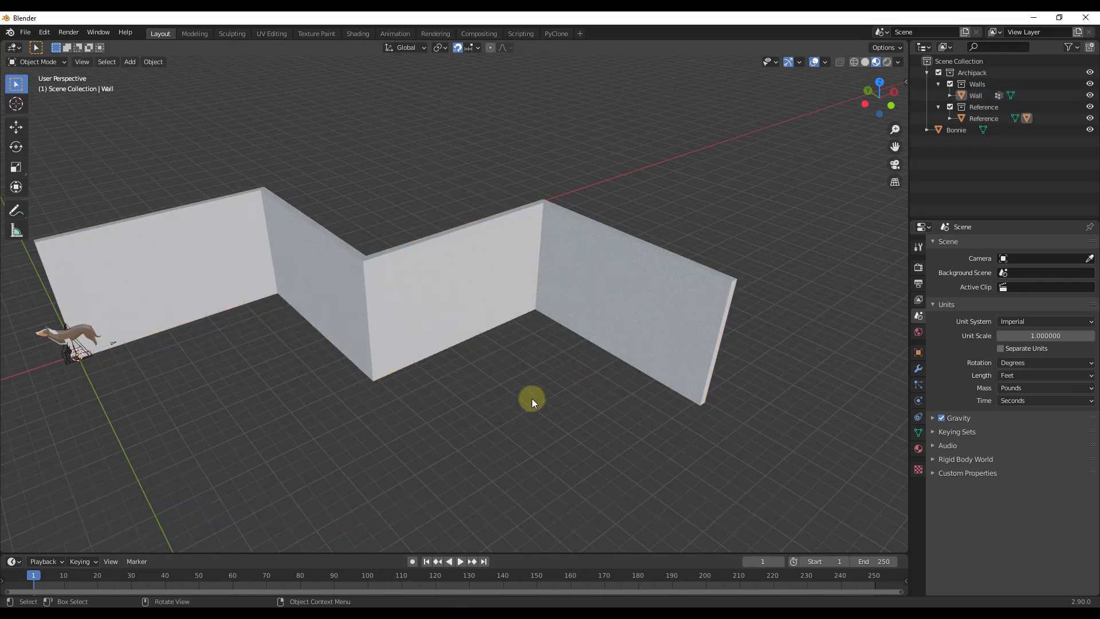
{"action": "middle_click_drag", "start_coordinate": [523, 410], "coordinate": [504, 350]}
{"action": "left_click", "coordinate": [459, 315]}
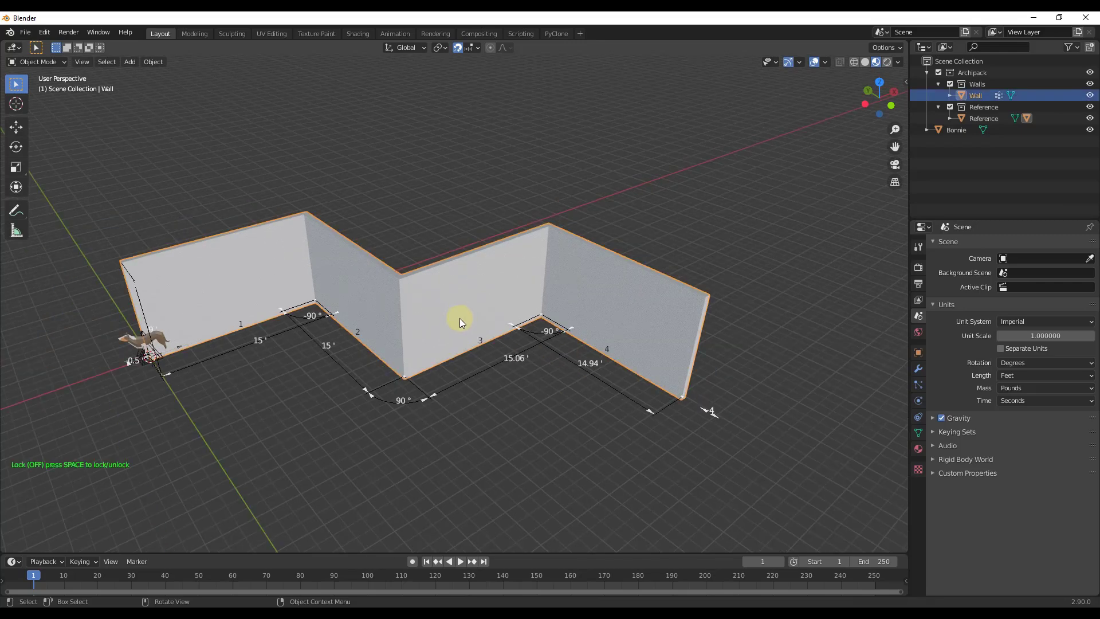
{"action": "key", "text": "n"}
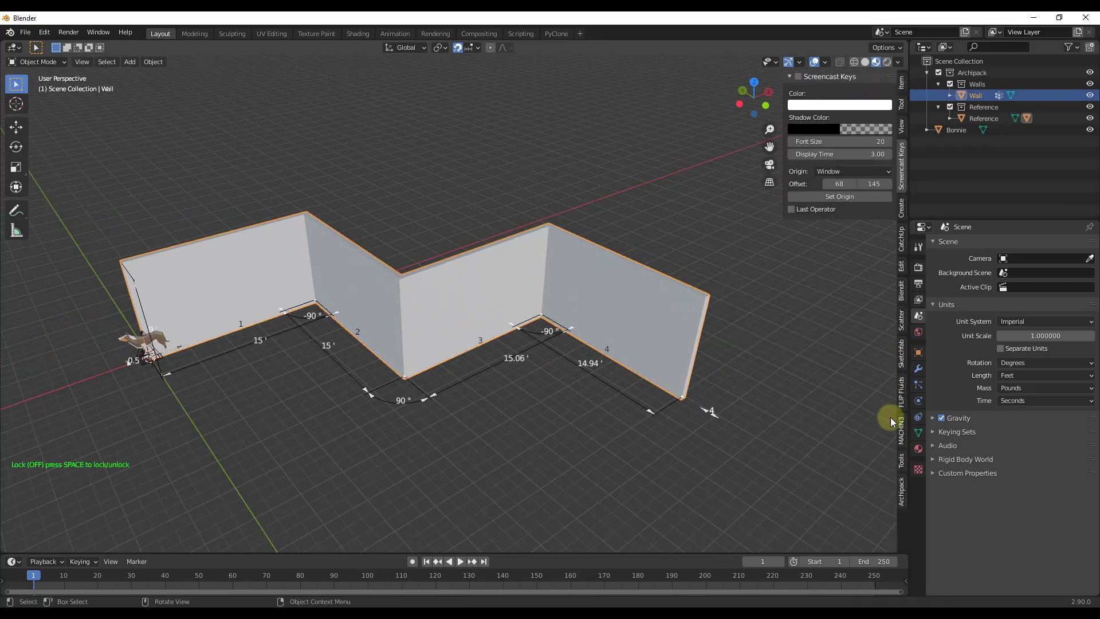
{"action": "left_click", "coordinate": [901, 491]}
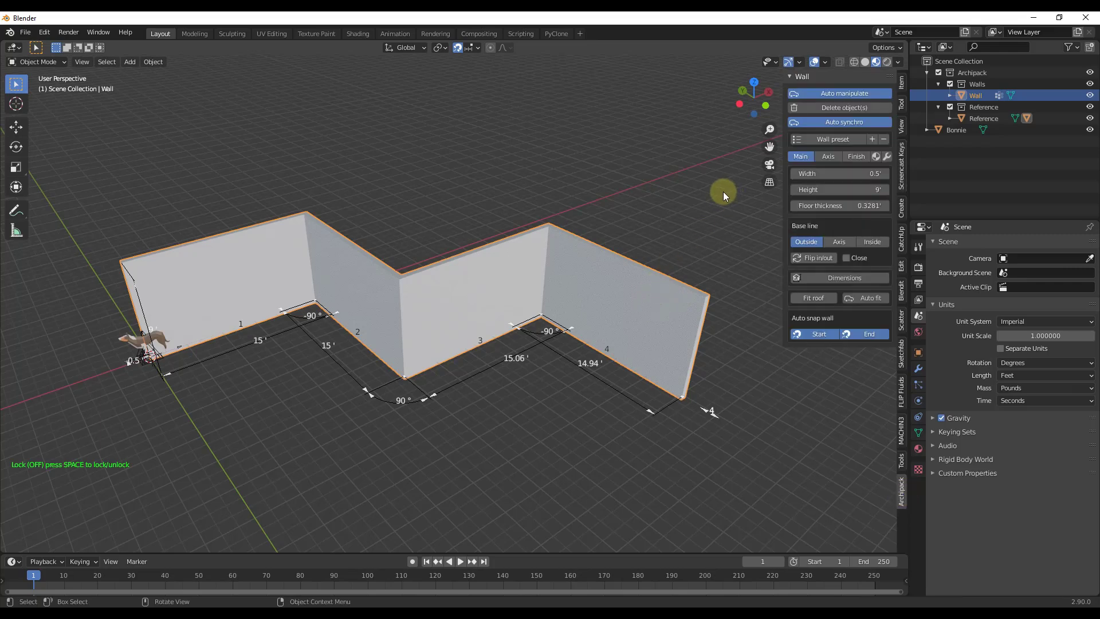
Turn off Auto manipulate, deselect and reselect the wall, and activate its handles manually with Manipulate.
{"action": "left_click", "coordinate": [843, 94]}
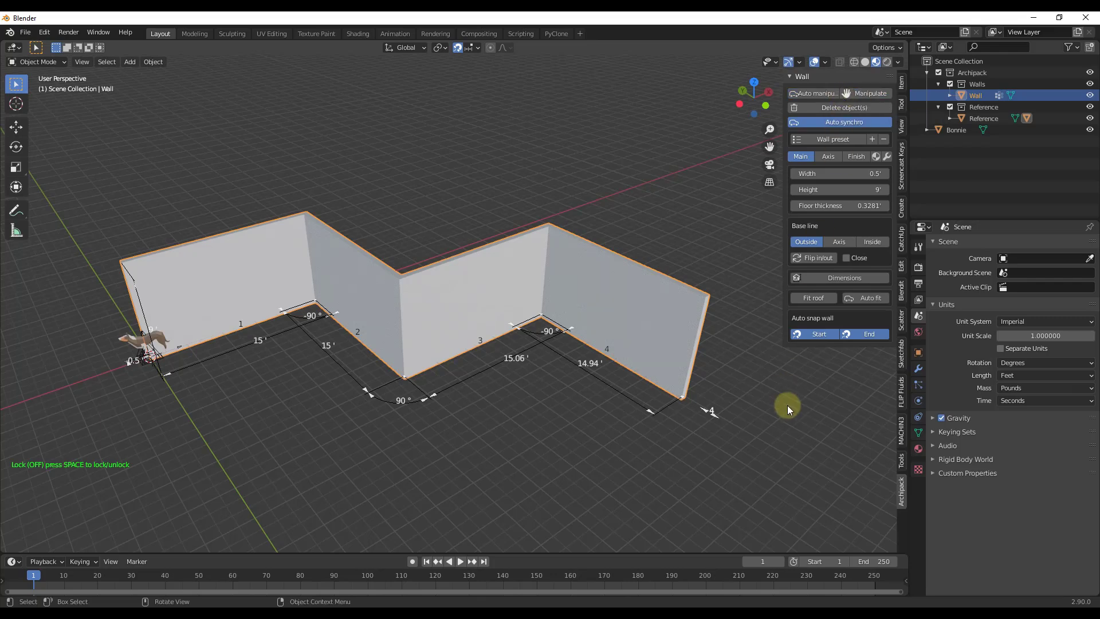
{"action": "left_click", "coordinate": [621, 450]}
{"action": "right_click", "coordinate": [602, 447]}
{"action": "left_click", "coordinate": [476, 304]}
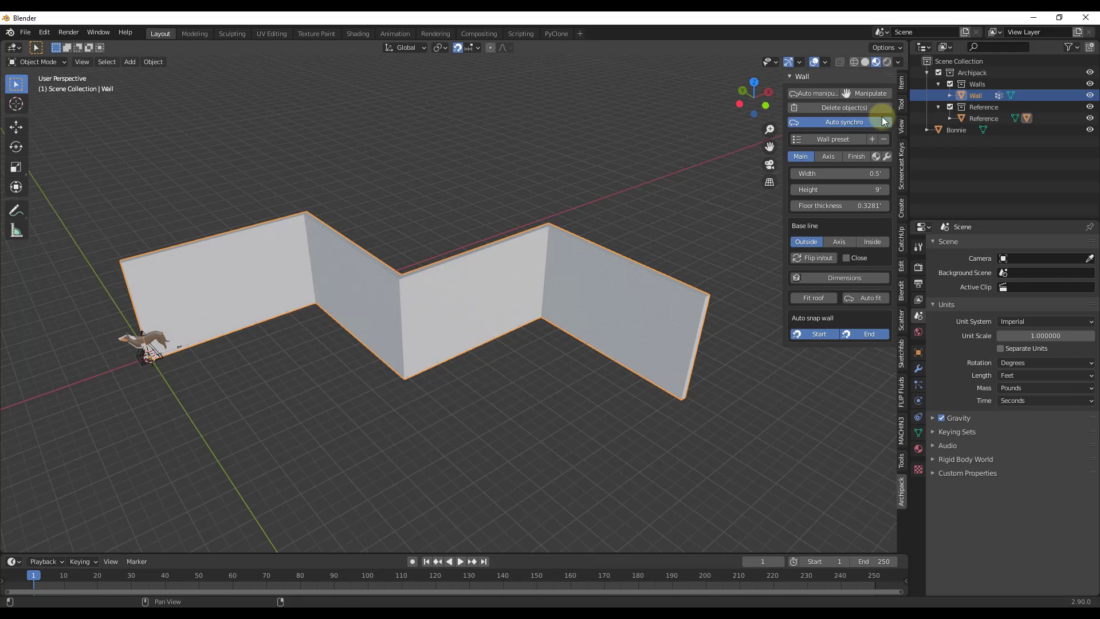
{"action": "left_click", "coordinate": [871, 94]}
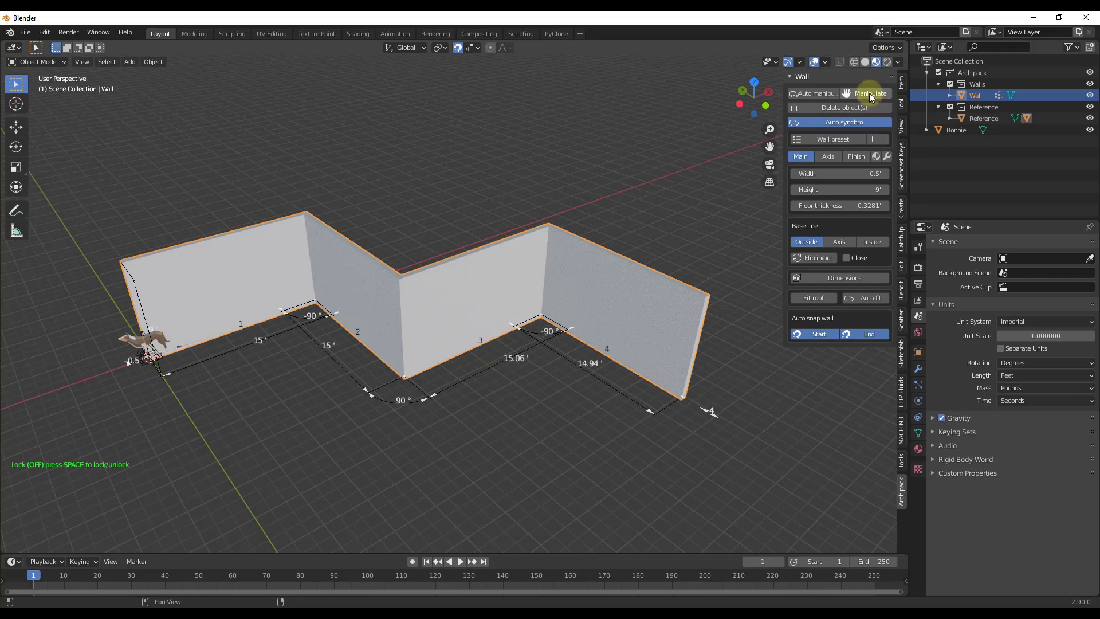
Turn Auto manipulate back on for the wall and set the lengths of segments 3 and 4 to 15 ft.
{"action": "left_click", "coordinate": [869, 92]}
{"action": "left_click", "coordinate": [824, 94]}
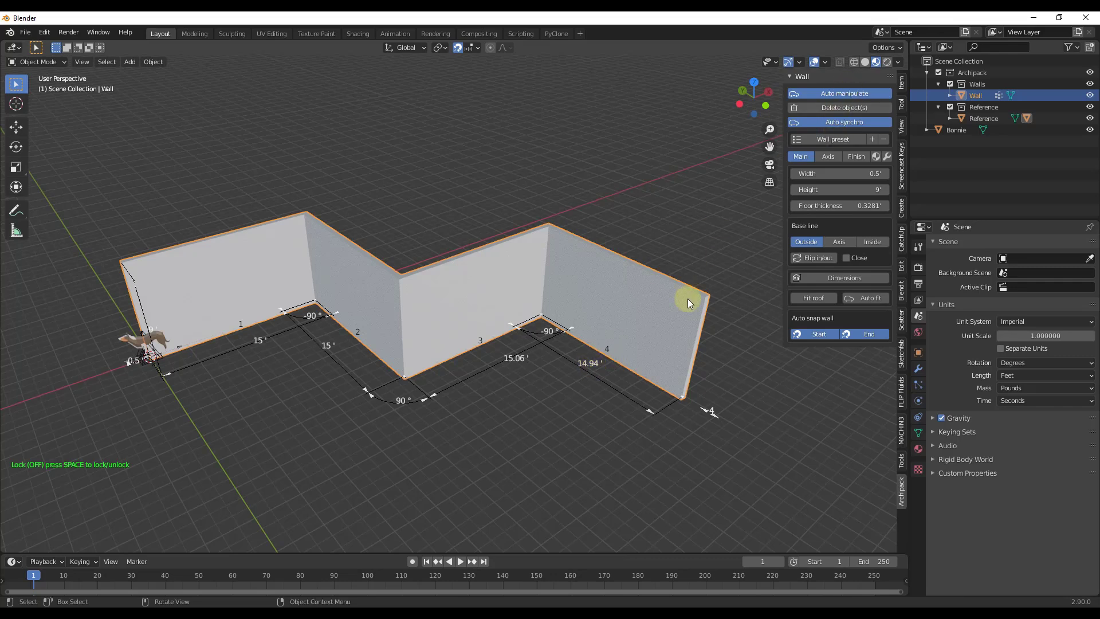
{"action": "left_click", "coordinate": [594, 362]}
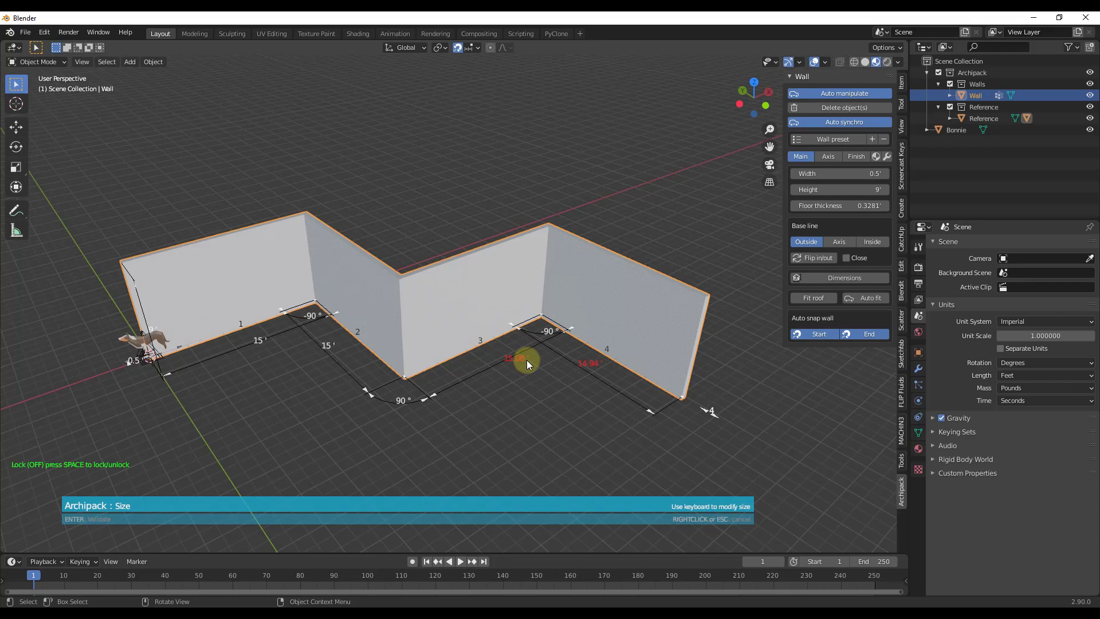
{"action": "left_click", "coordinate": [548, 330]}
Extend the wall from the end of segment 4 with segments 5 and 6, each 30 ft long, to close the L-shaped outline.
{"action": "left_click_drag", "start_coordinate": [592, 365], "coordinate": [614, 361]}
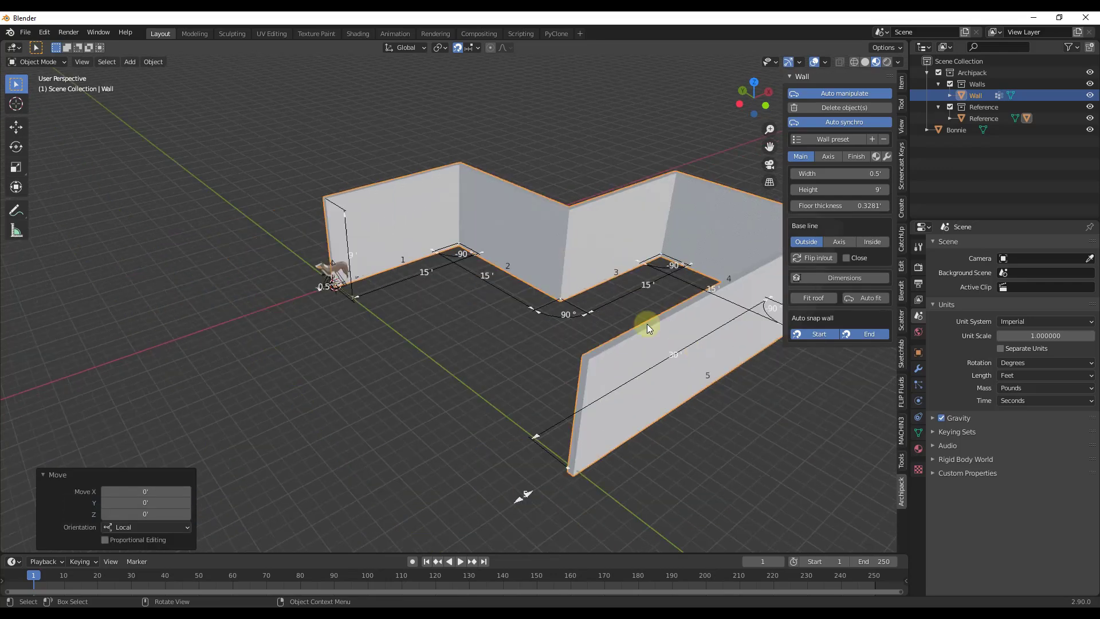
{"action": "left_click_drag", "start_coordinate": [646, 321], "coordinate": [530, 437]}
{"action": "middle_click_drag", "start_coordinate": [530, 438], "coordinate": [555, 344]}
{"action": "scroll", "coordinate": [555, 345], "scroll_direction": "up", "scroll_amount": 5}
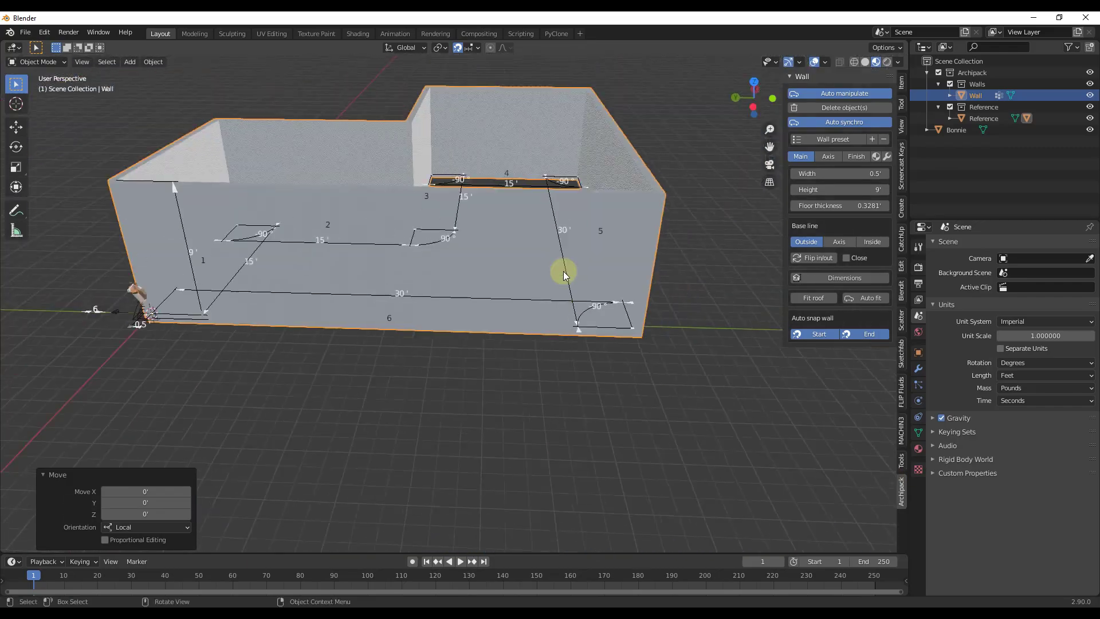
{"action": "middle_click_drag", "start_coordinate": [562, 271], "coordinate": [665, 167]}
{"action": "scroll", "coordinate": [582, 196], "scroll_direction": "down", "scroll_amount": 4}
{"action": "middle_click_drag", "start_coordinate": [516, 201], "coordinate": [530, 231]}
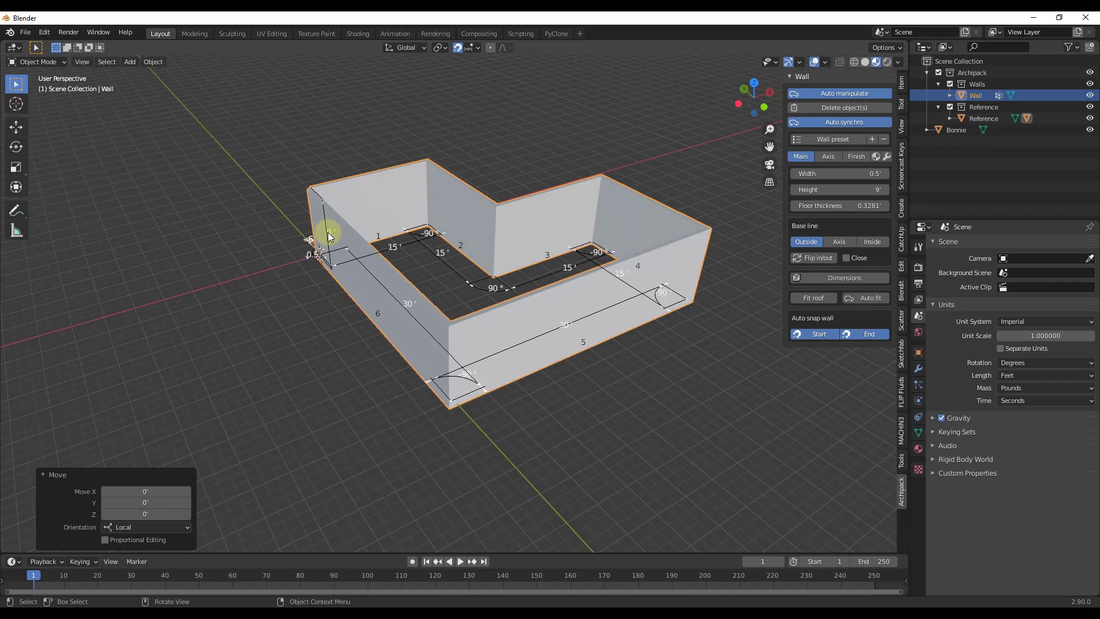
Raise the wall height to 10 ft and reselect the wall.
{"action": "left_click_drag", "start_coordinate": [322, 202], "coordinate": [321, 185]}
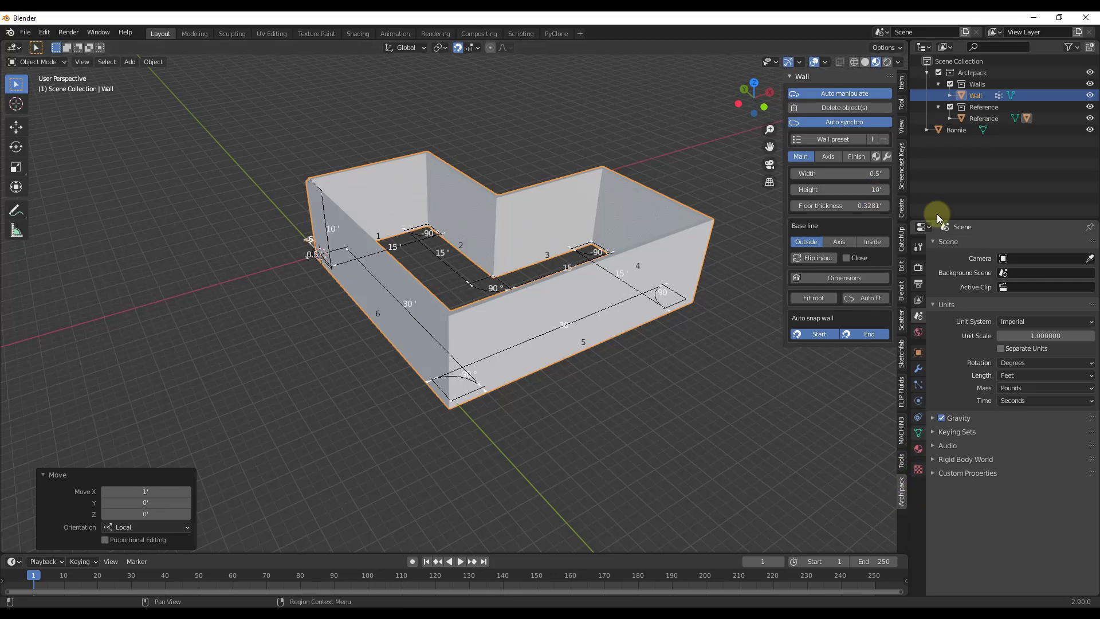
{"action": "left_click", "coordinate": [898, 173]}
{"action": "left_click", "coordinate": [551, 298]}
{"action": "left_click", "coordinate": [551, 298]}
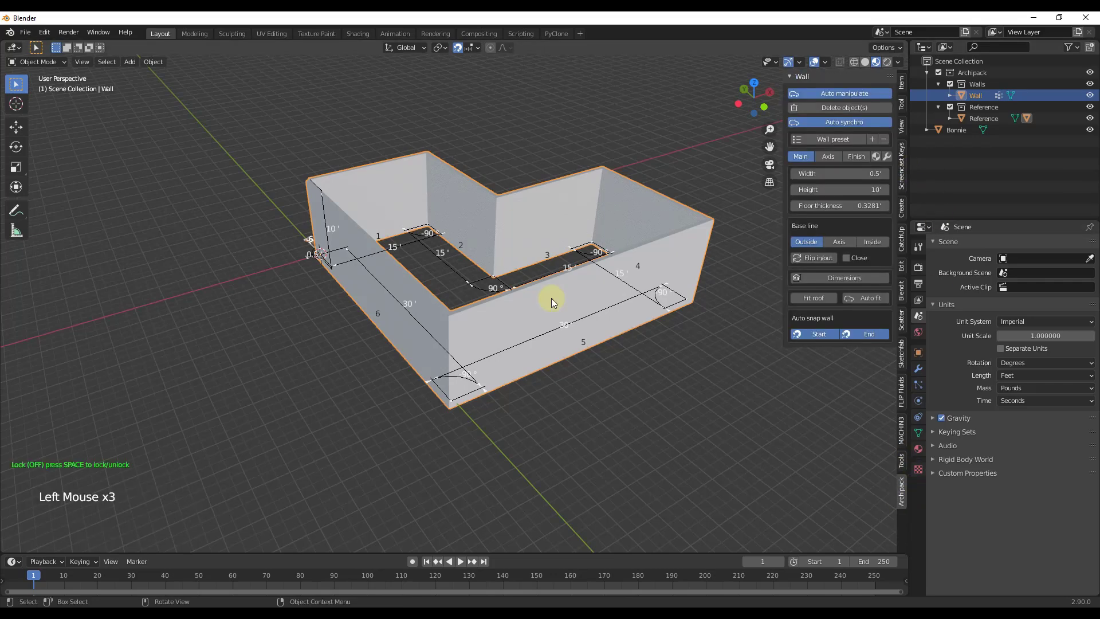
{"action": "middle_click_drag", "start_coordinate": [542, 222], "coordinate": [593, 211]}
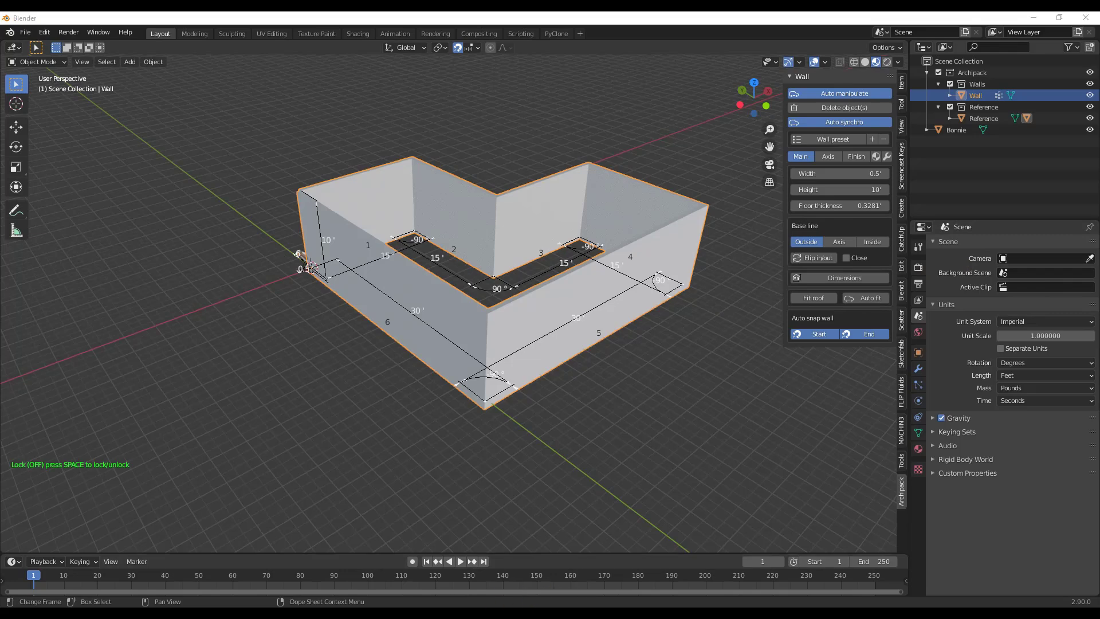
Add an Archipack door from the Outside 100x200 preset to wall segment 6, near its corner with segment 5, and end door placement.
{"action": "left_click", "coordinate": [441, 304]}
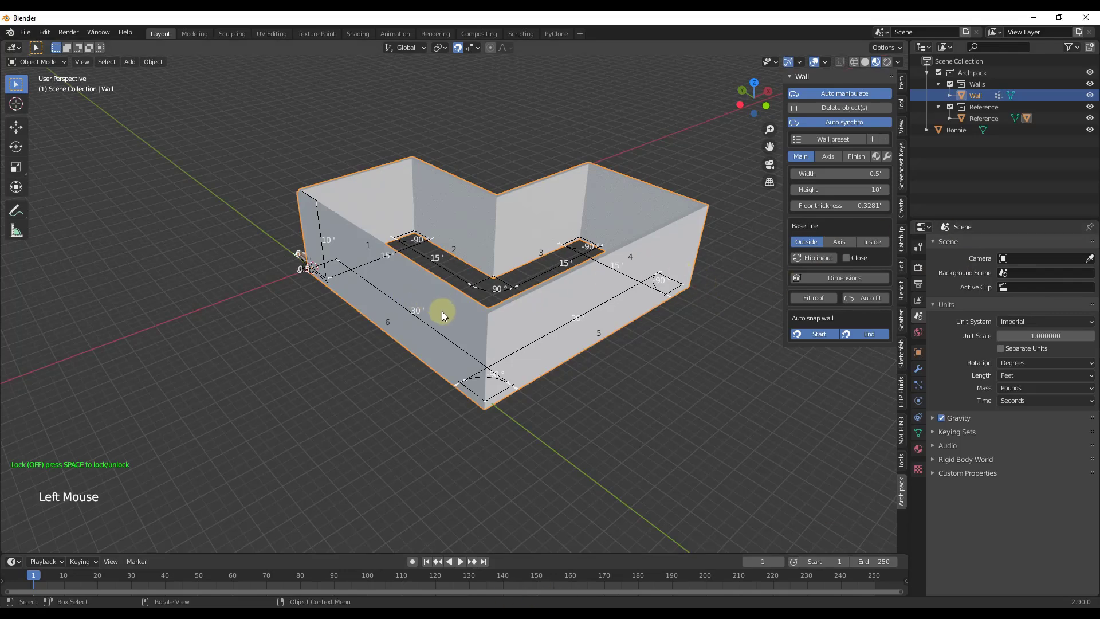
{"action": "scroll", "coordinate": [443, 310], "scroll_direction": "up", "scroll_amount": 3}
{"action": "scroll", "coordinate": [449, 308], "scroll_direction": "down", "scroll_amount": 2}
{"action": "key", "text": "shift+a"}
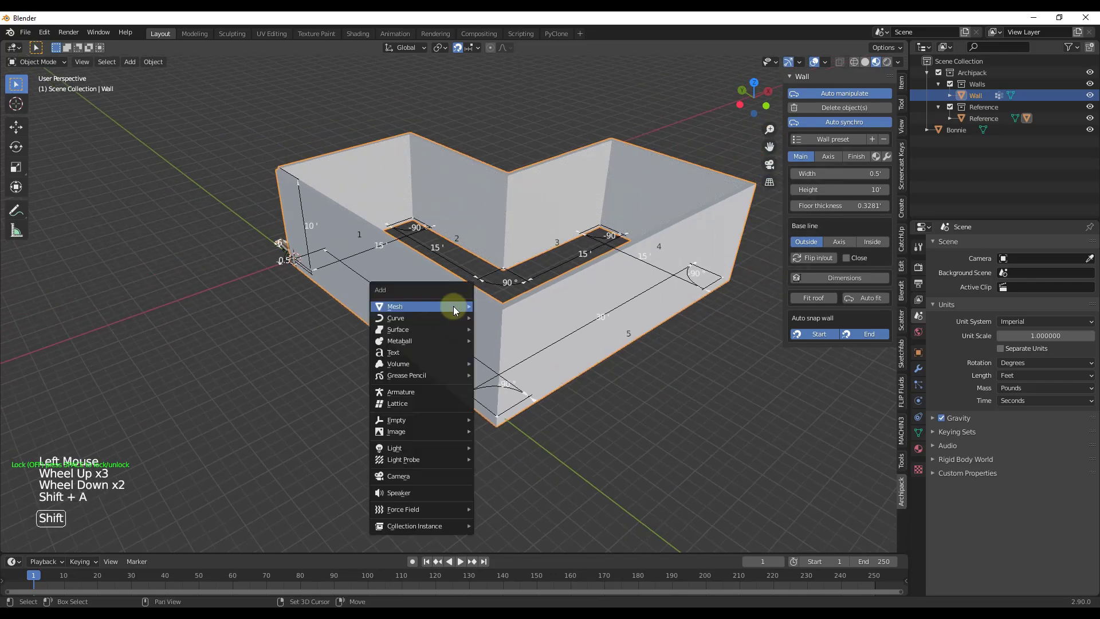
{"action": "mouse_move", "coordinate": [452, 306]}
{"action": "mouse_move", "coordinate": [507, 467]}
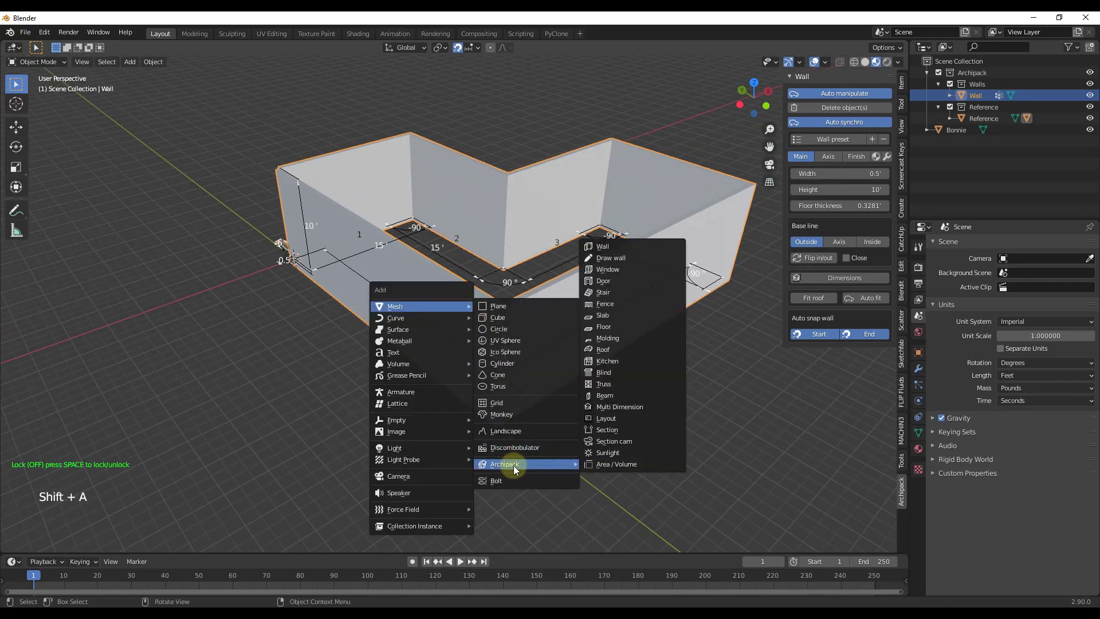
{"action": "left_click", "coordinate": [613, 279]}
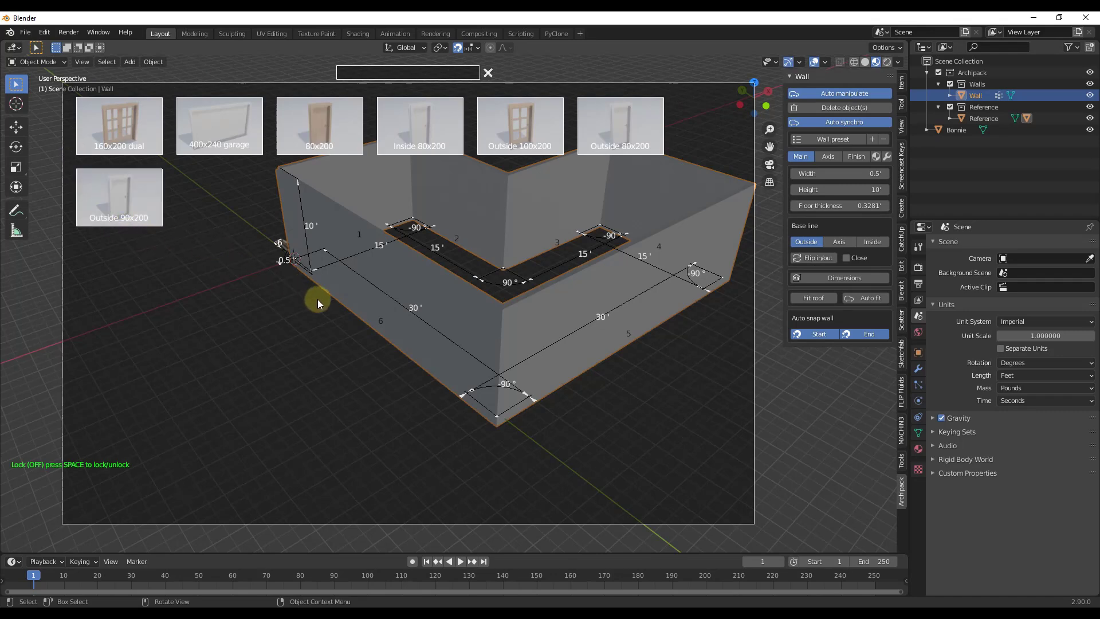
{"action": "left_click", "coordinate": [528, 125]}
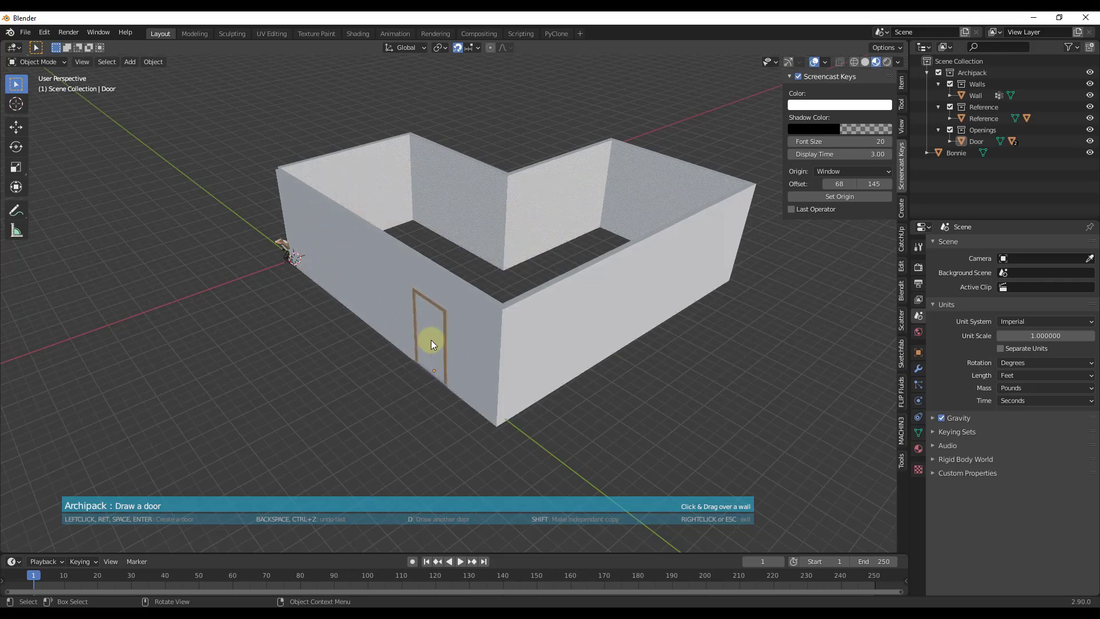
{"action": "left_click", "coordinate": [431, 339]}
{"action": "middle_click_drag", "start_coordinate": [434, 348], "coordinate": [695, 185]}
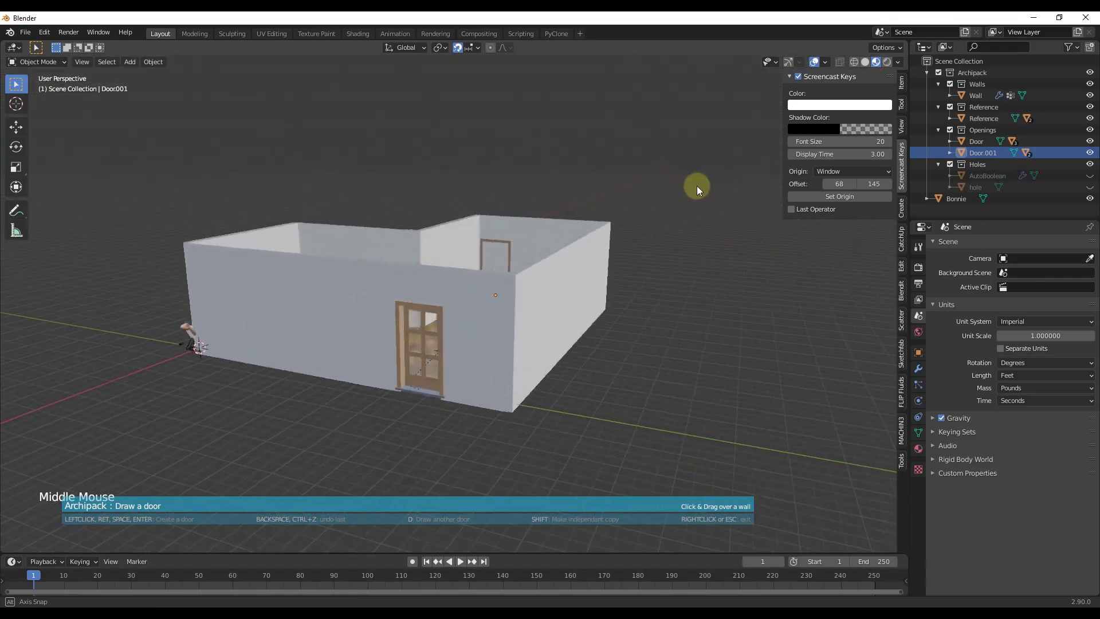
{"action": "scroll", "coordinate": [435, 364], "scroll_direction": "up", "scroll_amount": 5}
{"action": "middle_click_drag", "start_coordinate": [530, 347], "coordinate": [507, 353]}
{"action": "scroll", "coordinate": [597, 336], "scroll_direction": "down", "scroll_amount": 3}
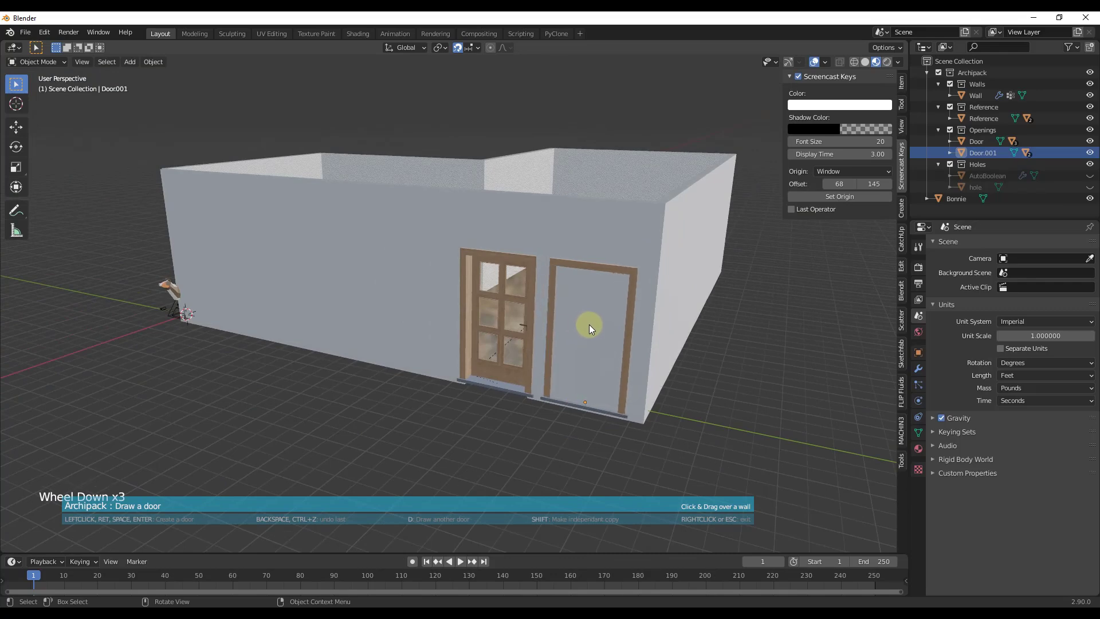
{"action": "right_click", "coordinate": [714, 346]}
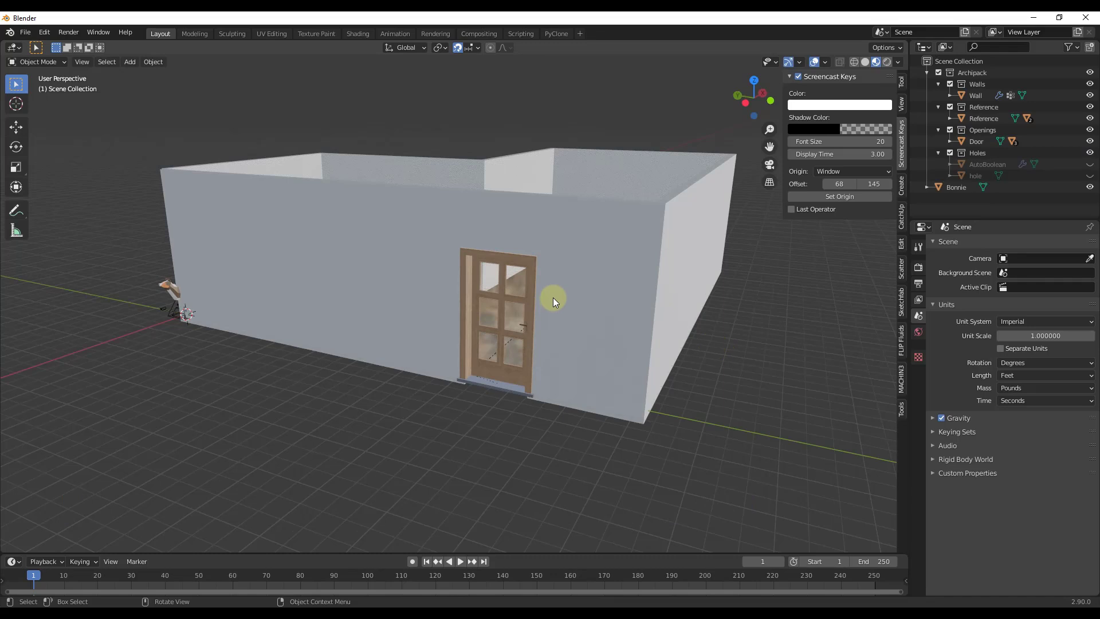
Add an Archipack window from the 120x110 flat 2 preset to the same wall segment as the door, and end window placement.
{"action": "key", "text": "shift+a"}
{"action": "mouse_move", "coordinate": [553, 297]}
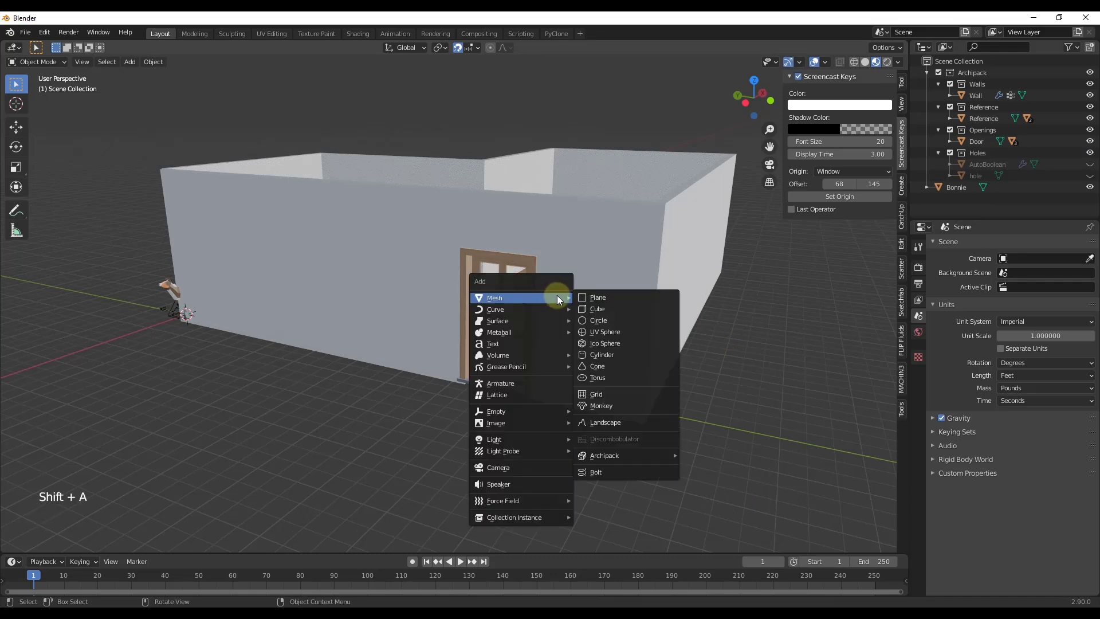
{"action": "mouse_move", "coordinate": [606, 454]}
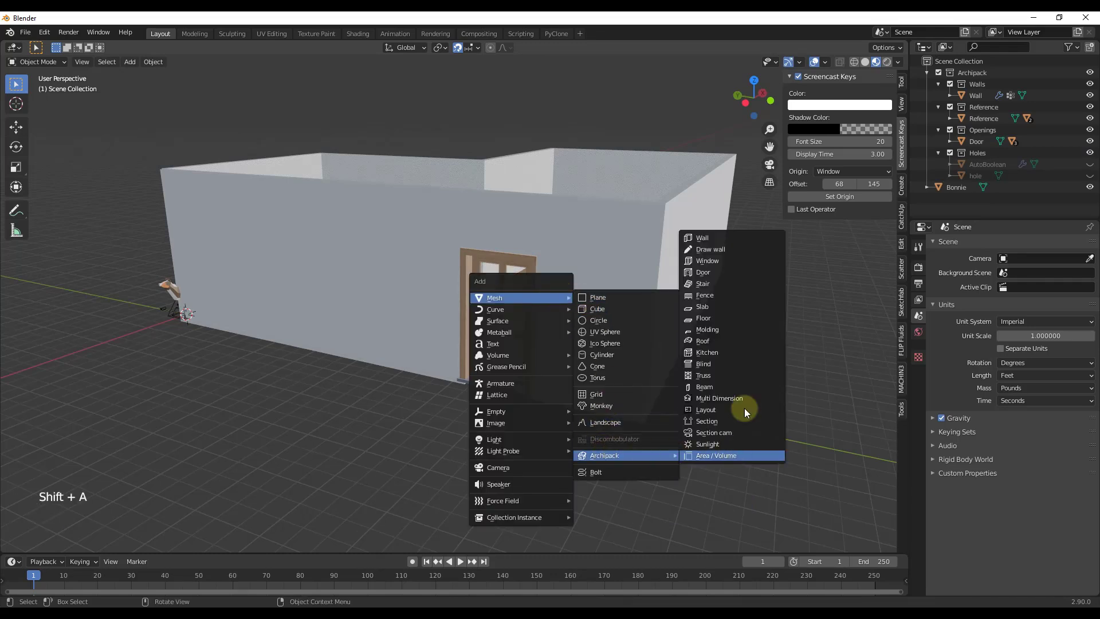
{"action": "left_click", "coordinate": [710, 260]}
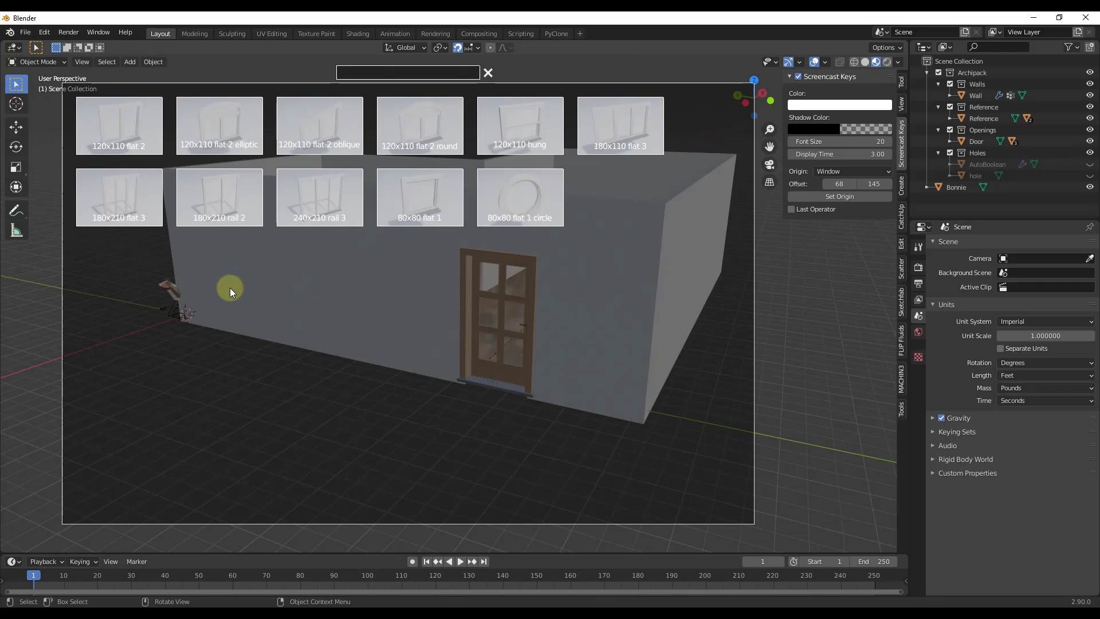
{"action": "left_click", "coordinate": [136, 140]}
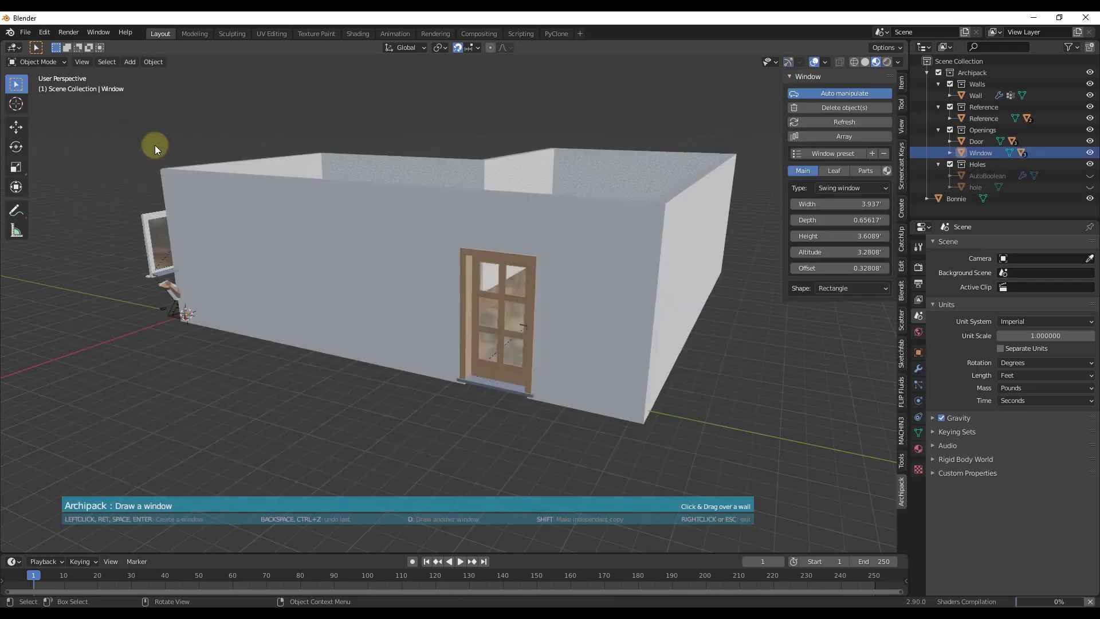
{"action": "left_click", "coordinate": [293, 283]}
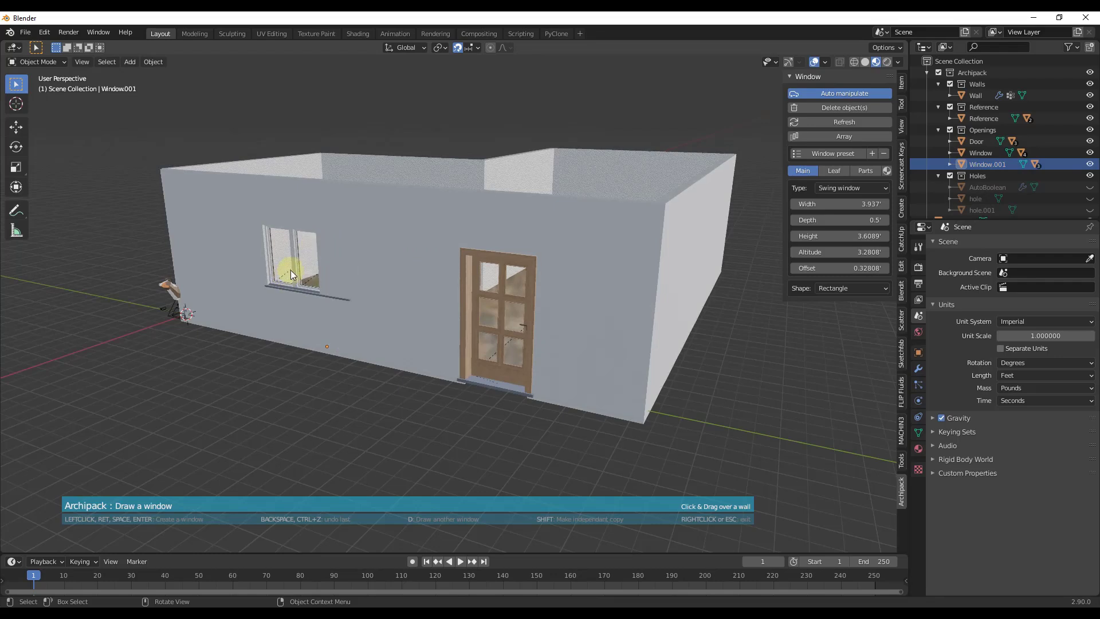
{"action": "right_click", "coordinate": [291, 270]}
Select the door and set its height to 7 ft and its width to 3 ft.
{"action": "left_click", "coordinate": [490, 309]}
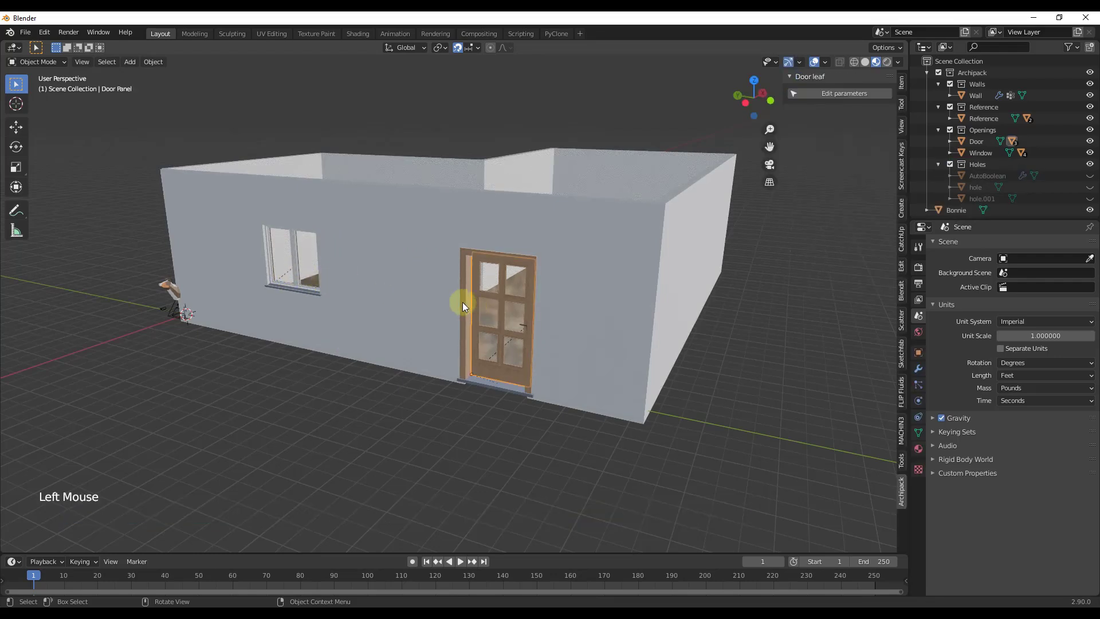
{"action": "left_click", "coordinate": [462, 301]}
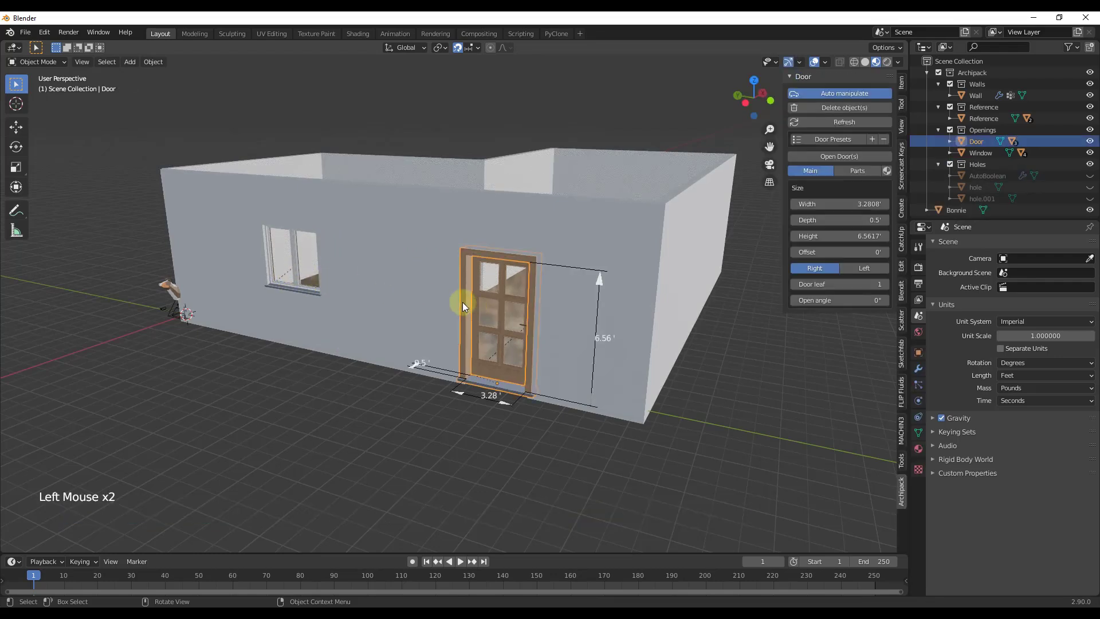
{"action": "left_click", "coordinate": [603, 339]}
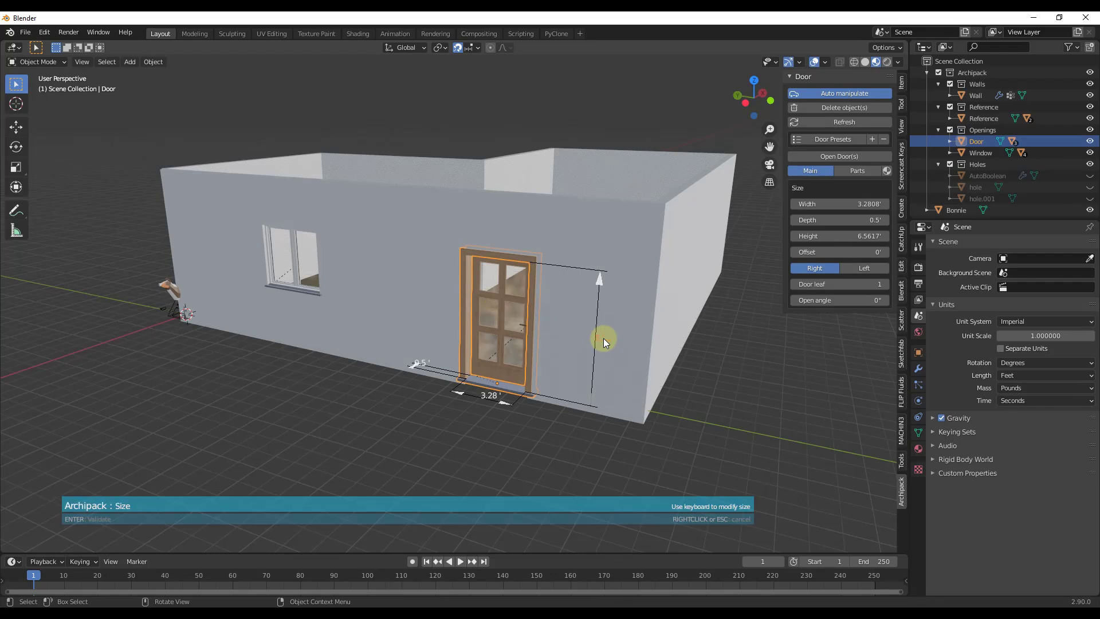
{"action": "type", "text": "7"}
{"action": "key", "text": "Return"}
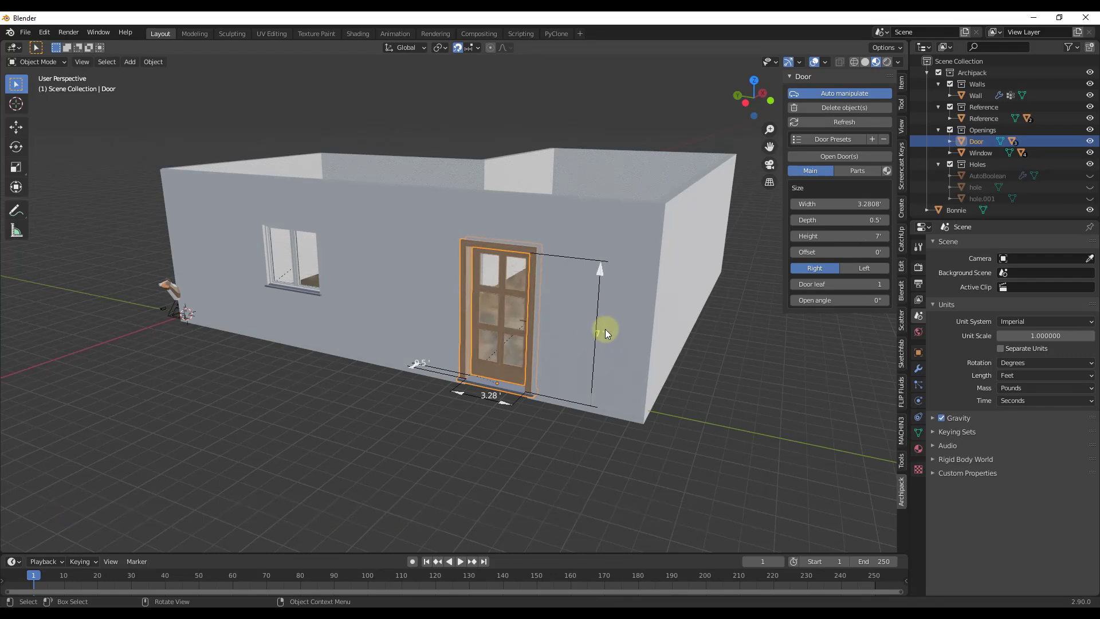
{"action": "left_click", "coordinate": [486, 397]}
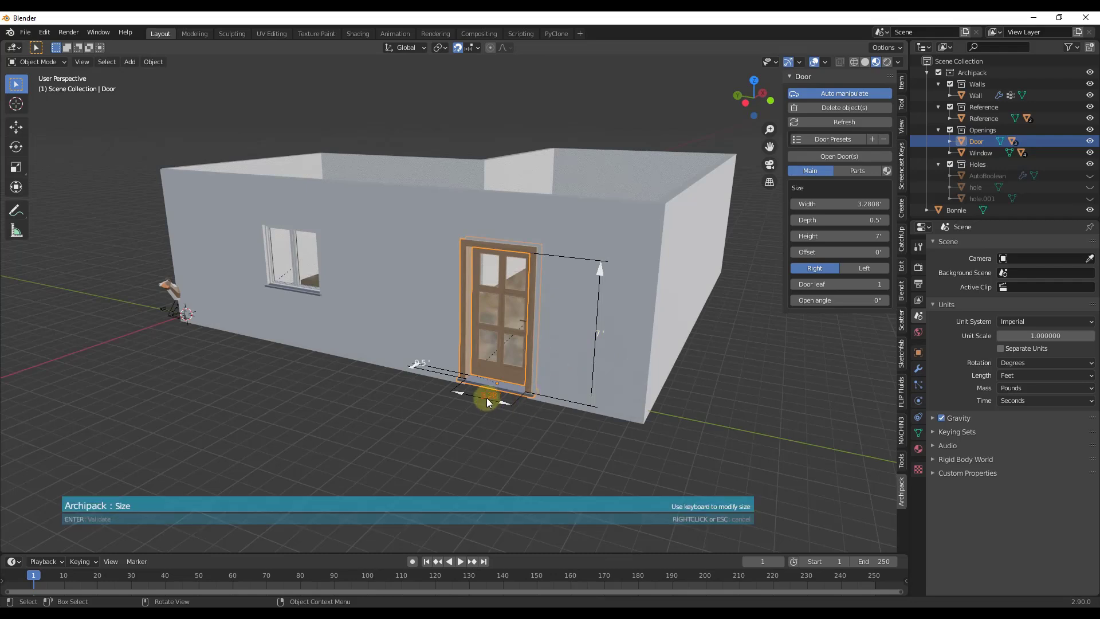
{"action": "type", "text": "3"}
{"action": "key", "text": "Return"}
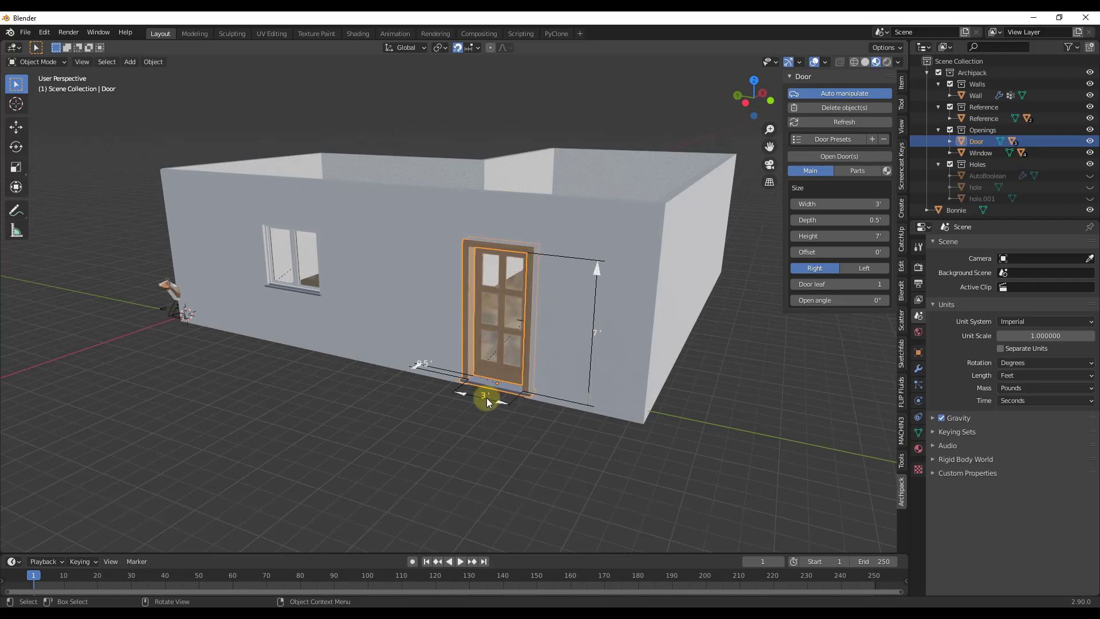
Select the window and set its width to 4 ft, its altitude to 3 ft and its height to 4 ft.
{"action": "left_click", "coordinate": [272, 244]}
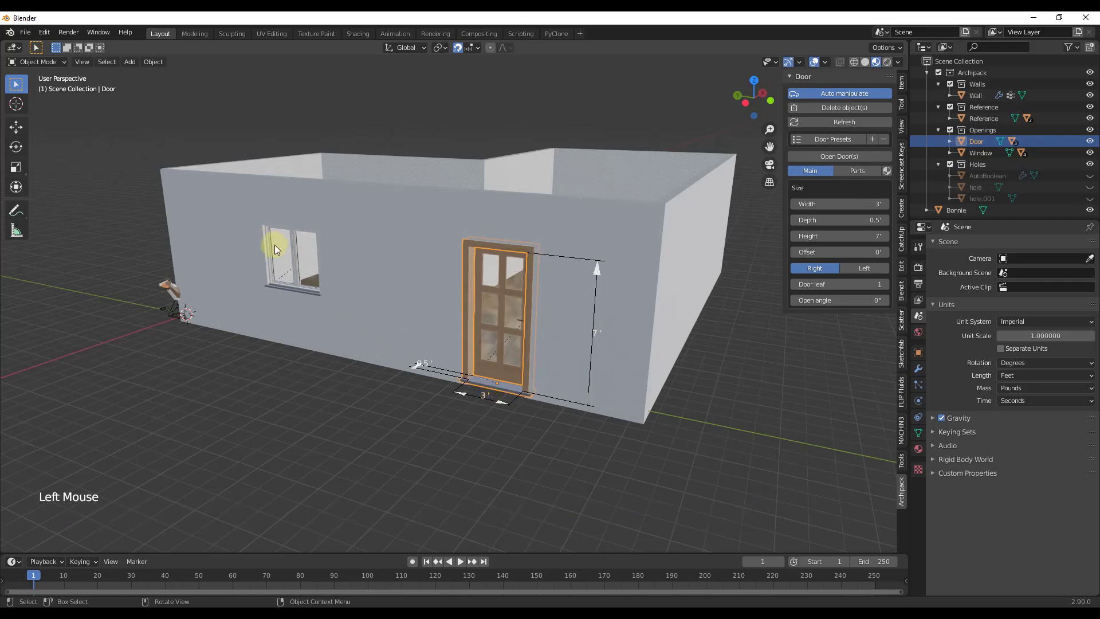
{"action": "left_click", "coordinate": [265, 245]}
{"action": "left_click", "coordinate": [312, 262]}
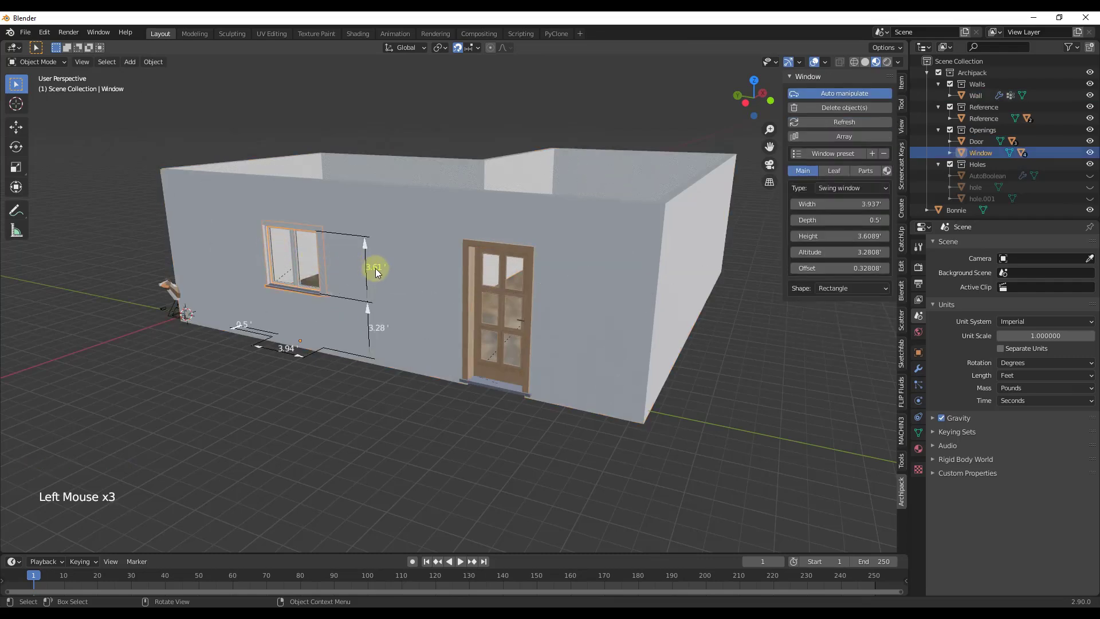
{"action": "left_click", "coordinate": [296, 343]}
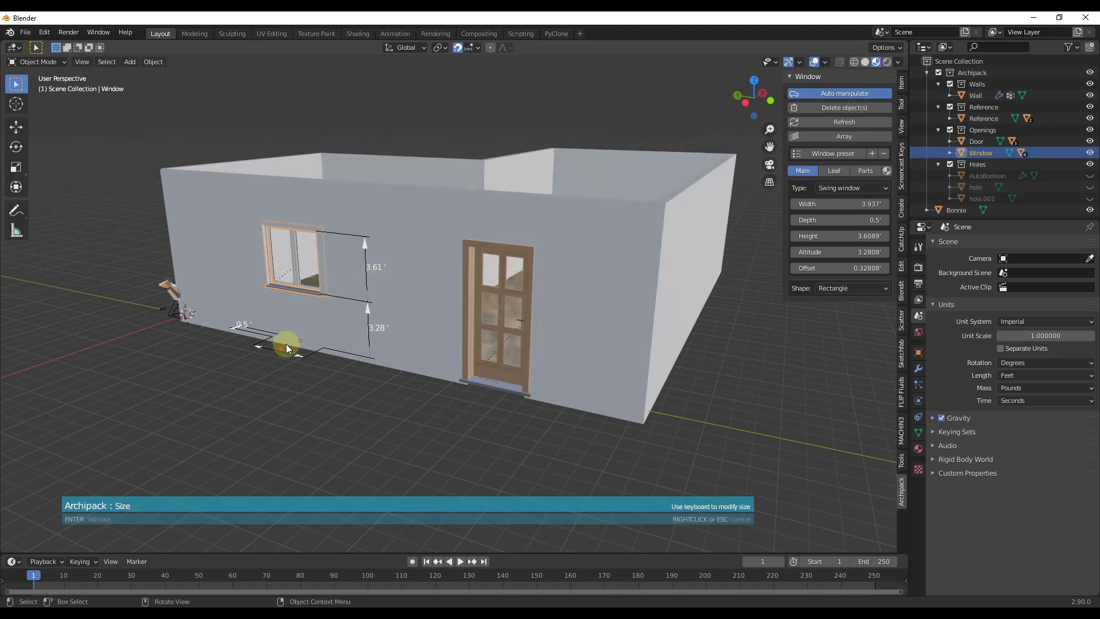
{"action": "type", "text": "4"}
{"action": "key", "text": "Return"}
{"action": "left_click", "coordinate": [380, 328]}
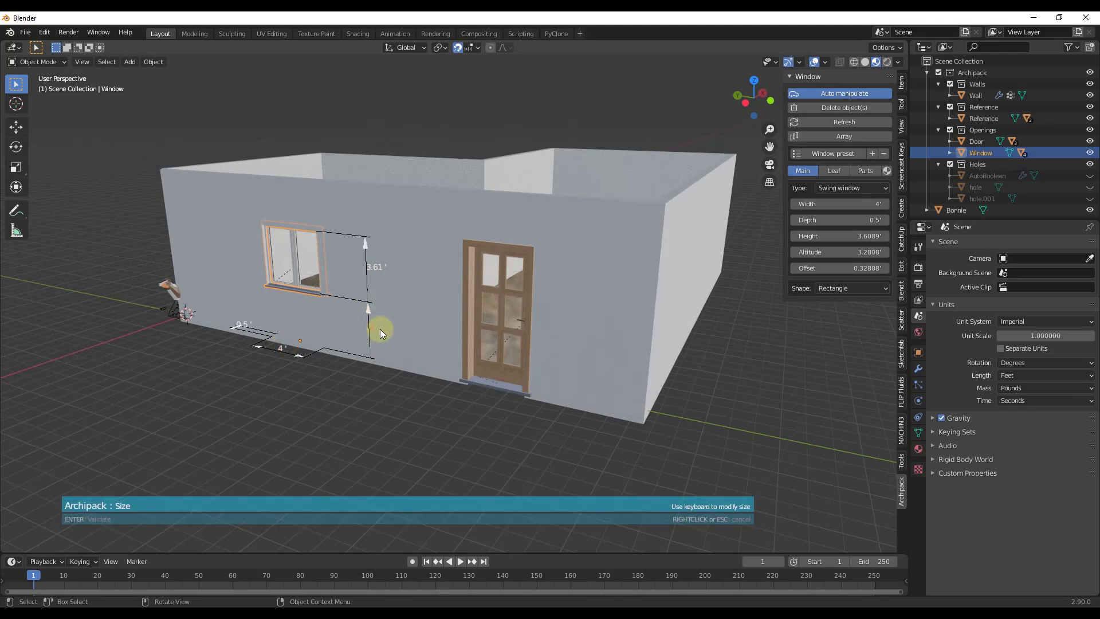
{"action": "type", "text": "3"}
{"action": "key", "text": "Return"}
{"action": "left_click", "coordinate": [381, 273]}
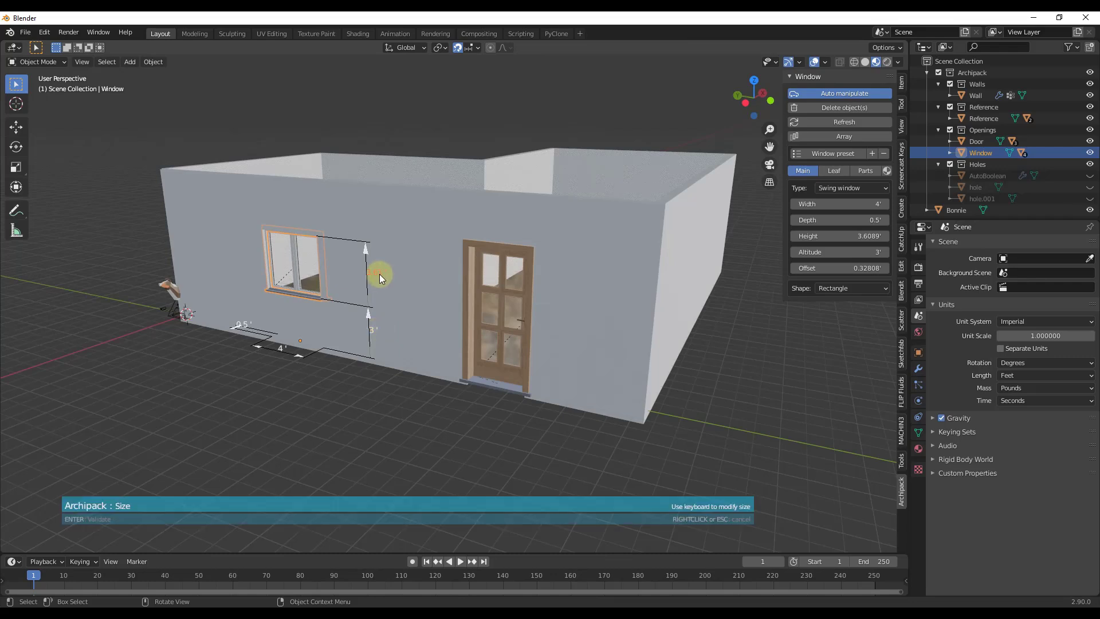
{"action": "type", "text": "4"}
{"action": "key", "text": "Return"}
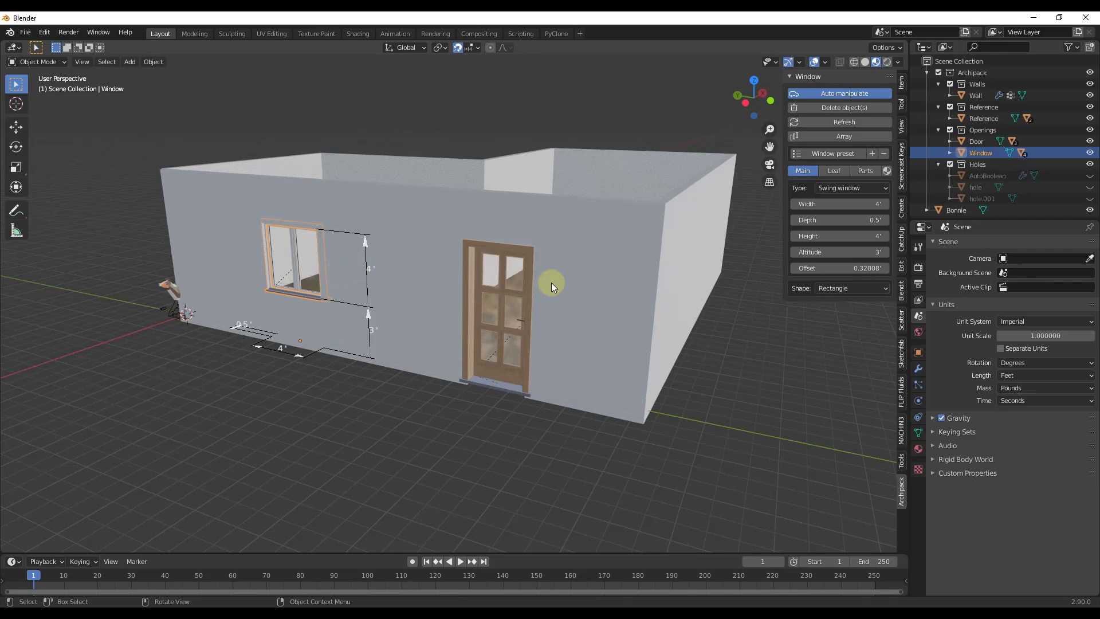
Try the other window types, including Rail window, and set the type back to Swing window.
{"action": "scroll", "coordinate": [306, 256], "scroll_direction": "up", "scroll_amount": 2}
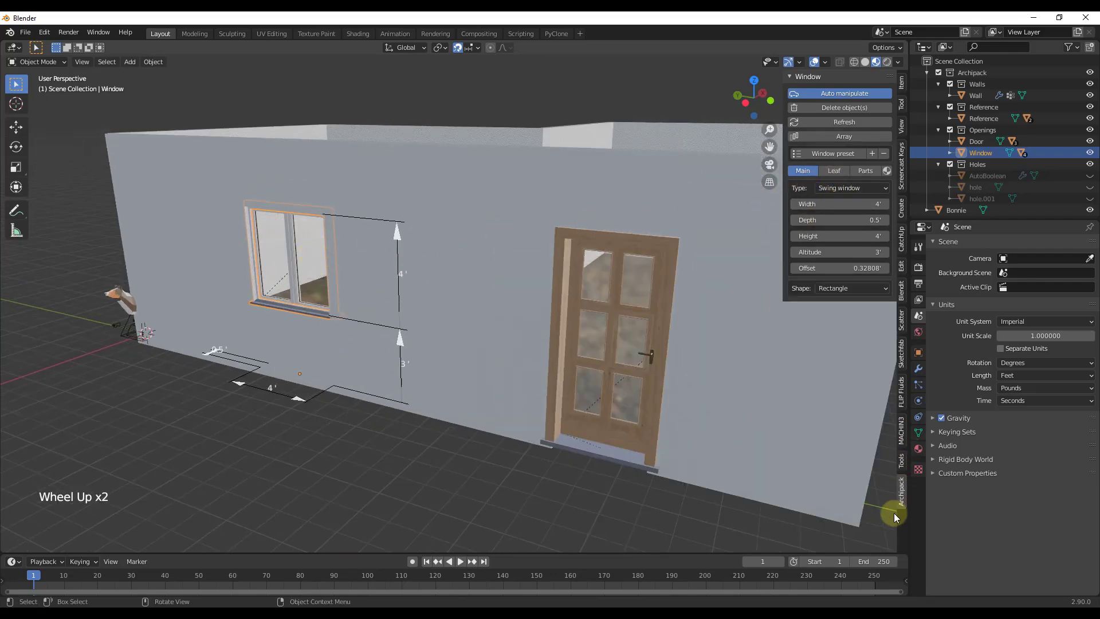
{"action": "left_click", "coordinate": [829, 188]}
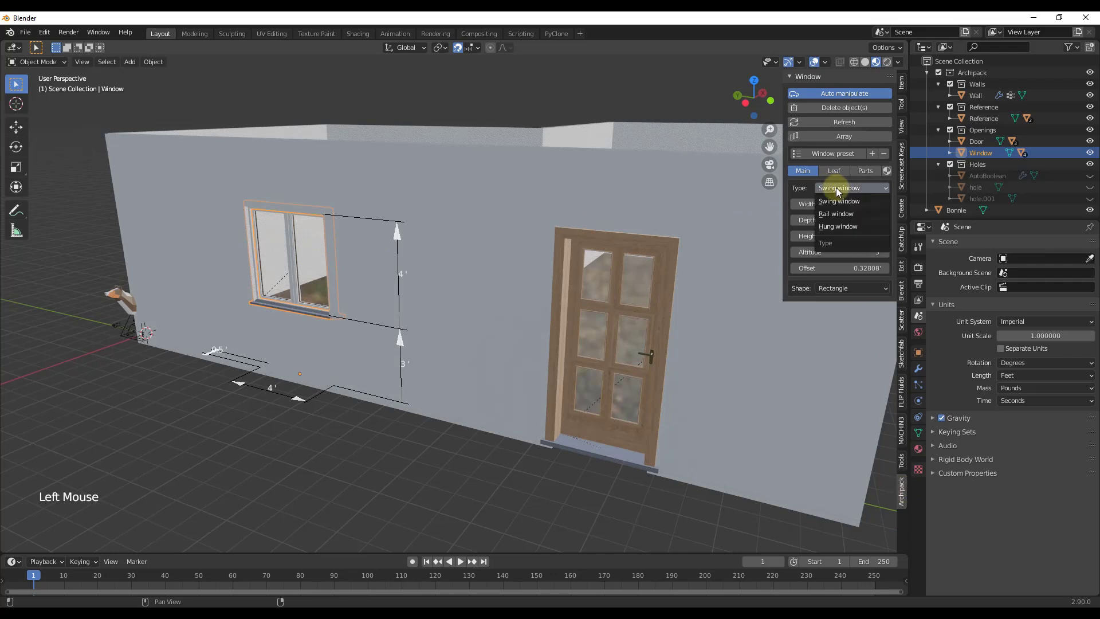
{"action": "left_click", "coordinate": [835, 217]}
{"action": "left_click_drag", "start_coordinate": [839, 188], "coordinate": [841, 221]}
{"action": "left_click", "coordinate": [841, 189]}
{"action": "left_click", "coordinate": [829, 204]}
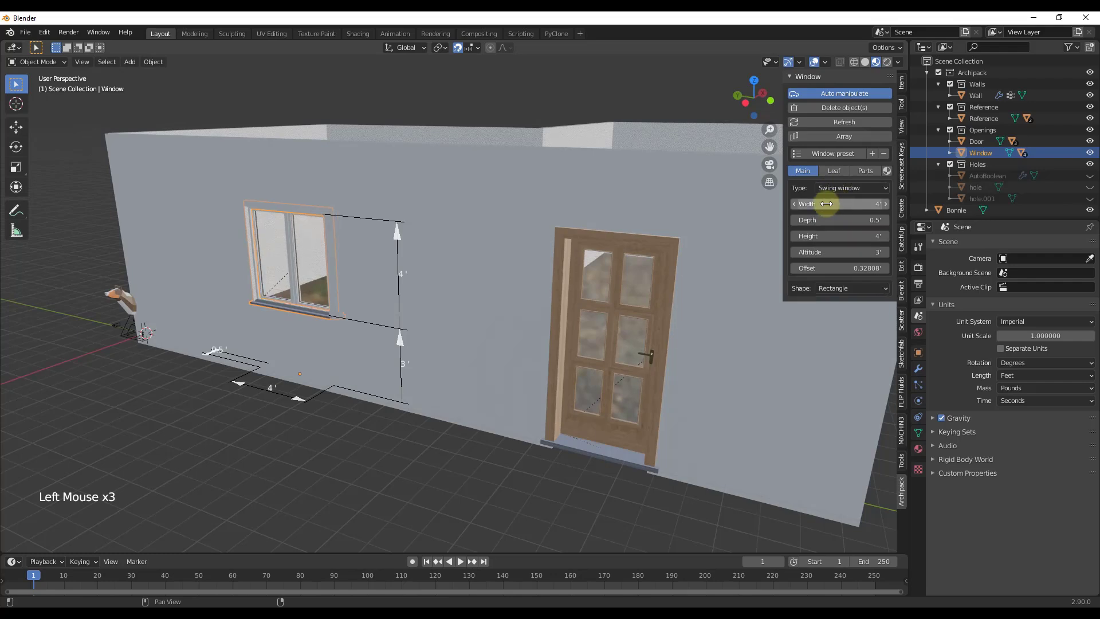
Set the window's leaf layout to 2 rows and the height of row 1 to 2.2808 ft.
{"action": "left_click", "coordinate": [827, 172]}
{"action": "mouse_move", "coordinate": [829, 189]}
{"action": "left_mouse_down"}
{"action": "mouse_move", "coordinate": [860, 189]}
{"action": "mouse_move", "coordinate": [842, 184]}
{"action": "left_mouse_up"}
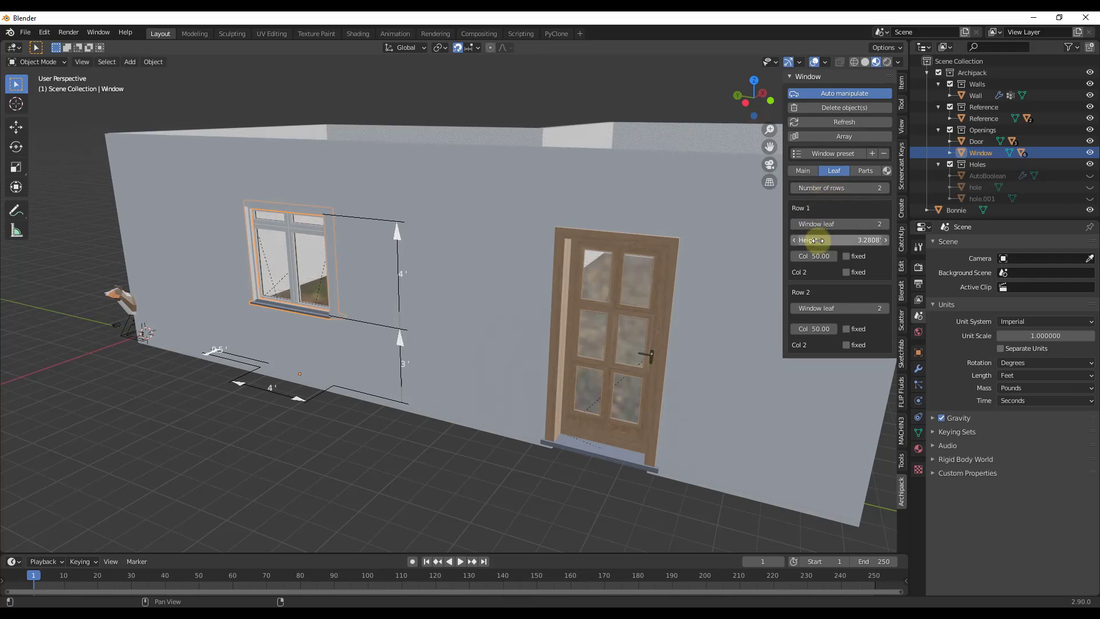
{"action": "mouse_move", "coordinate": [828, 241]}
{"action": "left_mouse_down"}
{"action": "mouse_move", "coordinate": [844, 237]}
{"action": "mouse_move", "coordinate": [827, 234]}
{"action": "left_mouse_up"}
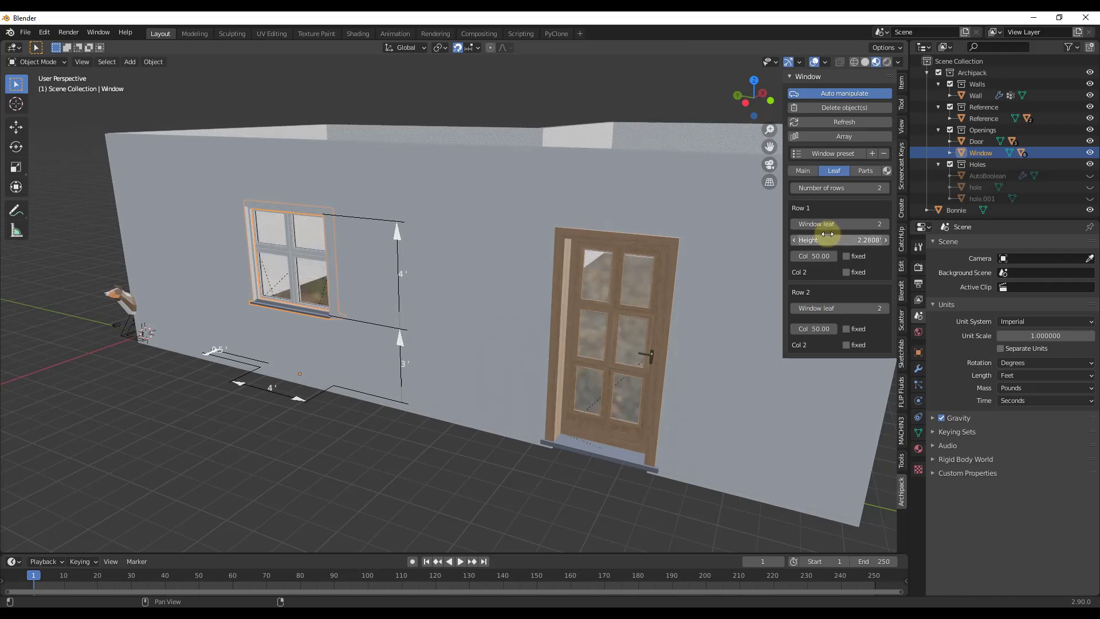
In the window's parts settings, turn the outer sill off and back on twice to compare it up close.
{"action": "left_click", "coordinate": [860, 170]}
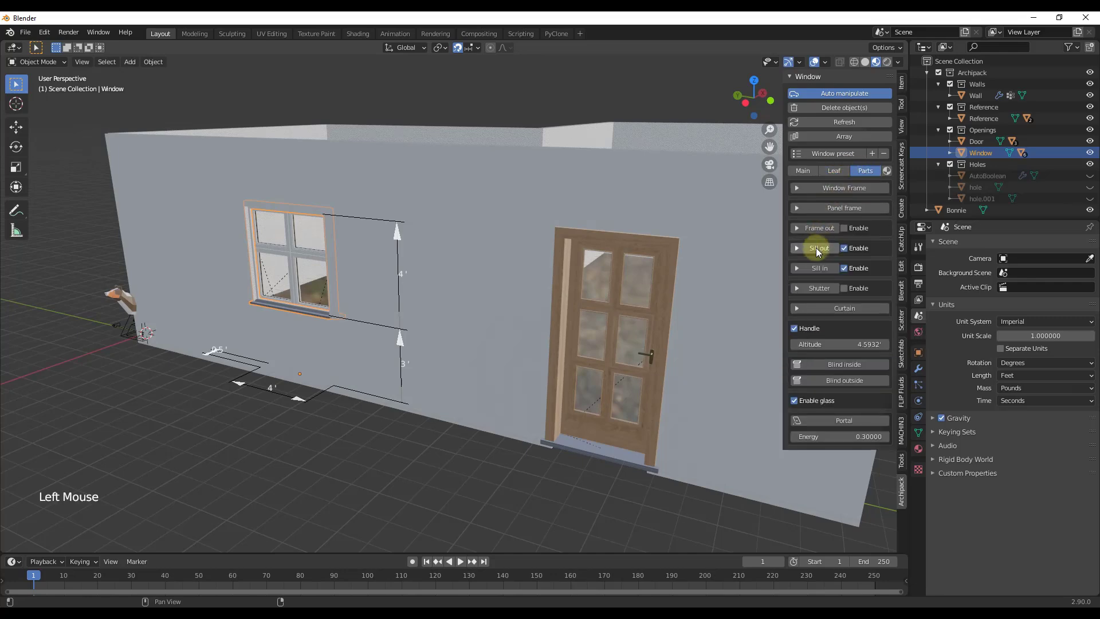
{"action": "scroll", "coordinate": [282, 258], "scroll_direction": "up", "scroll_amount": 4}
{"action": "scroll", "coordinate": [455, 239], "scroll_direction": "down", "scroll_amount": 2}
{"action": "scroll", "coordinate": [298, 205], "scroll_direction": "up", "scroll_amount": 2}
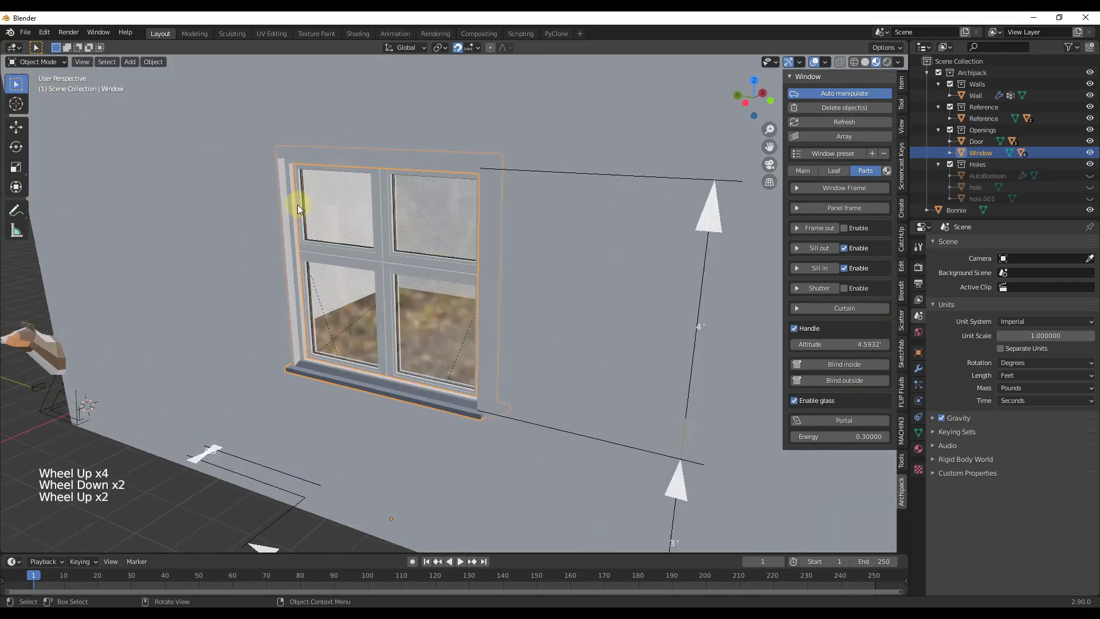
{"action": "middle_click_drag", "start_coordinate": [393, 246], "coordinate": [447, 255]}
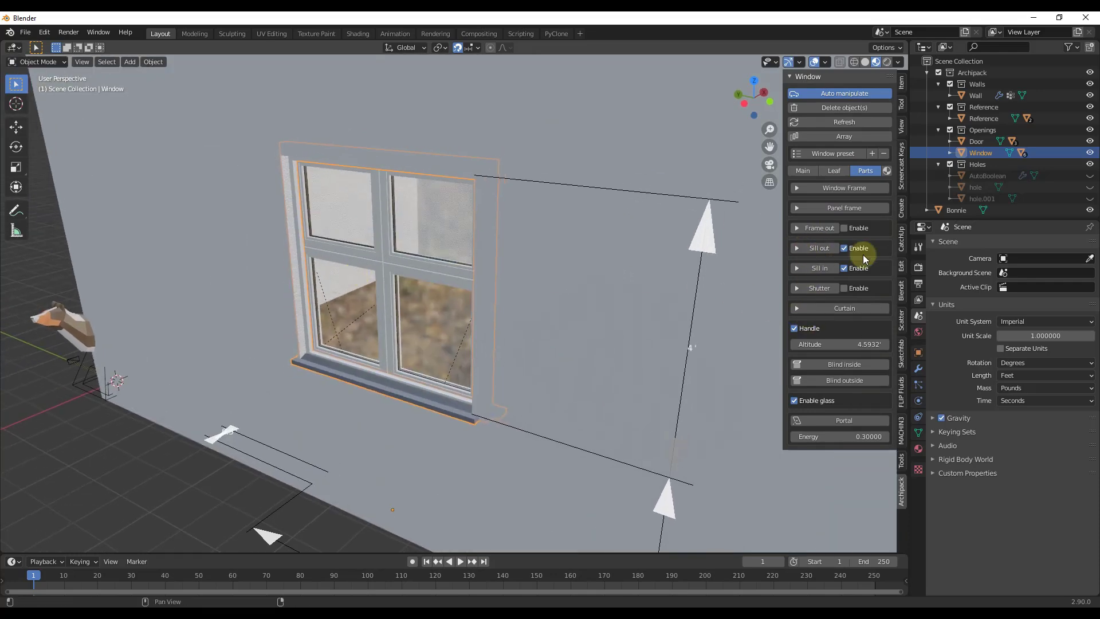
{"action": "left_click", "coordinate": [844, 249]}
{"action": "left_click", "coordinate": [845, 248]}
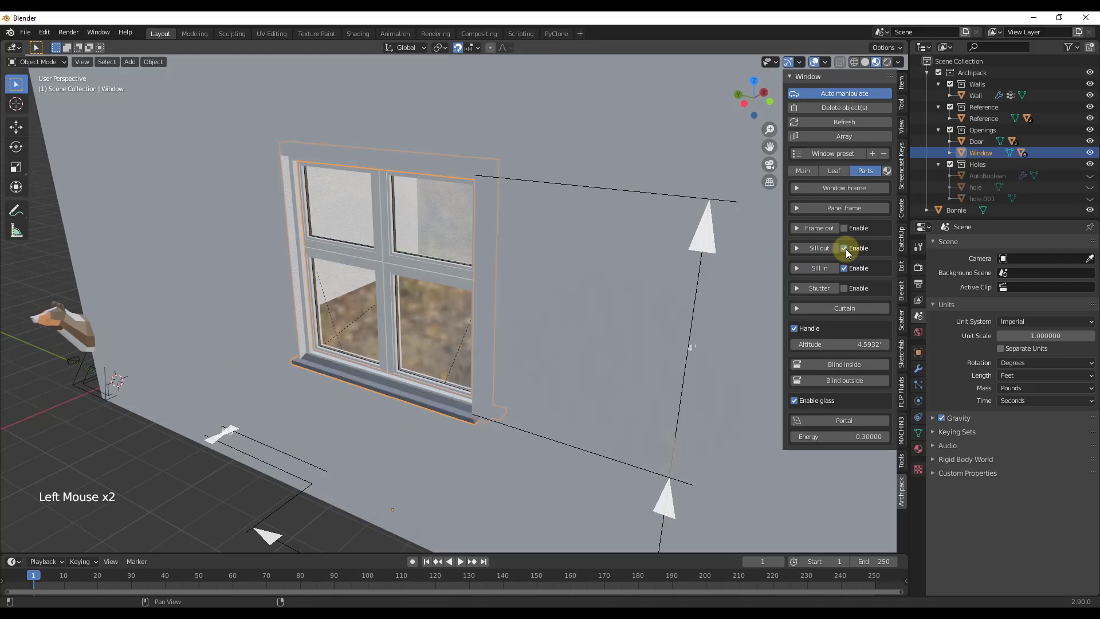
{"action": "left_click", "coordinate": [844, 248]}
{"action": "left_click", "coordinate": [845, 248]}
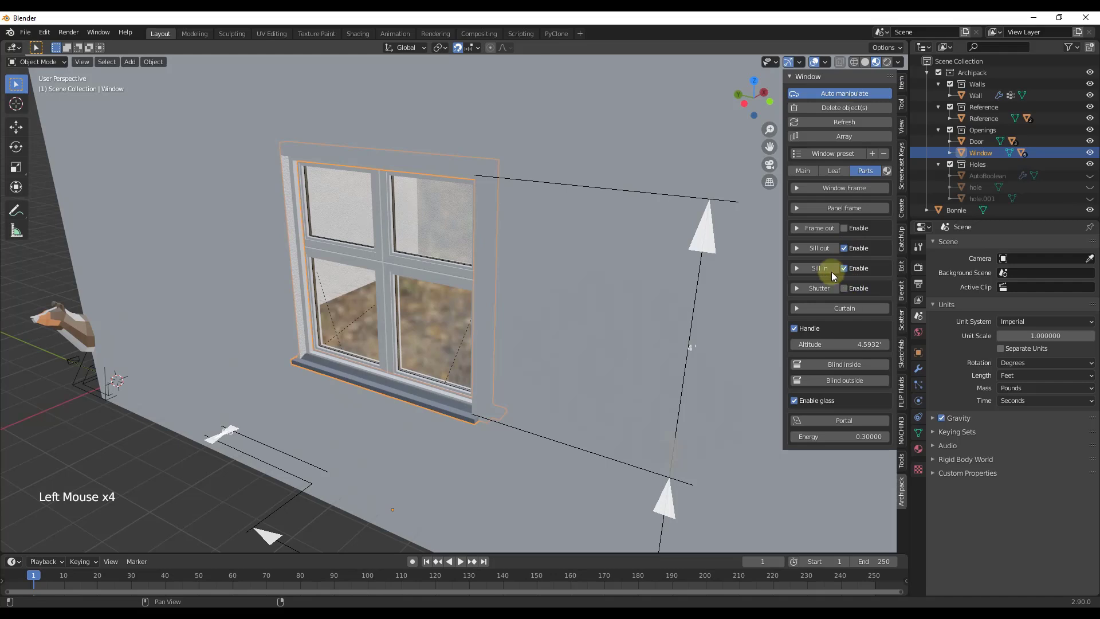
Enable the window's shutters and set their depth to 0.21457 ft, border to 0.16142 ft and hinge to 0.51509 ft.
{"action": "left_click", "coordinate": [844, 288]}
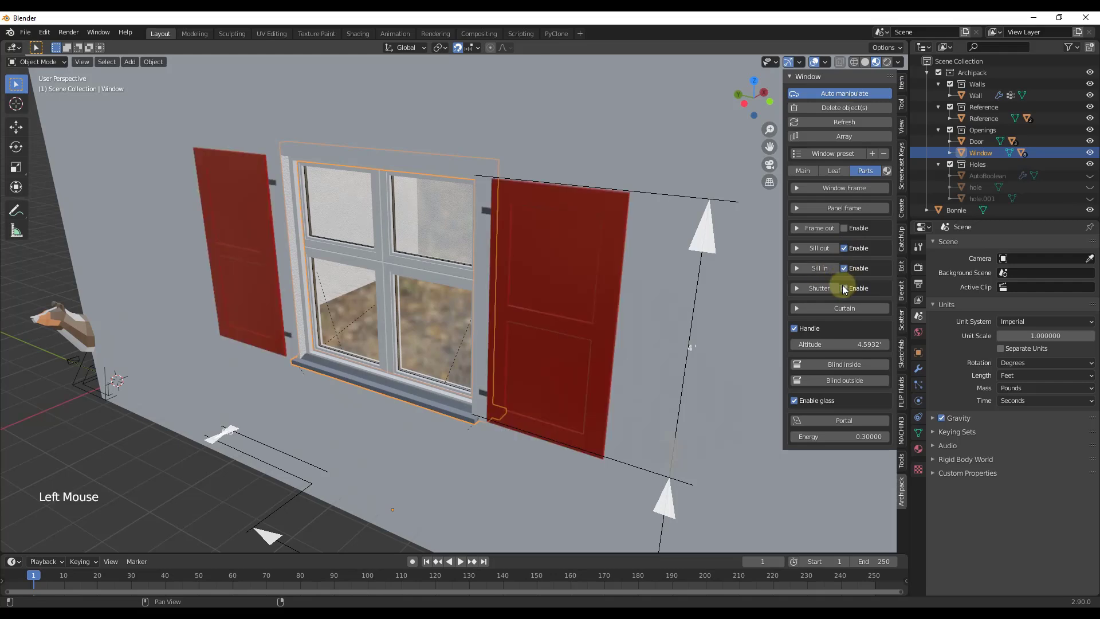
{"action": "left_click", "coordinate": [837, 288]}
{"action": "left_click_drag", "start_coordinate": [846, 304], "coordinate": [848, 307]}
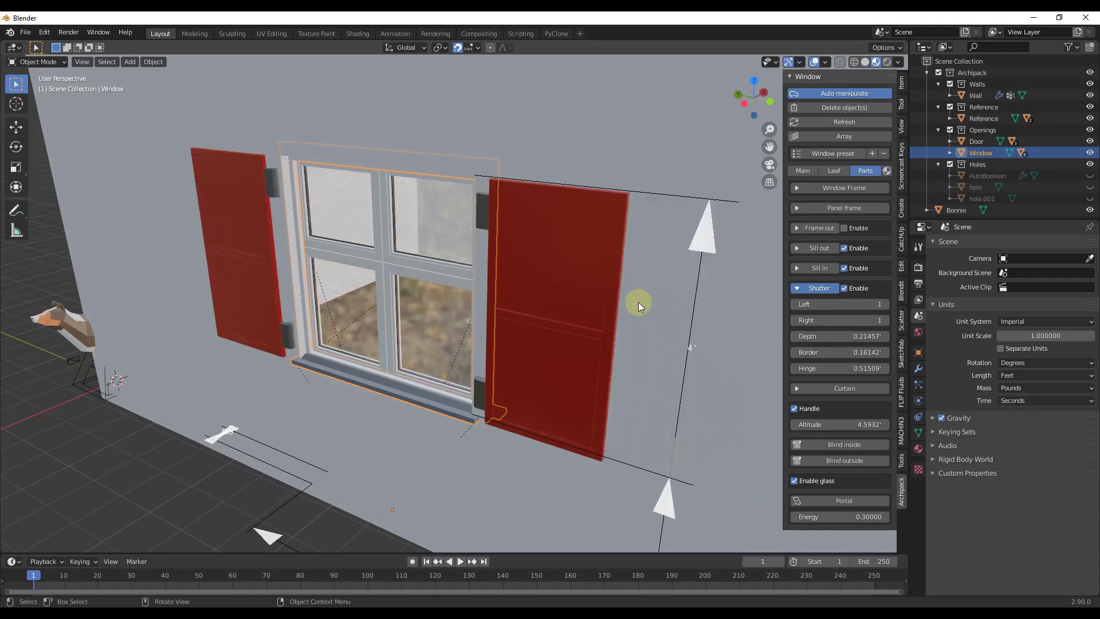
Select the door instead of the window and set its open angle to 41.9°.
{"action": "scroll", "coordinate": [679, 307], "scroll_direction": "down", "scroll_amount": 9}
{"action": "middle_click_drag", "start_coordinate": [680, 308], "coordinate": [679, 275]}
{"action": "scroll", "coordinate": [679, 275], "scroll_direction": "down", "scroll_amount": 3}
{"action": "scroll", "coordinate": [678, 275], "scroll_direction": "up", "scroll_amount": 3}
{"action": "scroll", "coordinate": [678, 275], "scroll_direction": "down", "scroll_amount": 2}
{"action": "scroll", "coordinate": [678, 275], "scroll_direction": "up", "scroll_amount": 1}
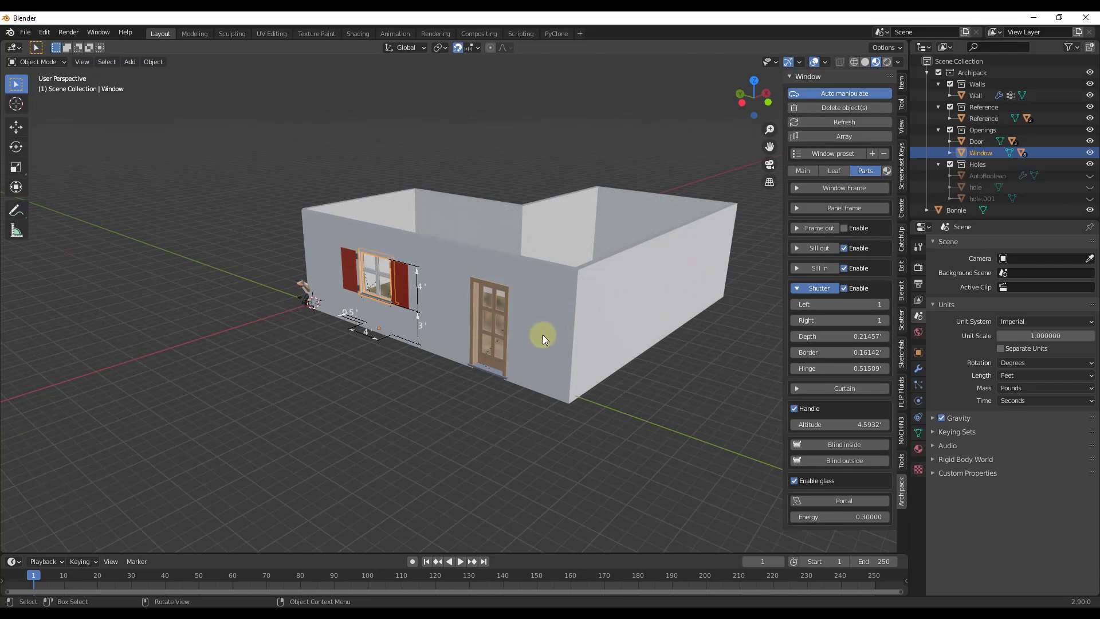
{"action": "left_click", "coordinate": [658, 400]}
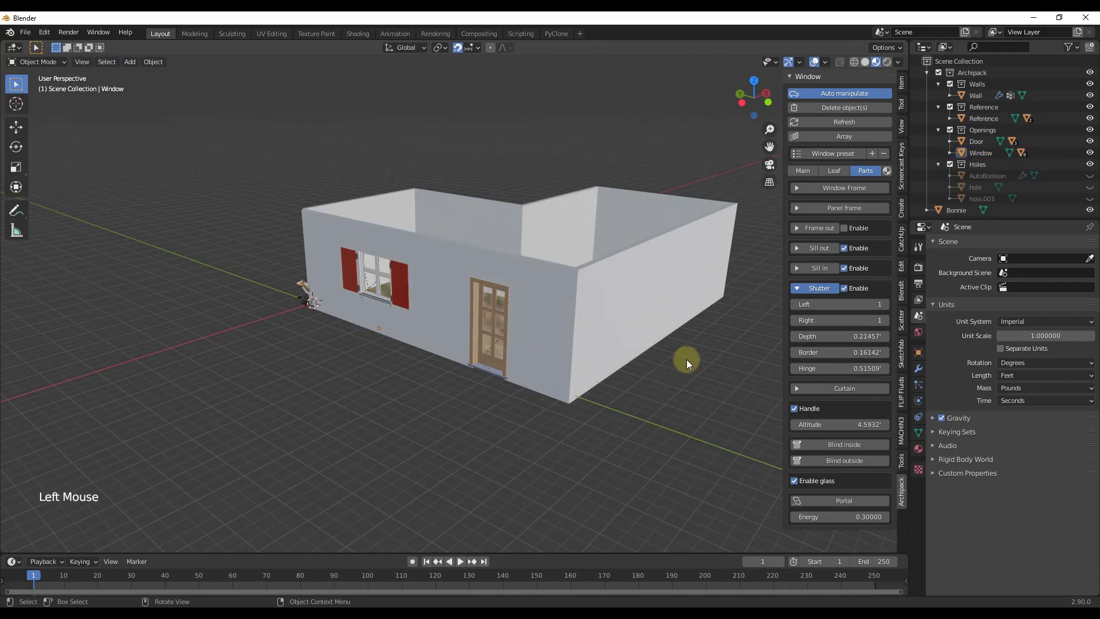
{"action": "left_click", "coordinate": [507, 294]}
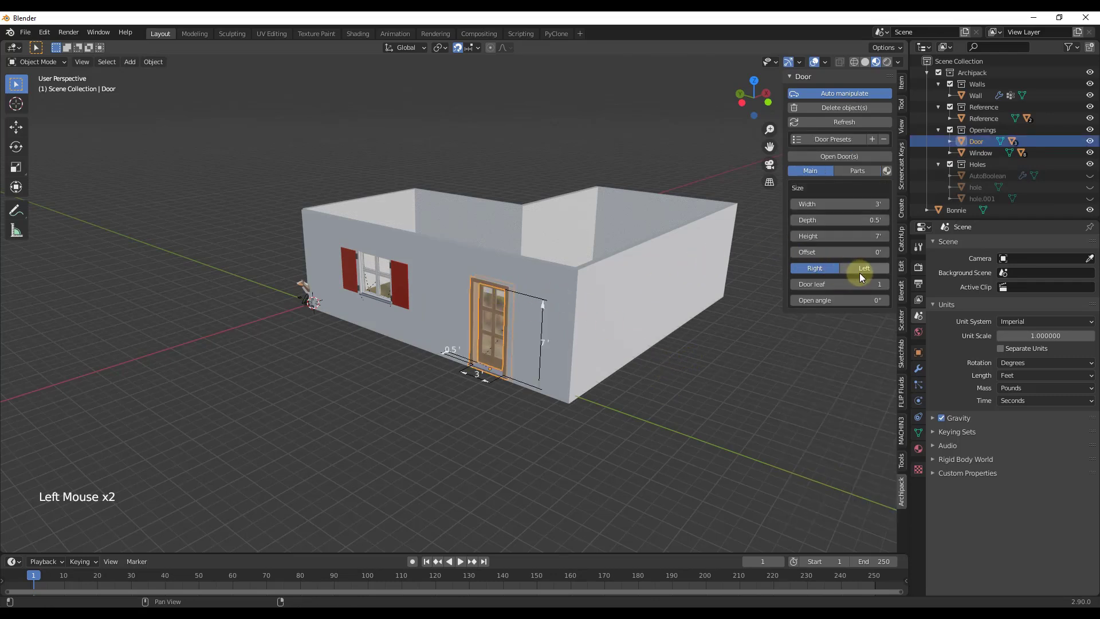
{"action": "scroll", "coordinate": [852, 288], "scroll_direction": "up", "scroll_amount": 2}
{"action": "left_click_drag", "start_coordinate": [842, 300], "coordinate": [1087, 290]}
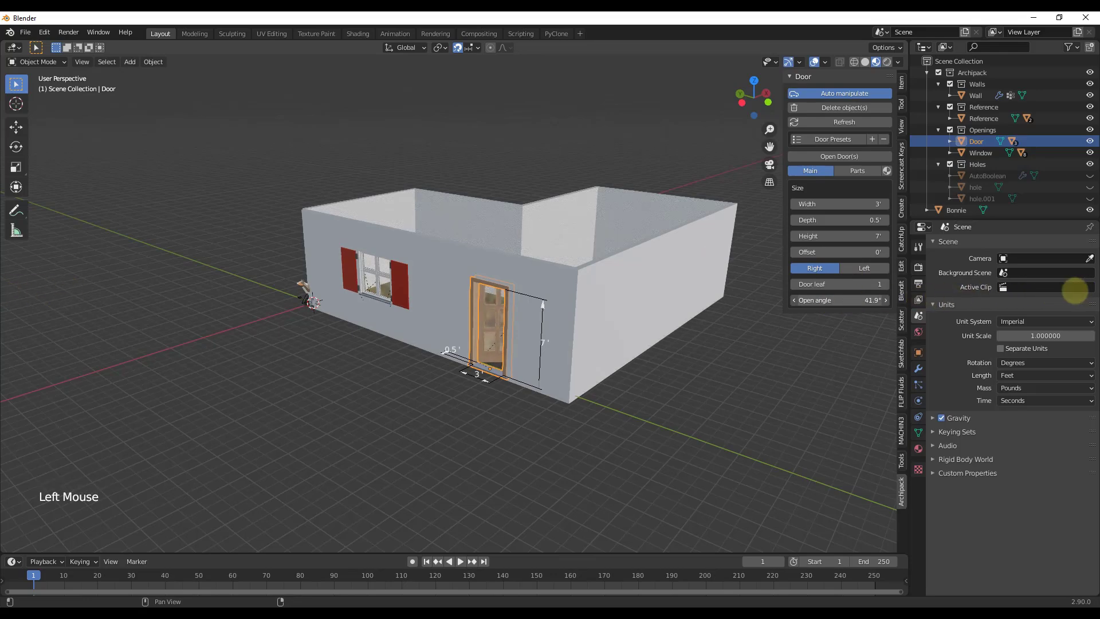
In the door's parts settings, try No handle and set the handle back to Inside and outside.
{"action": "scroll", "coordinate": [459, 287], "scroll_direction": "up", "scroll_amount": 2}
{"action": "left_click", "coordinate": [848, 170]}
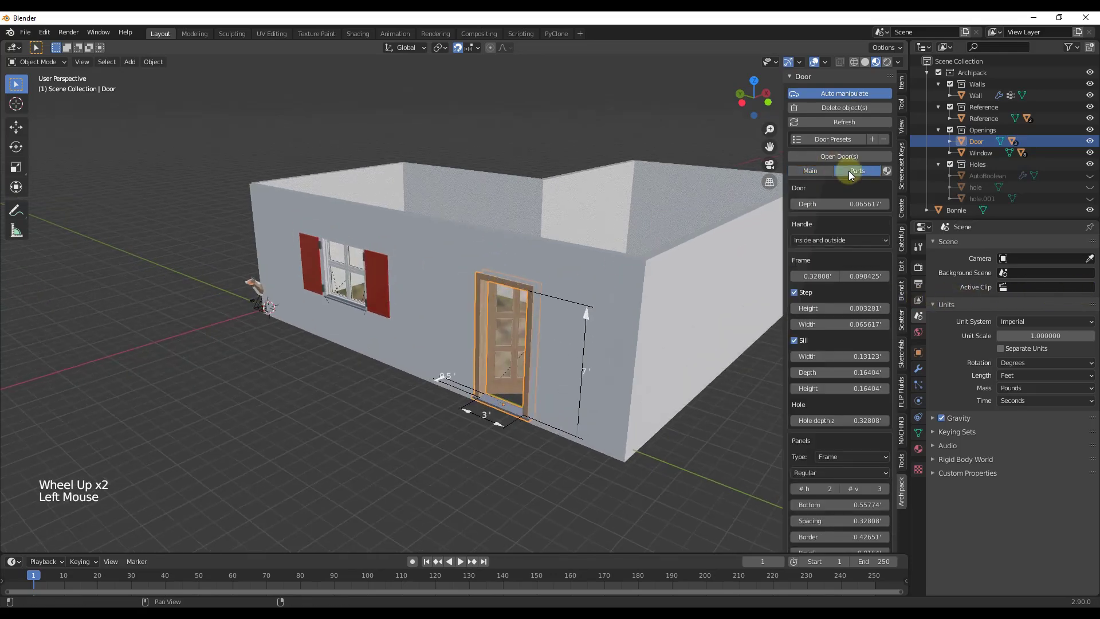
{"action": "left_click", "coordinate": [830, 241]}
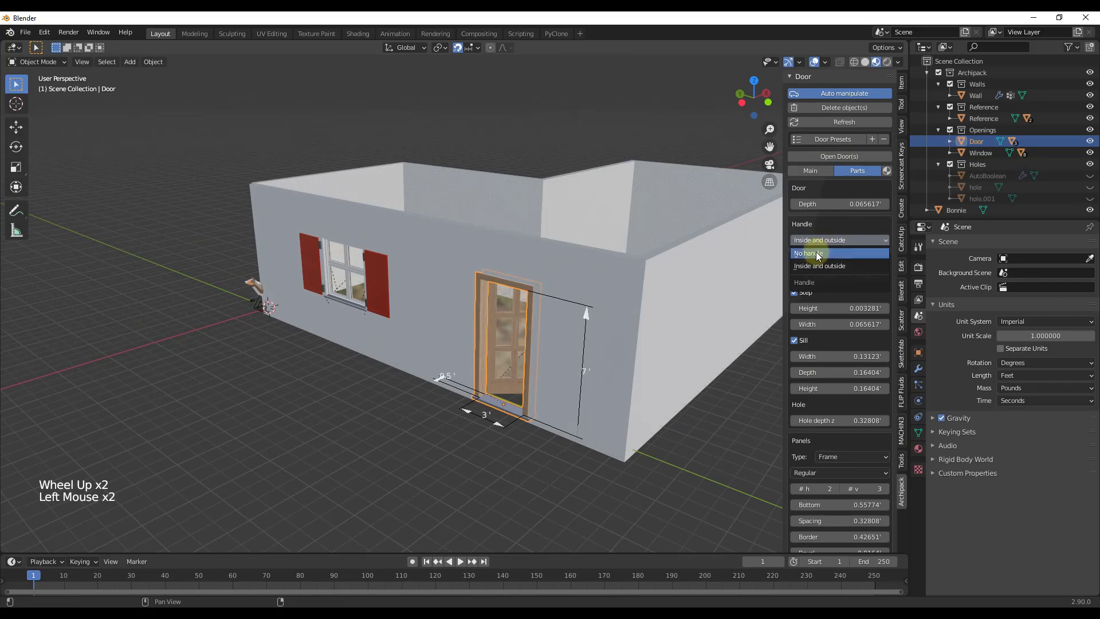
{"action": "left_click", "coordinate": [815, 253]}
{"action": "left_click", "coordinate": [815, 242]}
{"action": "left_click", "coordinate": [819, 266]}
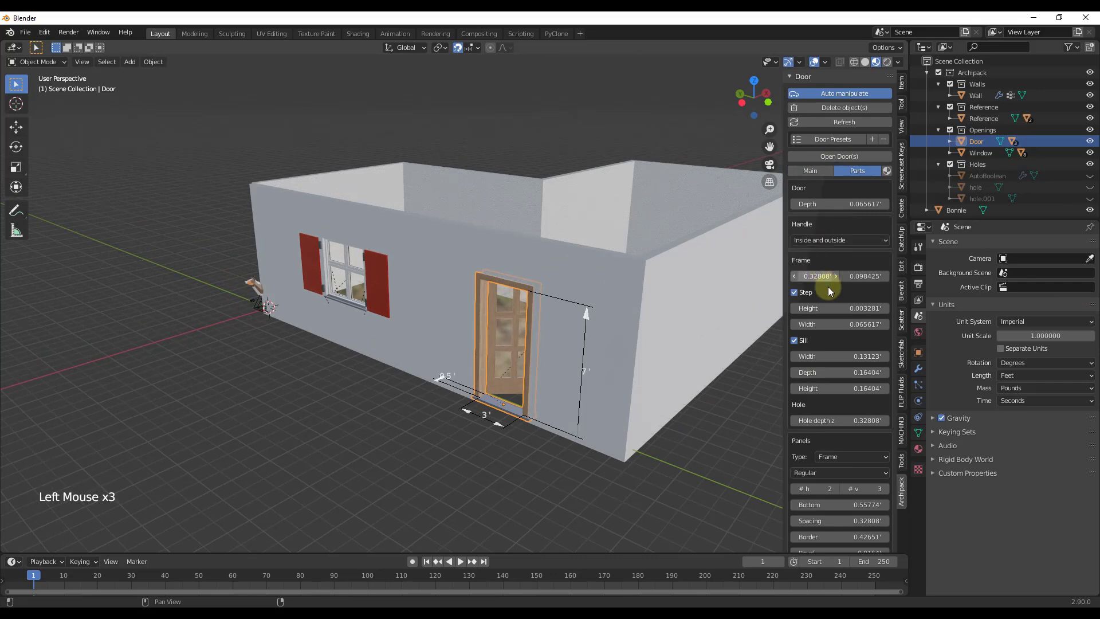
Try a higher horizontal panel count on the door and return it to 2.
{"action": "scroll", "coordinate": [840, 332], "scroll_direction": "down", "scroll_amount": 5}
{"action": "scroll", "coordinate": [483, 355], "scroll_direction": "up", "scroll_amount": 2}
{"action": "middle_click_drag", "start_coordinate": [481, 320], "coordinate": [567, 309]}
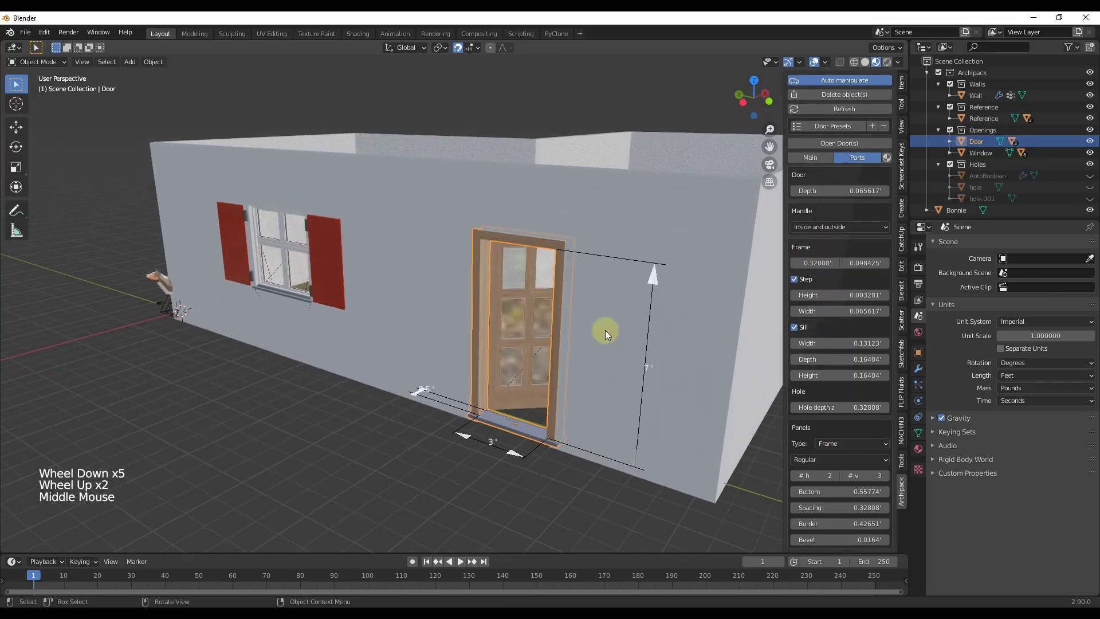
{"action": "left_click", "coordinate": [836, 476]}
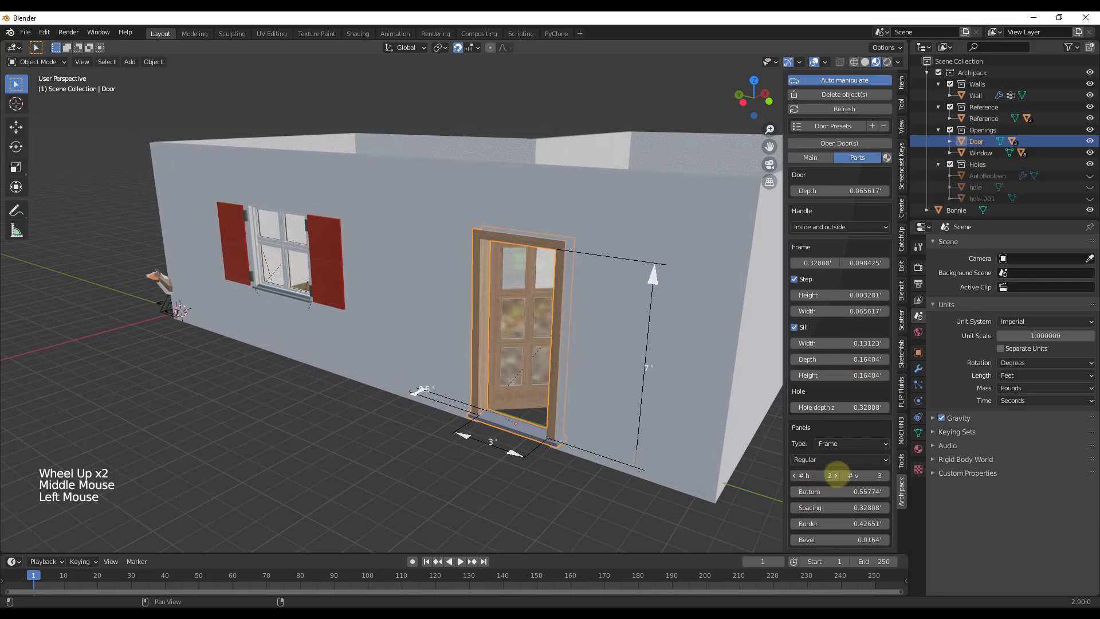
{"action": "left_click", "coordinate": [793, 476]}
Add an Archipack floor to the scene from the Boards 200x20 preset.
{"action": "scroll", "coordinate": [473, 311], "scroll_direction": "down", "scroll_amount": 3}
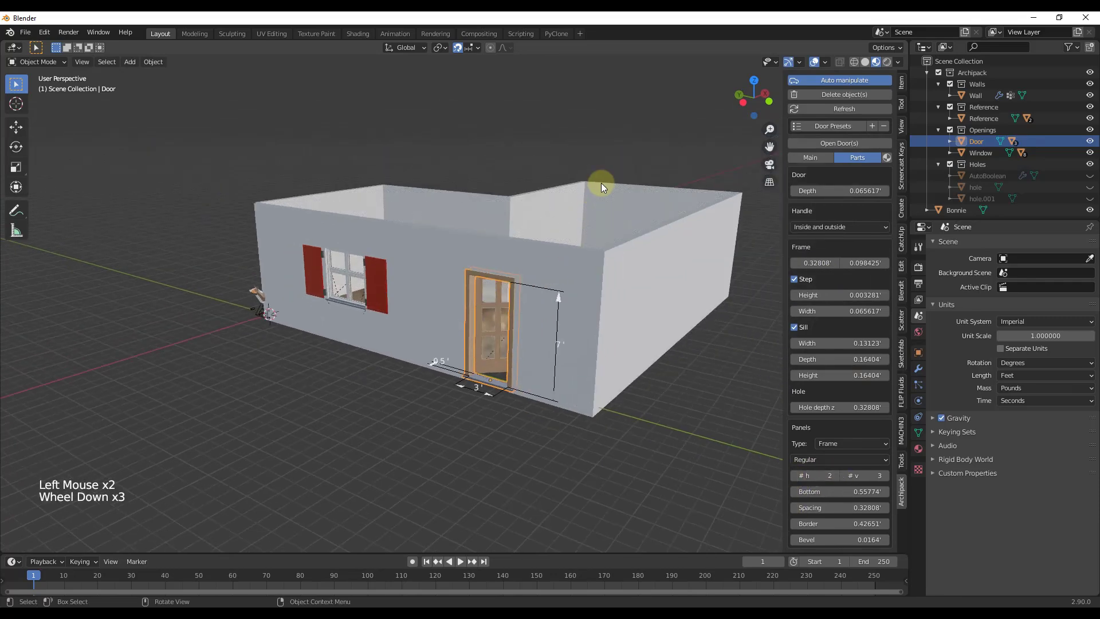
{"action": "middle_click_drag", "start_coordinate": [602, 183], "coordinate": [537, 255]}
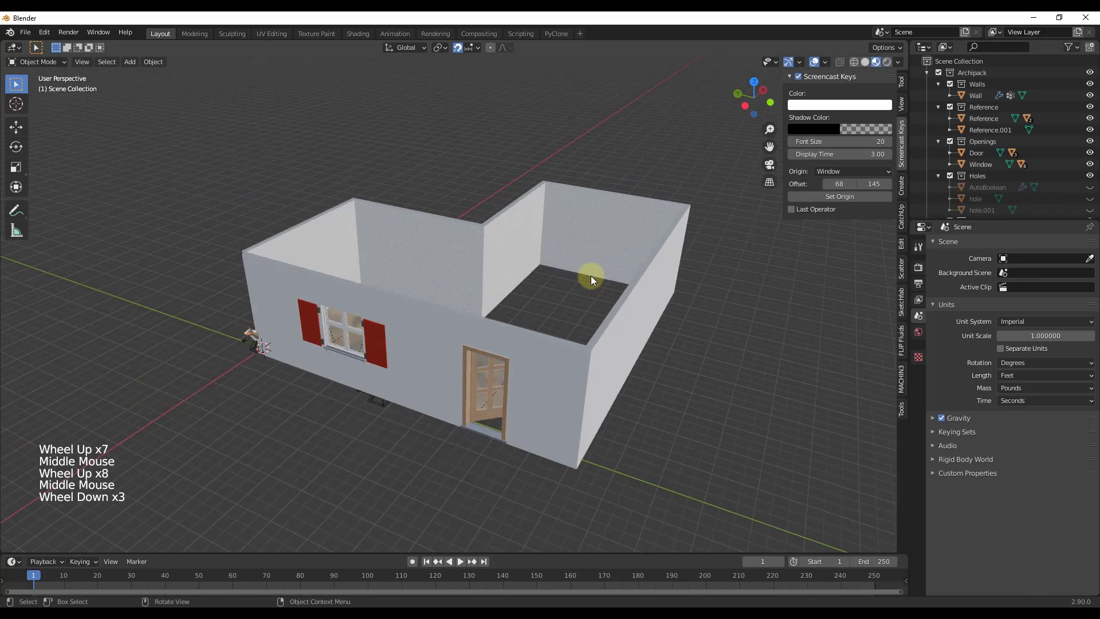
{"action": "key", "text": "shift+a"}
{"action": "mouse_move", "coordinate": [587, 276]}
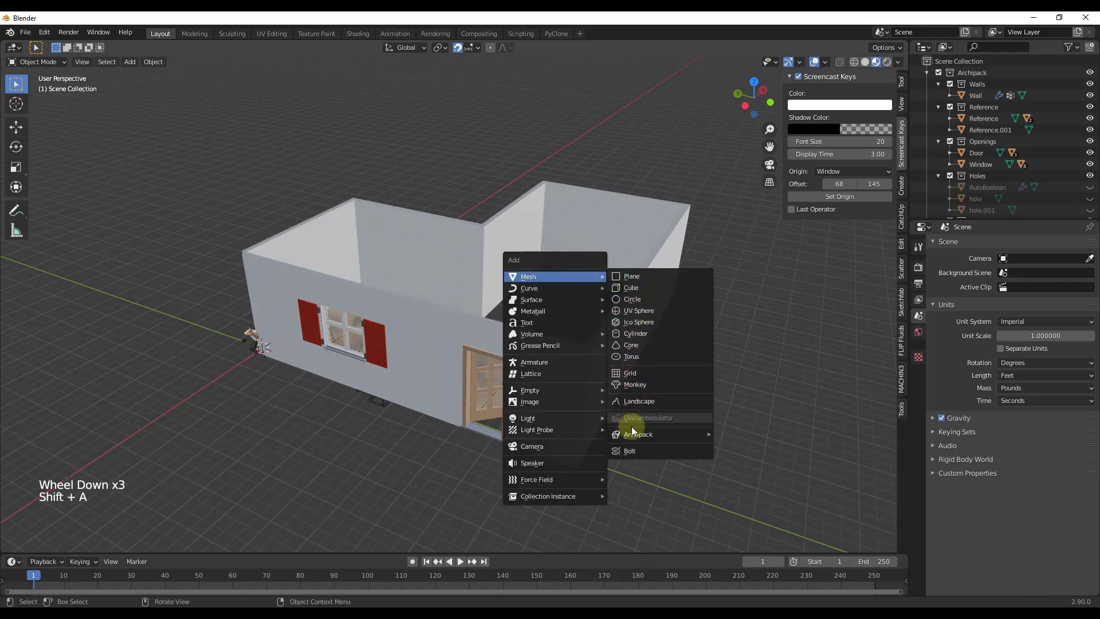
{"action": "mouse_move", "coordinate": [636, 434]}
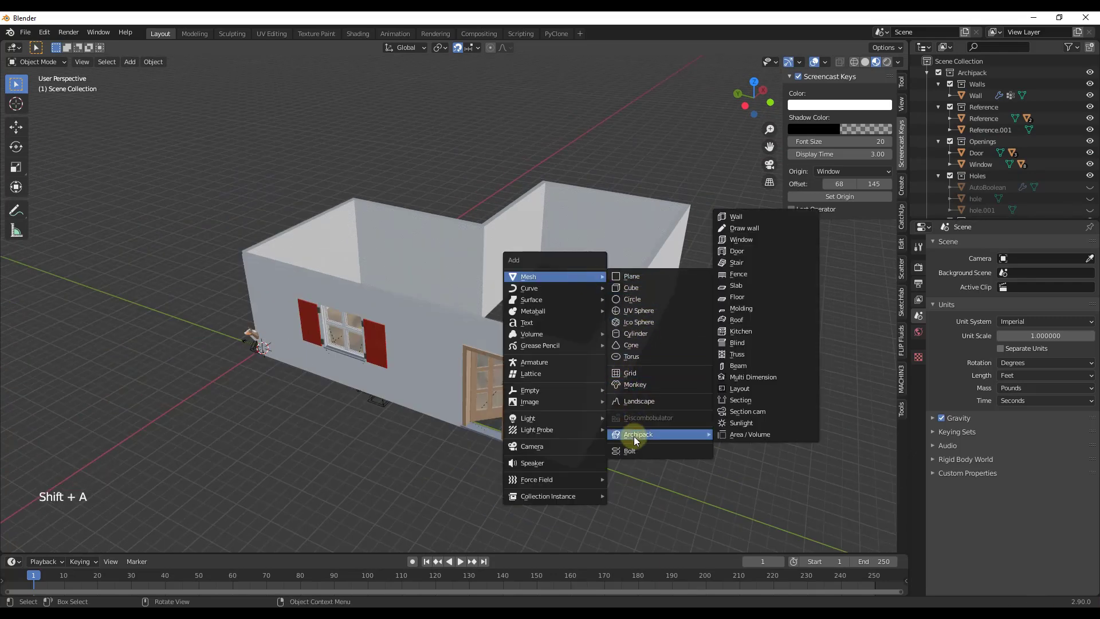
{"action": "left_click", "coordinate": [748, 295]}
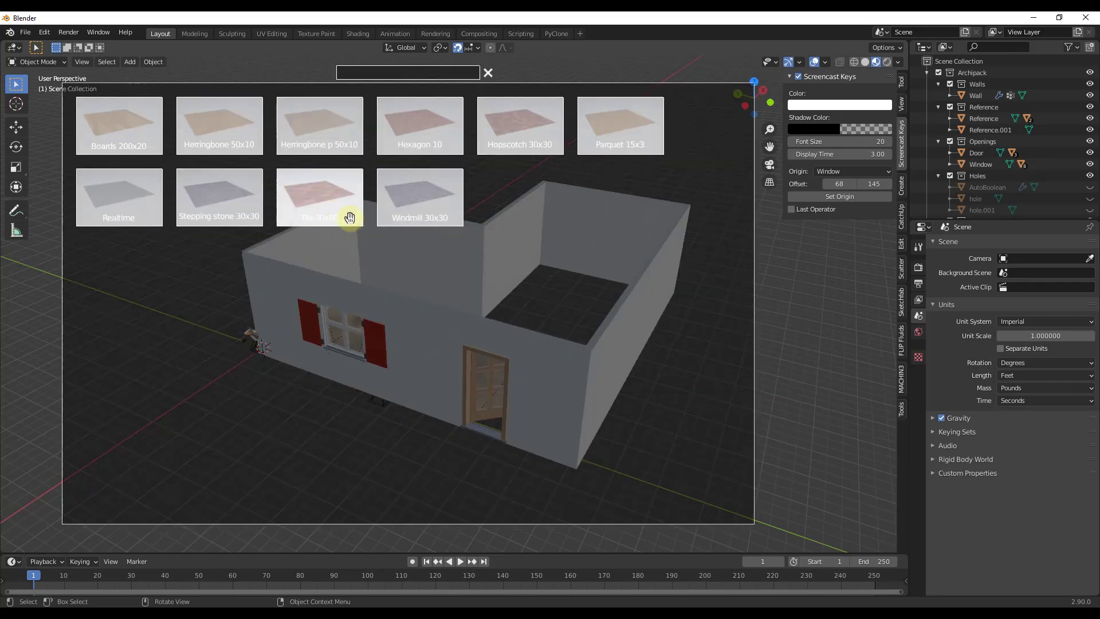
{"action": "left_click", "coordinate": [136, 129]}
Extend the floor by 2 ft along the X axis, making segments 2 and 4 each 15.12 ft long.
{"action": "middle_click_drag", "start_coordinate": [668, 246], "coordinate": [421, 283]}
{"action": "left_click_drag", "start_coordinate": [424, 267], "coordinate": [445, 300]}
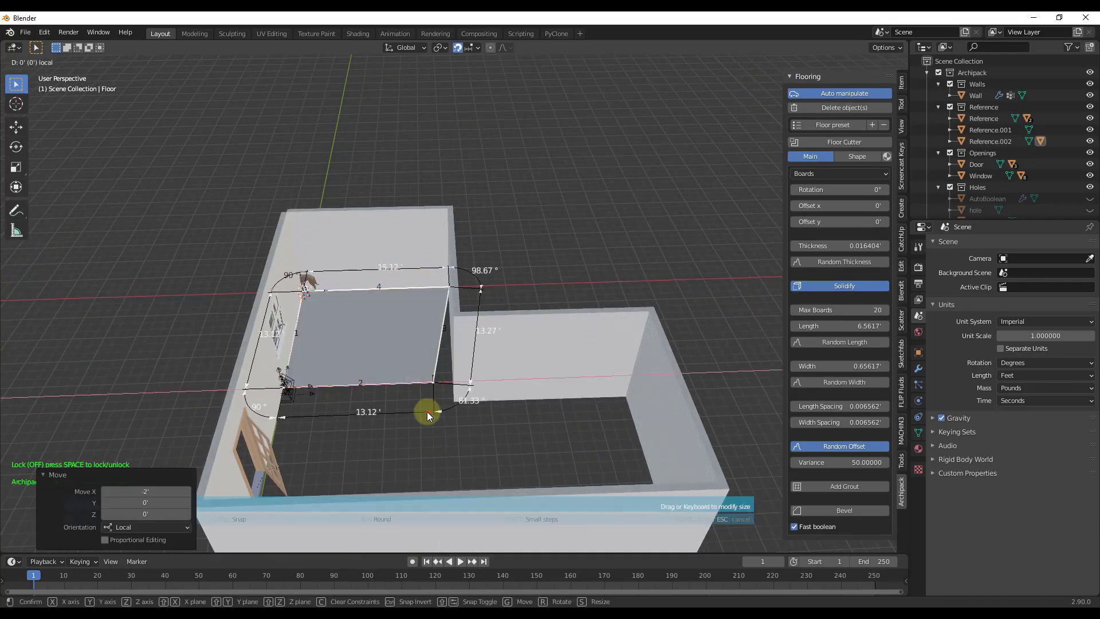
{"action": "left_click_drag", "start_coordinate": [428, 411], "coordinate": [448, 410]}
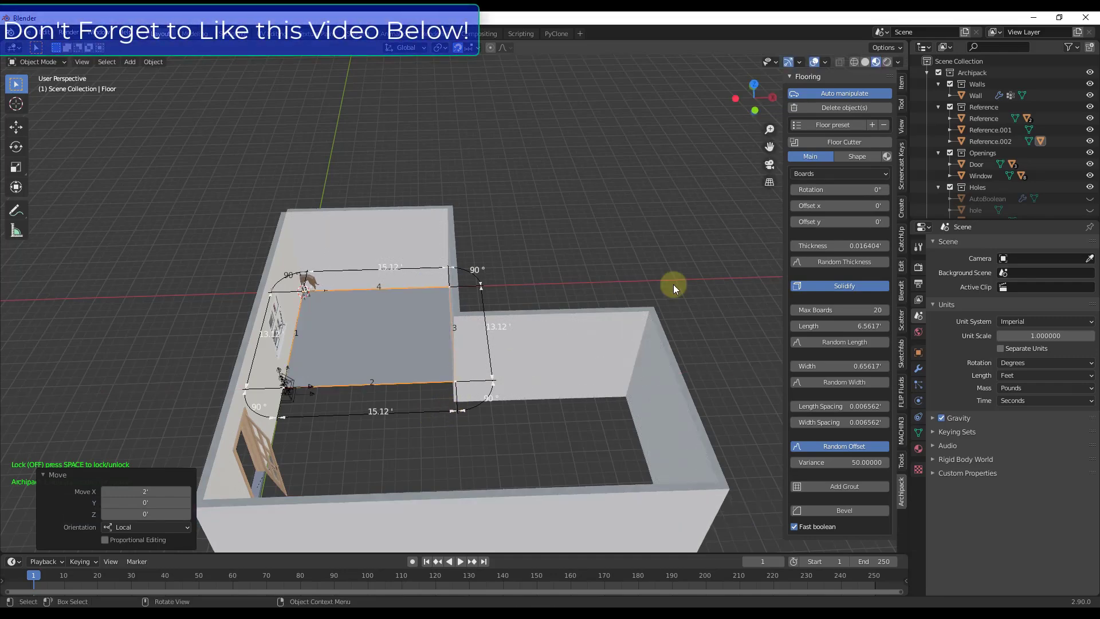
Insert an extra segment at segment 3 of the floor's shape.
{"action": "left_click", "coordinate": [850, 156]}
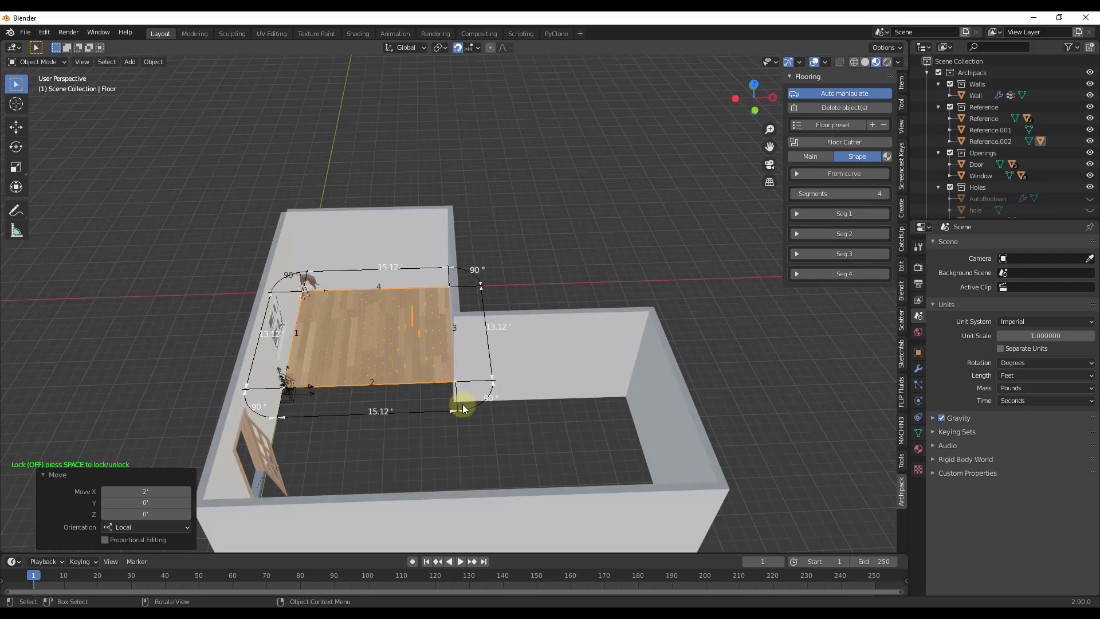
{"action": "left_click", "coordinate": [796, 255]}
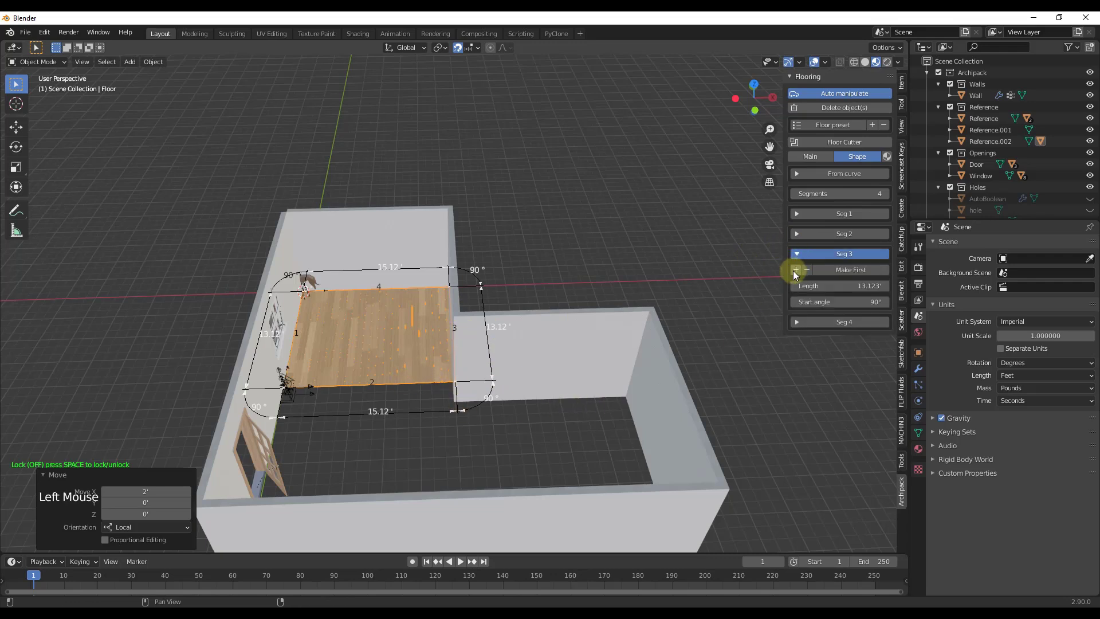
{"action": "left_click", "coordinate": [796, 270]}
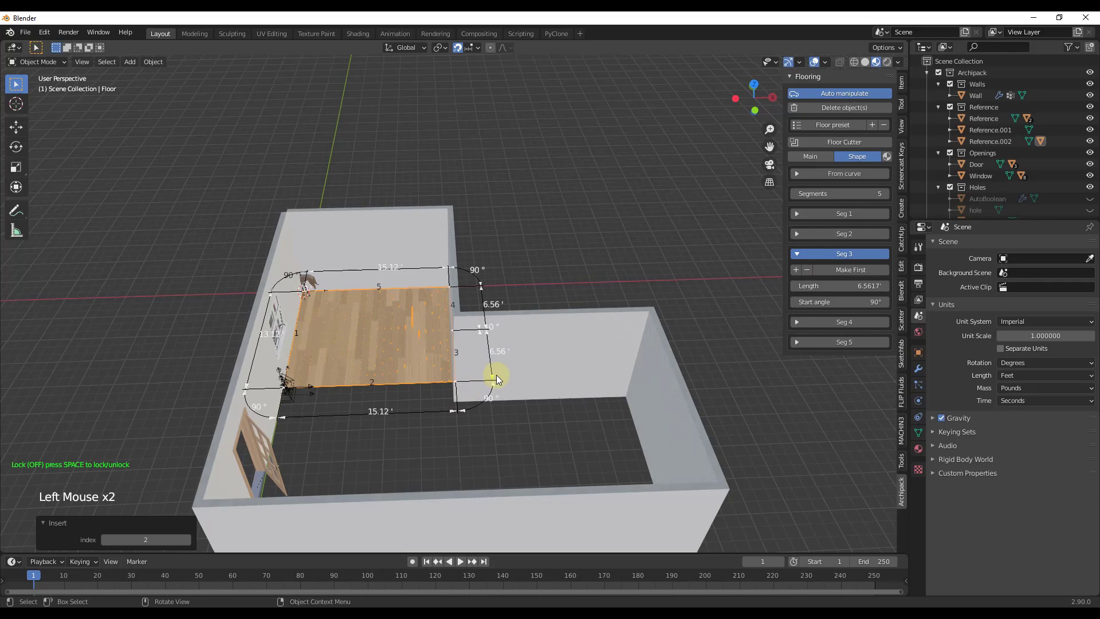
Move the floor's corners at both ends of segment 3 toward the L-shaped room, making segment 3 about 11.96 ft and segment 4 about 15.89 ft long.
{"action": "left_click_drag", "start_coordinate": [494, 379], "coordinate": [487, 425]}
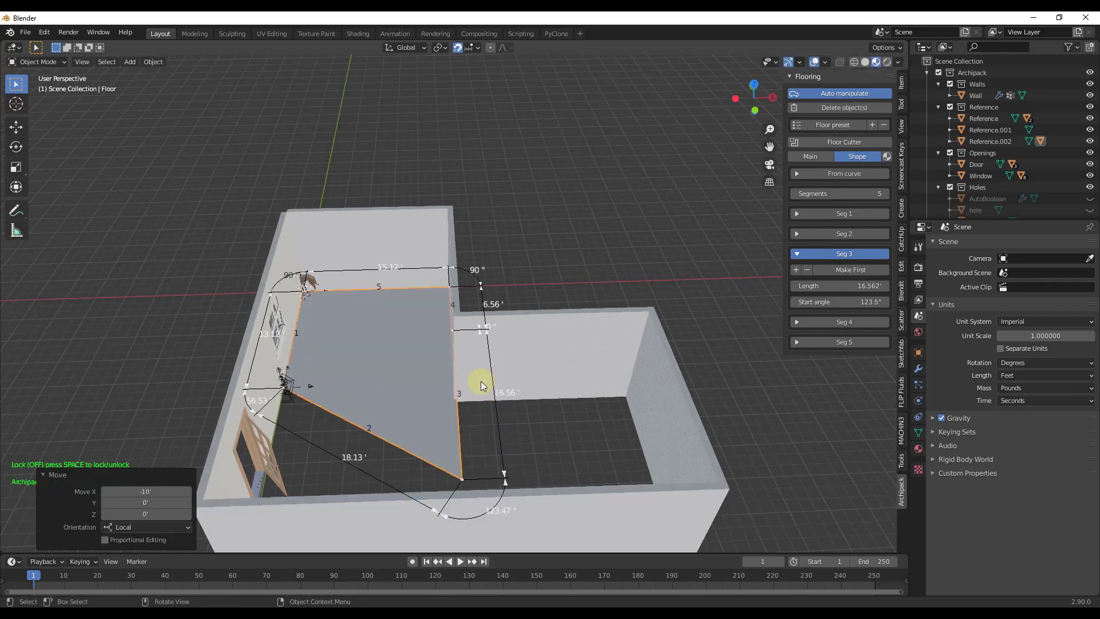
{"action": "scroll", "coordinate": [497, 338], "scroll_direction": "up", "scroll_amount": 2}
{"action": "left_click_drag", "start_coordinate": [483, 324], "coordinate": [537, 435]}
{"action": "scroll", "coordinate": [497, 338], "scroll_direction": "up", "scroll_amount": 1}
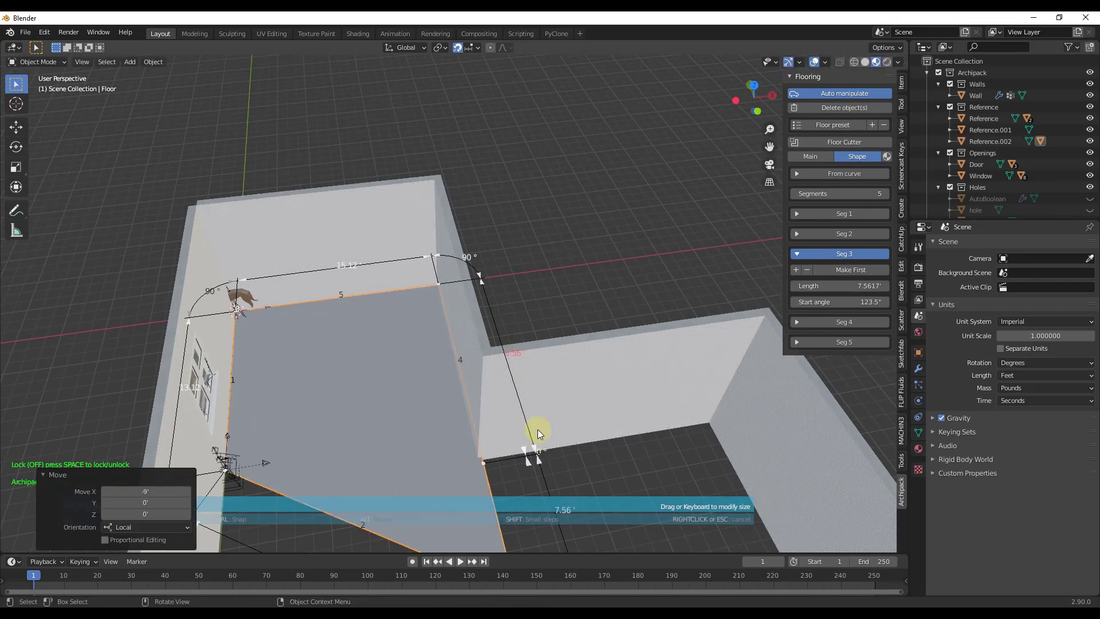
{"action": "scroll", "coordinate": [540, 428], "scroll_direction": "down", "scroll_amount": 4}
{"action": "scroll", "coordinate": [550, 476], "scroll_direction": "up", "scroll_amount": 2}
{"action": "left_click_drag", "start_coordinate": [561, 490], "coordinate": [498, 434]}
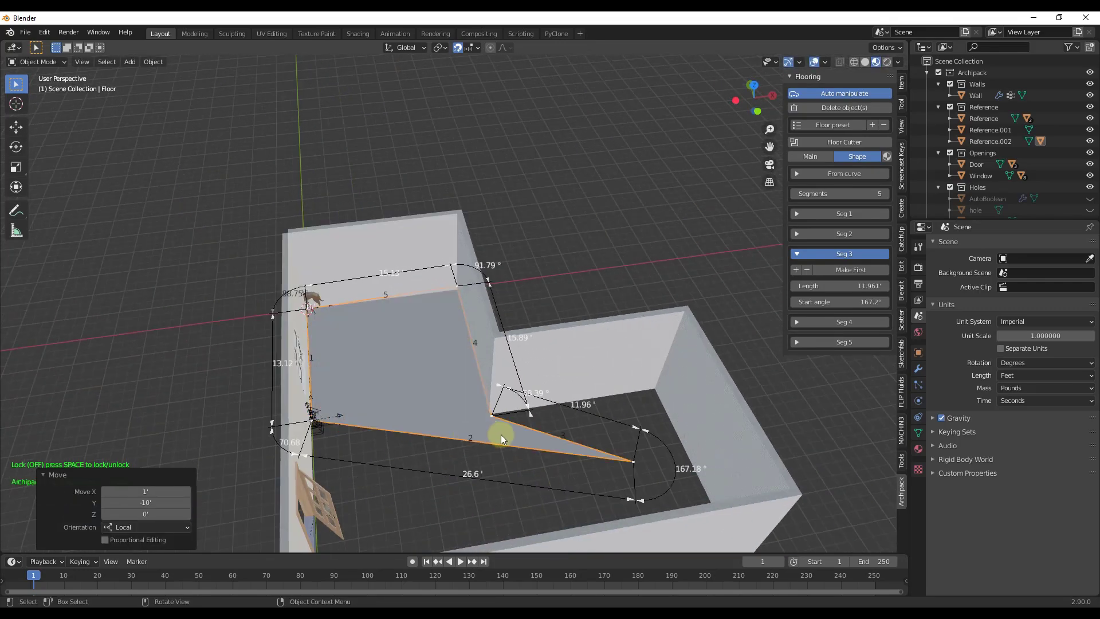
Insert an extra segment at floor segment 2 and move the surrounding corners toward the L-shaped room, making segment 4 about 15.23 ft long.
{"action": "left_click", "coordinate": [796, 234]}
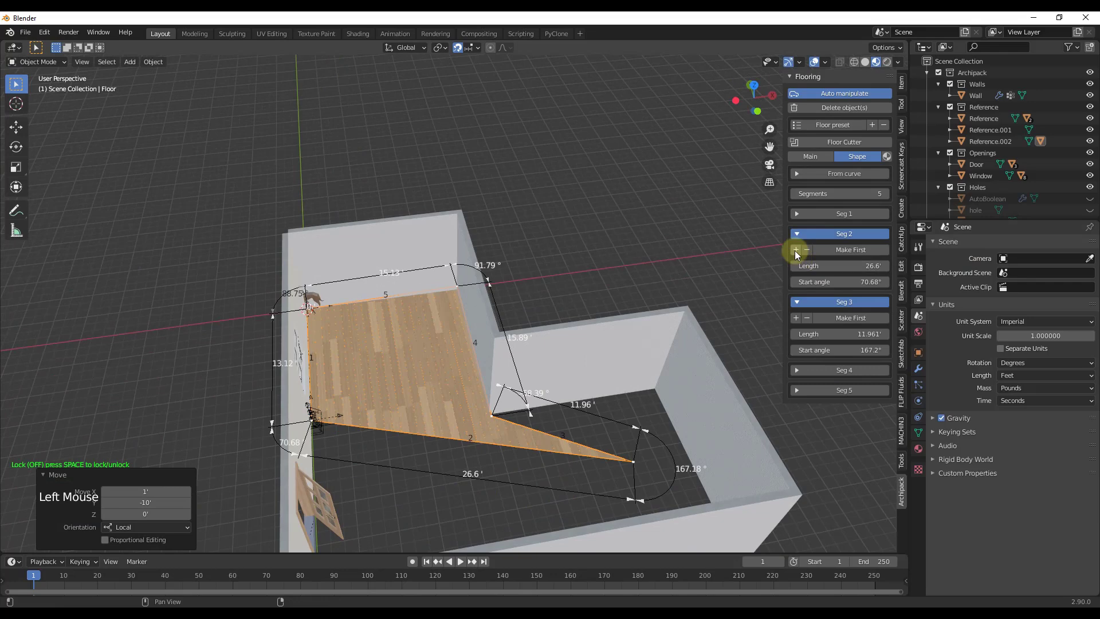
{"action": "left_click", "coordinate": [796, 249]}
{"action": "left_click", "coordinate": [634, 463]}
{"action": "left_click_drag", "start_coordinate": [467, 442], "coordinate": [484, 525]}
{"action": "left_click_drag", "start_coordinate": [633, 463], "coordinate": [641, 385]}
{"action": "scroll", "coordinate": [610, 376], "scroll_direction": "down", "scroll_amount": 2}
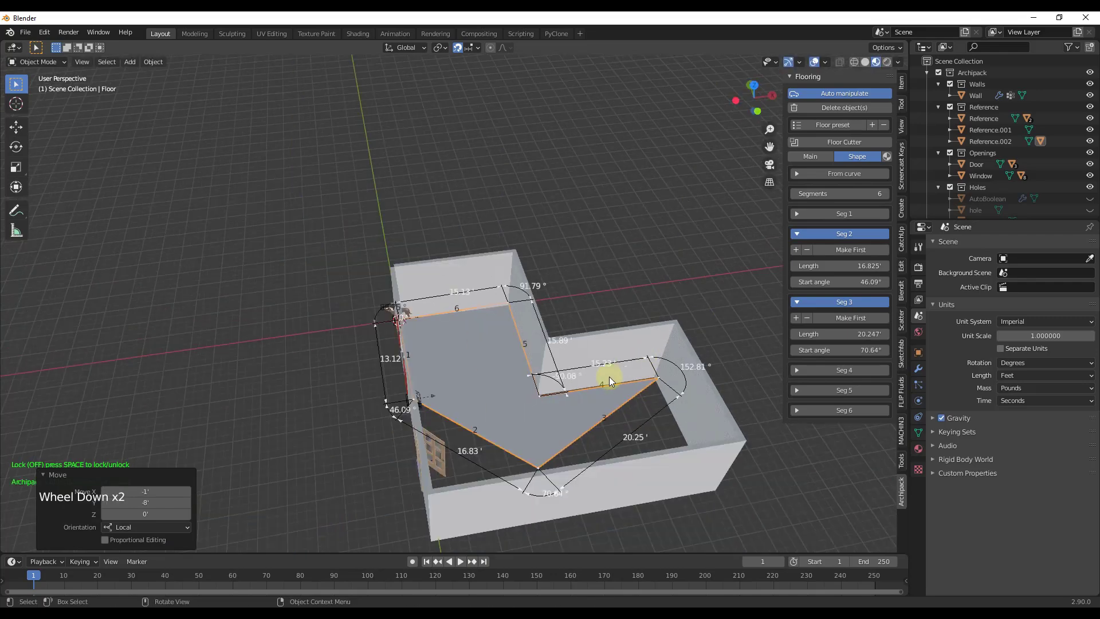
Move the floor corner between segments 2 and 3 to the far outer wall corner, making segment 3 about 14.88 ft long.
{"action": "middle_click_drag", "start_coordinate": [610, 376], "coordinate": [671, 552]}
{"action": "left_click_drag", "start_coordinate": [548, 482], "coordinate": [726, 430]}
{"action": "scroll", "coordinate": [673, 409], "scroll_direction": "down", "scroll_amount": 1}
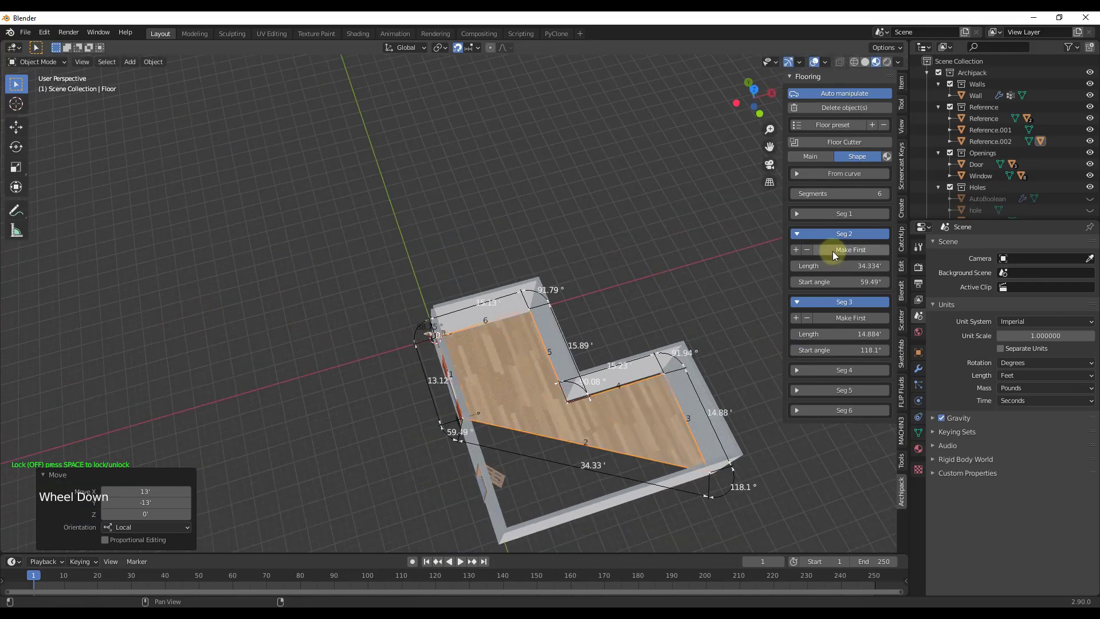
Split floor segment 2 again and move the new corner to the wall corner beside the door, making segment 3 about 30.16 ft long.
{"action": "left_click", "coordinate": [797, 250]}
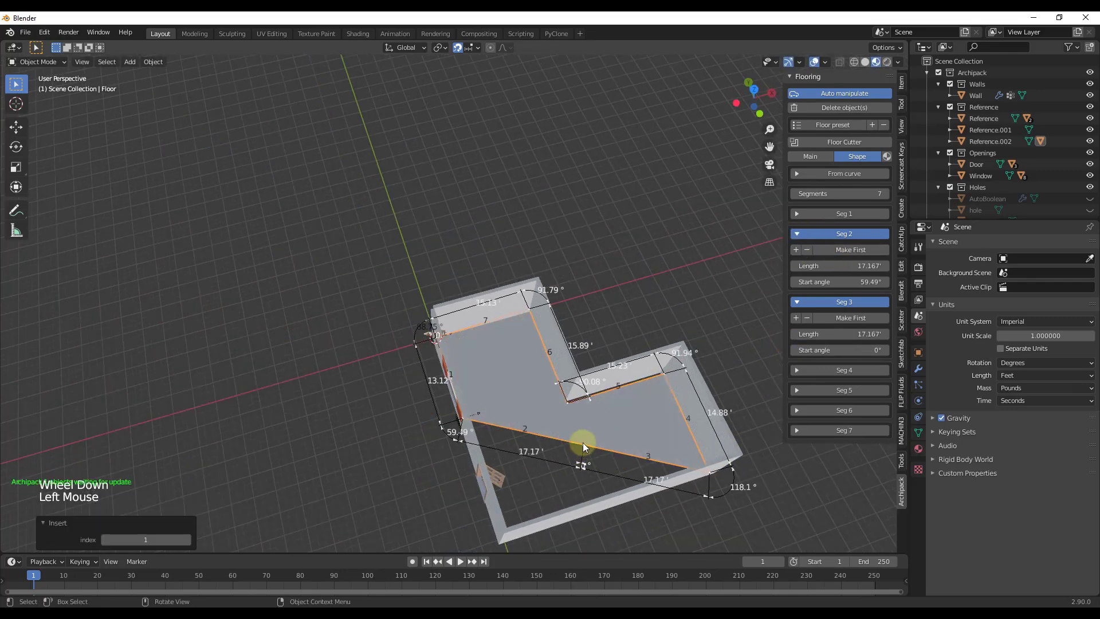
{"action": "left_click_drag", "start_coordinate": [583, 442], "coordinate": [498, 533]}
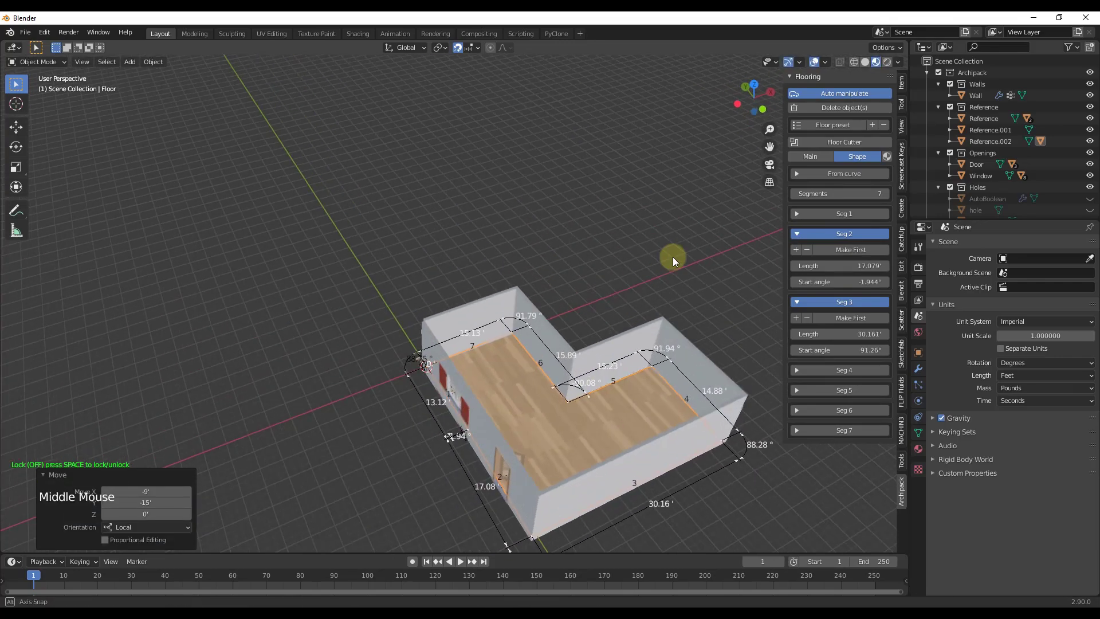
Examine how the floor's edges and corners meet the inner walls from several angles.
{"action": "scroll", "coordinate": [573, 378], "scroll_direction": "up", "scroll_amount": 4}
{"action": "scroll", "coordinate": [613, 378], "scroll_direction": "down", "scroll_amount": 3}
{"action": "middle_click_drag", "start_coordinate": [590, 390], "coordinate": [635, 388]}
{"action": "scroll", "coordinate": [549, 366], "scroll_direction": "up", "scroll_amount": 4}
{"action": "scroll", "coordinate": [479, 350], "scroll_direction": "up", "scroll_amount": 2}
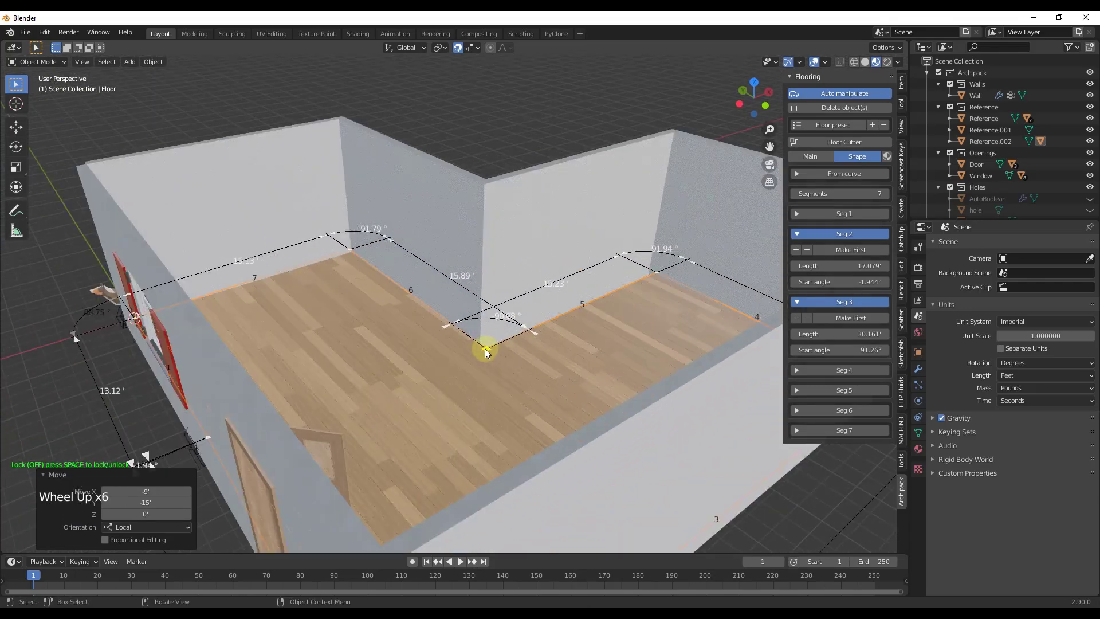
{"action": "scroll", "coordinate": [486, 350], "scroll_direction": "down", "scroll_amount": 6}
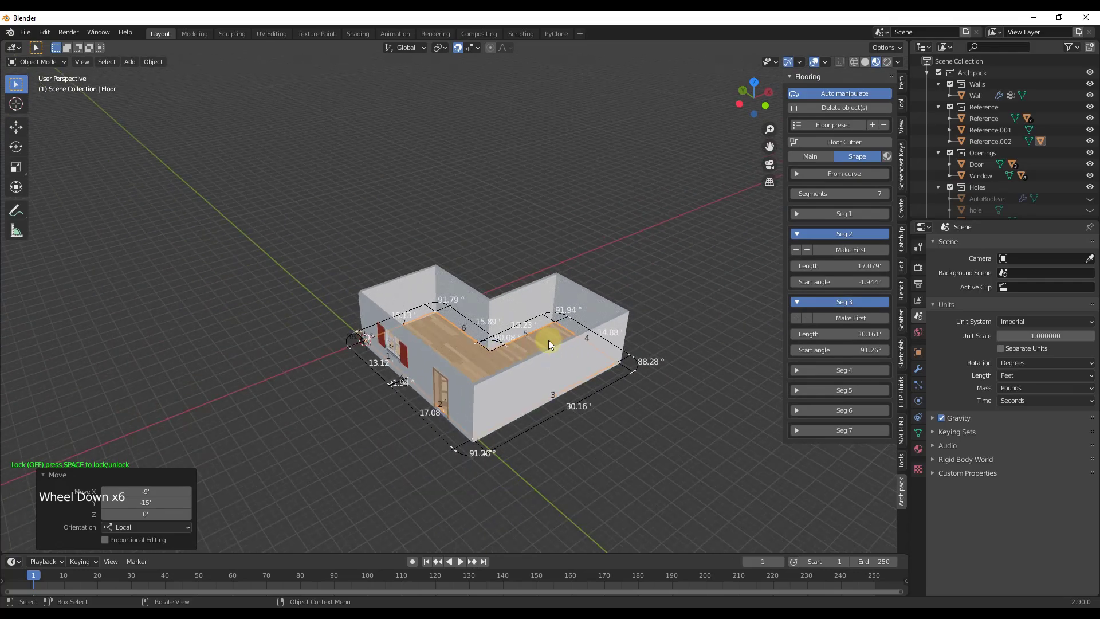
{"action": "middle_click_drag", "start_coordinate": [557, 347], "coordinate": [524, 517]}
{"action": "scroll", "coordinate": [570, 324], "scroll_direction": "up", "scroll_amount": 2}
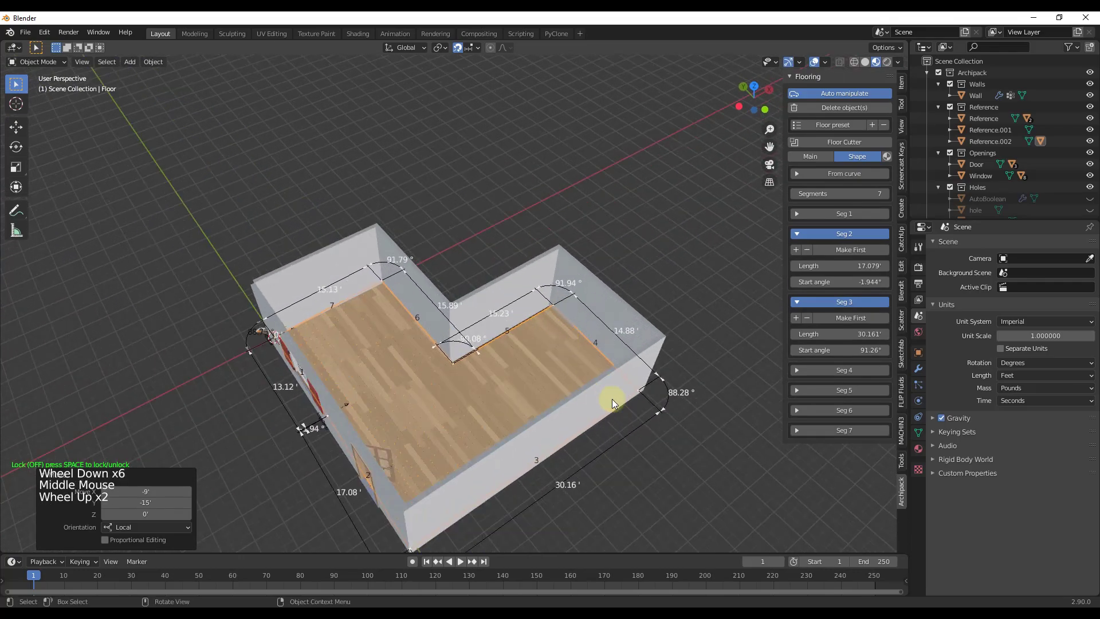
{"action": "scroll", "coordinate": [613, 387], "scroll_direction": "up", "scroll_amount": 2}
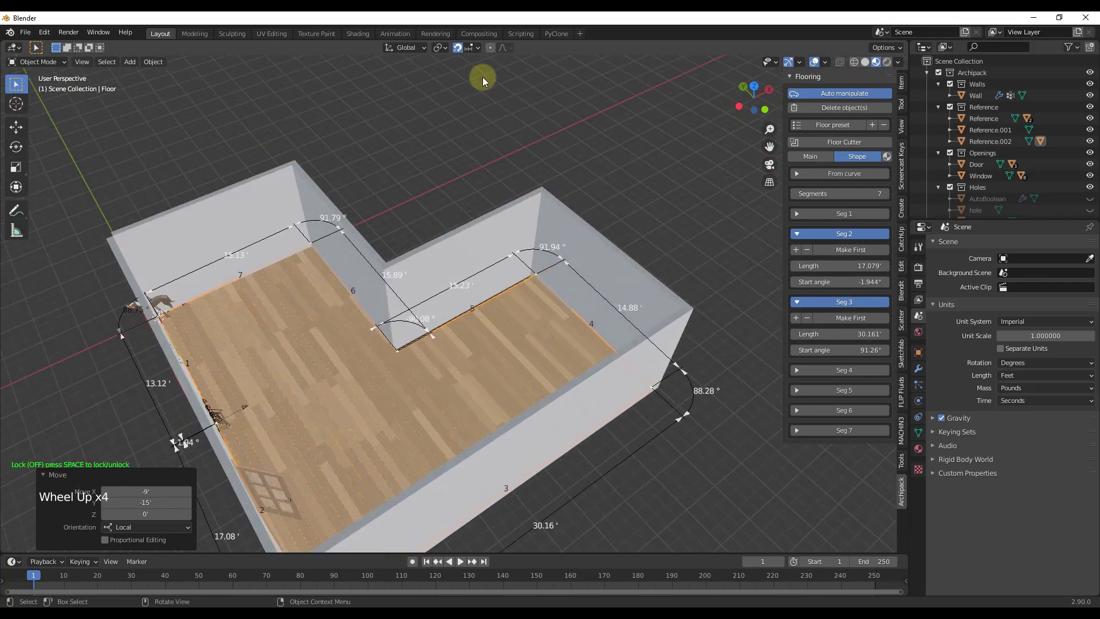
Set snapping to Vertex and adjust the floor corners at both ends of segment 4, making it about 15 ft and segment 3 about 30.31 ft.
{"action": "left_click", "coordinate": [470, 47]}
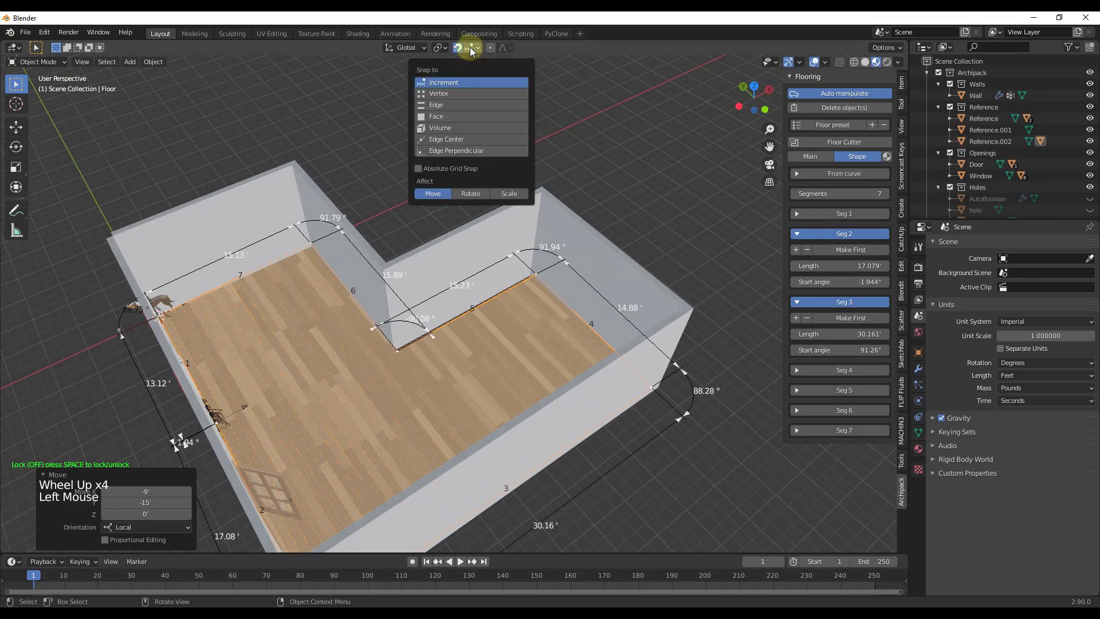
{"action": "left_click", "coordinate": [447, 94]}
{"action": "left_click_drag", "start_coordinate": [530, 275], "coordinate": [526, 280]}
{"action": "middle_click_drag", "start_coordinate": [486, 330], "coordinate": [550, 298]}
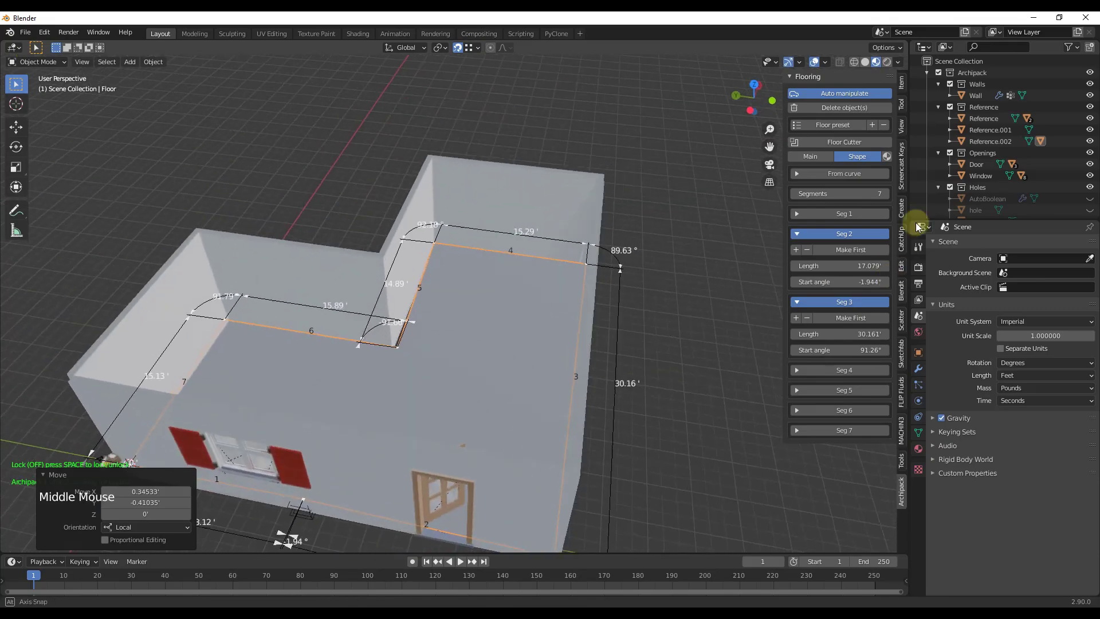
{"action": "scroll", "coordinate": [599, 290], "scroll_direction": "up", "scroll_amount": 6}
{"action": "left_click_drag", "start_coordinate": [587, 263], "coordinate": [579, 260]}
{"action": "scroll", "coordinate": [579, 260], "scroll_direction": "down", "scroll_amount": 8}
{"action": "middle_click_drag", "start_coordinate": [552, 252], "coordinate": [583, 345]}
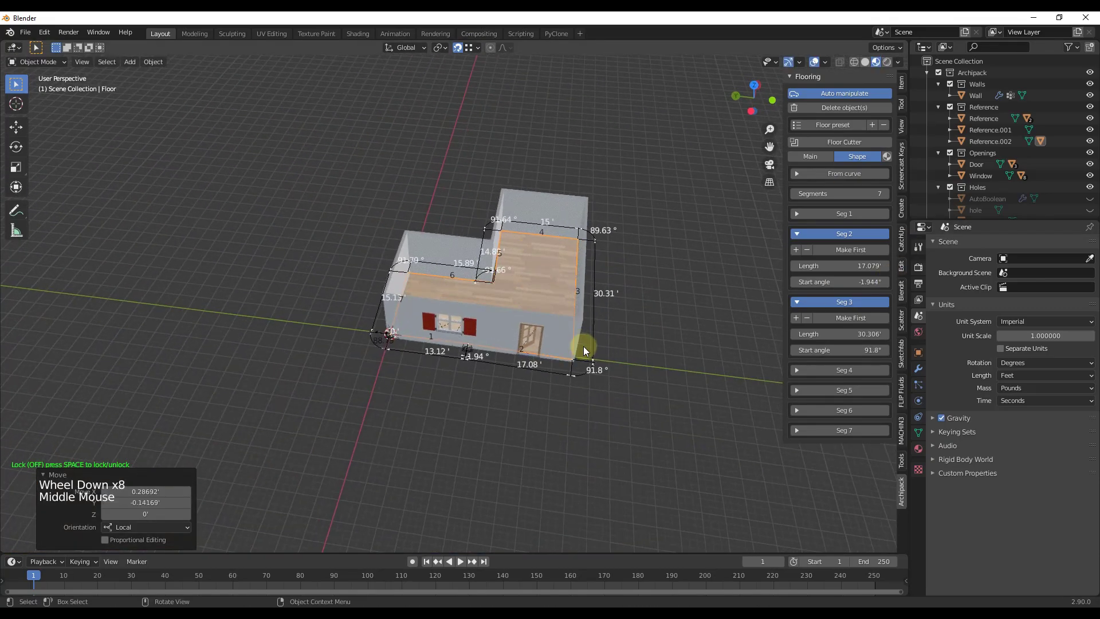
Adjust the floor's inner corner between segments 5 and 6 to meet the wall's inside corner.
{"action": "scroll", "coordinate": [458, 260], "scroll_direction": "up", "scroll_amount": 4}
{"action": "middle_click_drag", "start_coordinate": [457, 260], "coordinate": [491, 258]}
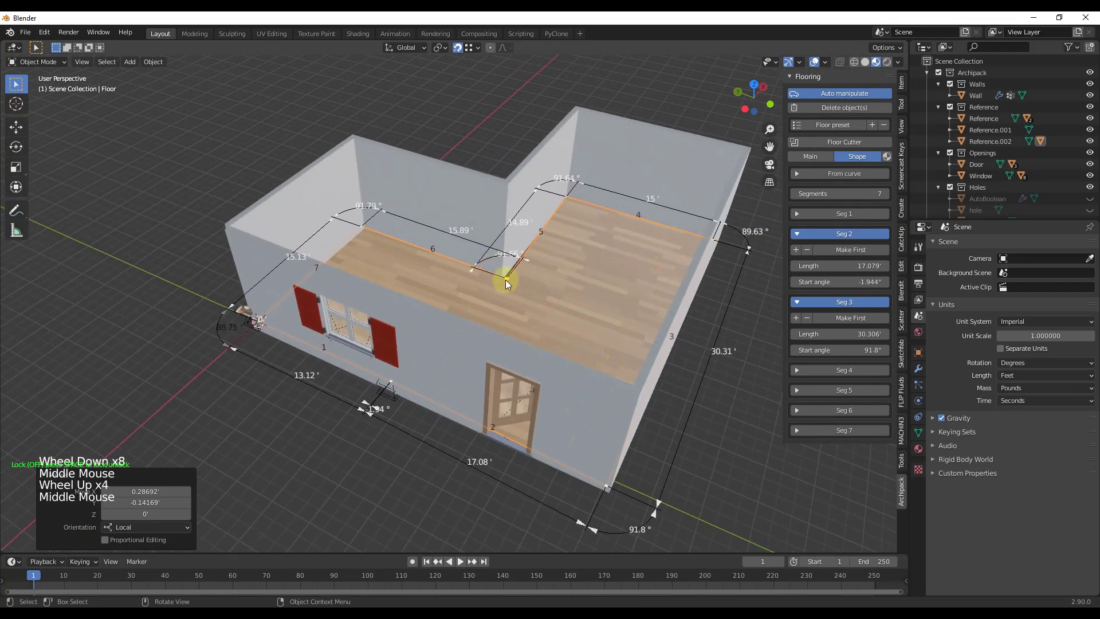
{"action": "left_click_drag", "start_coordinate": [504, 277], "coordinate": [503, 270]}
Add an Archipack roof to the scene from the Braas 1 preset.
{"action": "scroll", "coordinate": [630, 280], "scroll_direction": "down", "scroll_amount": 2}
{"action": "scroll", "coordinate": [449, 290], "scroll_direction": "up", "scroll_amount": 1}
{"action": "middle_click_drag", "start_coordinate": [449, 290], "coordinate": [590, 309]}
{"action": "scroll", "coordinate": [579, 354], "scroll_direction": "up", "scroll_amount": 2}
{"action": "key", "text": "shift+a"}
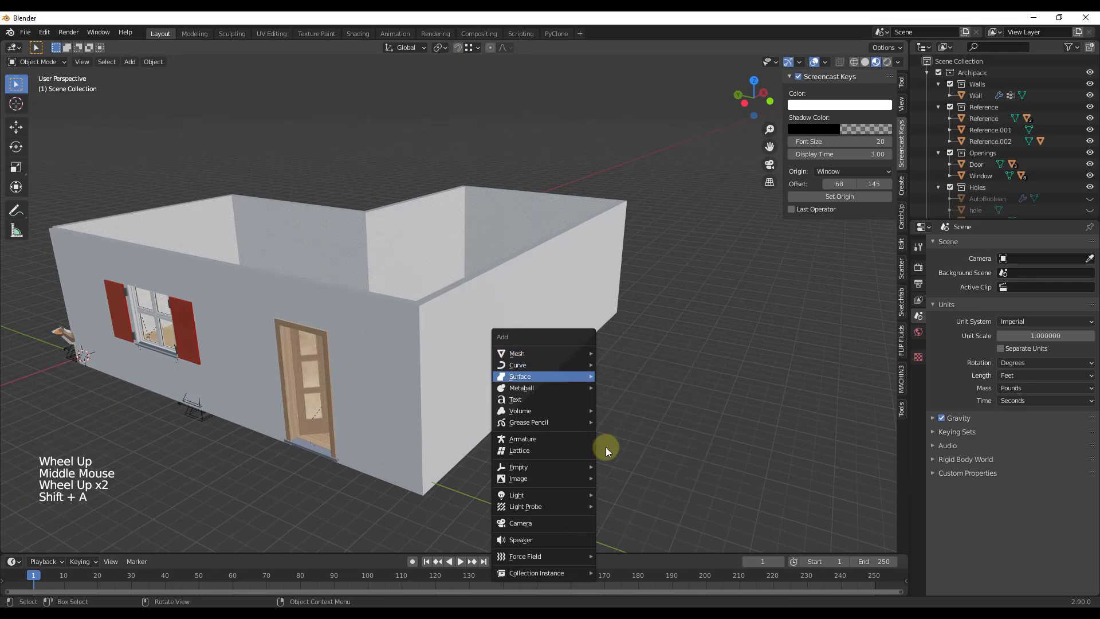
{"action": "mouse_move", "coordinate": [555, 351]}
{"action": "mouse_move", "coordinate": [624, 511]}
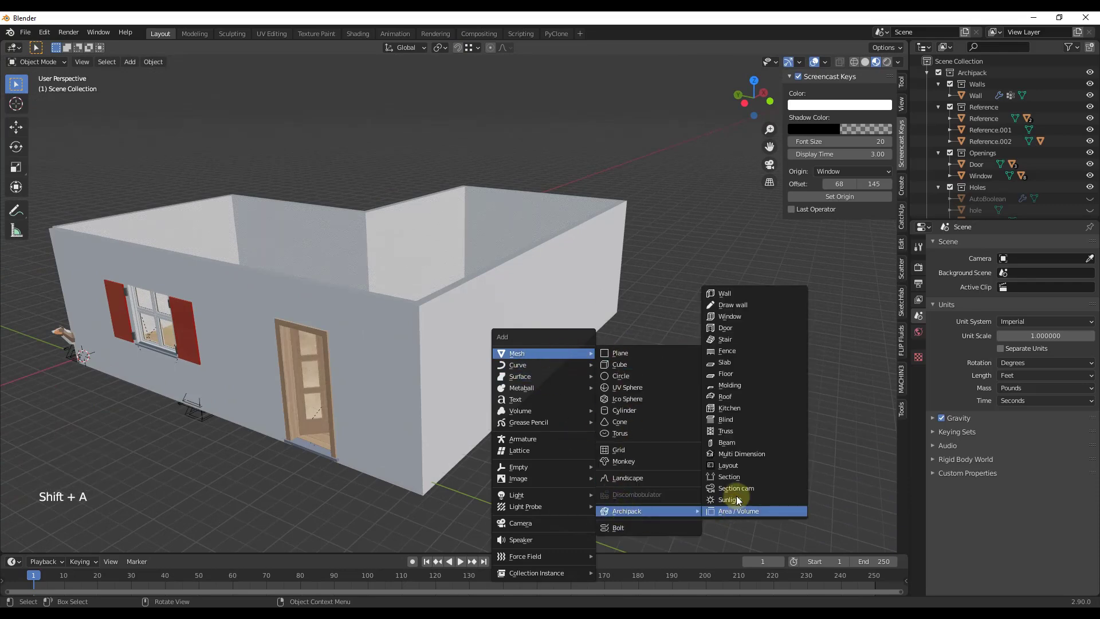
{"action": "left_click", "coordinate": [731, 396]}
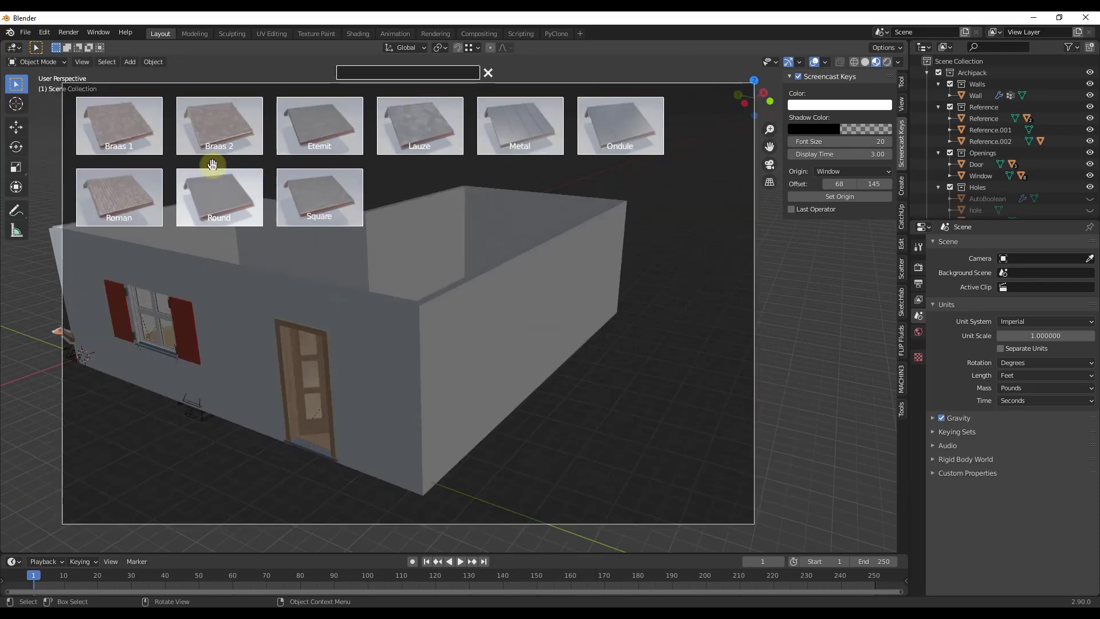
{"action": "left_click", "coordinate": [111, 115]}
{"action": "scroll", "coordinate": [419, 271], "scroll_direction": "down", "scroll_amount": 3}
{"action": "scroll", "coordinate": [261, 226], "scroll_direction": "up", "scroll_amount": 2}
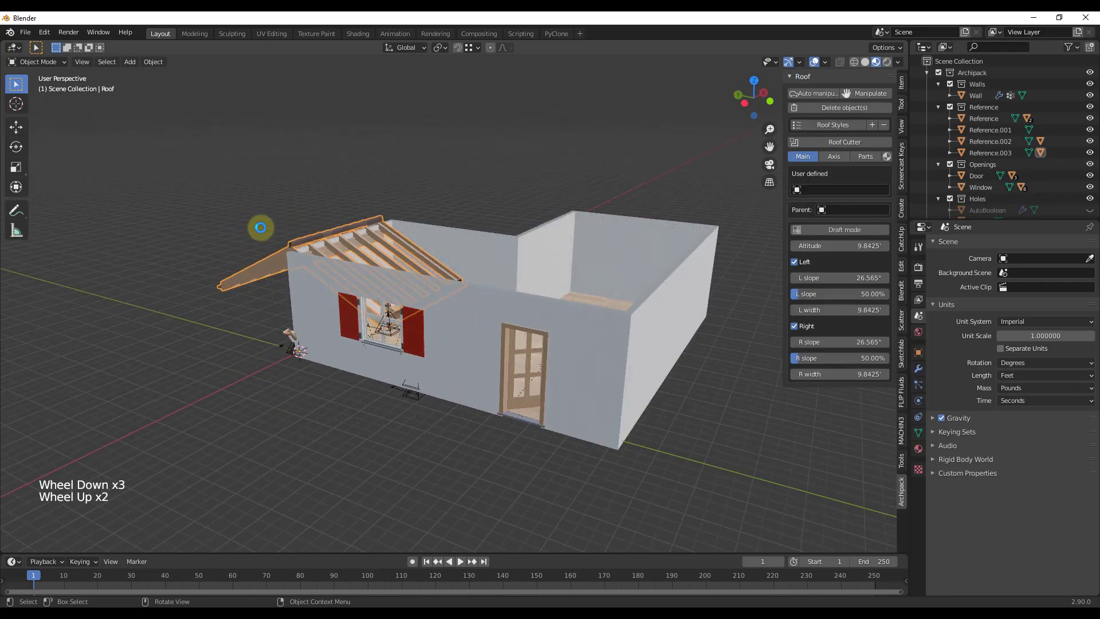
Raise the roof about 5.5 ft along the Z axis.
{"action": "middle_click_drag", "start_coordinate": [346, 228], "coordinate": [627, 232]}
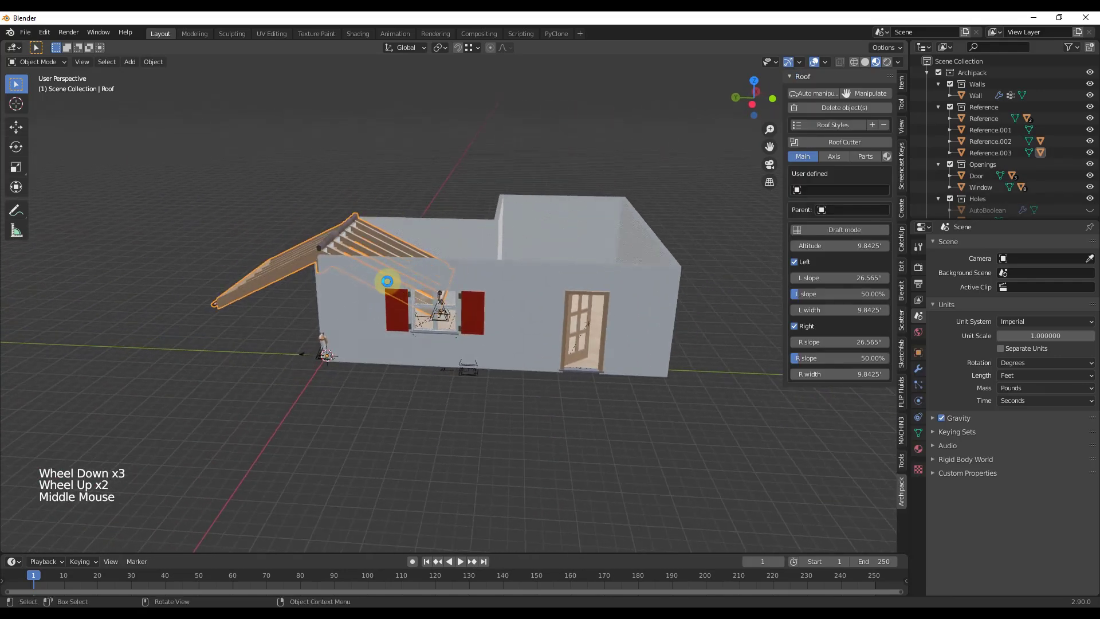
{"action": "key", "text": "g"}
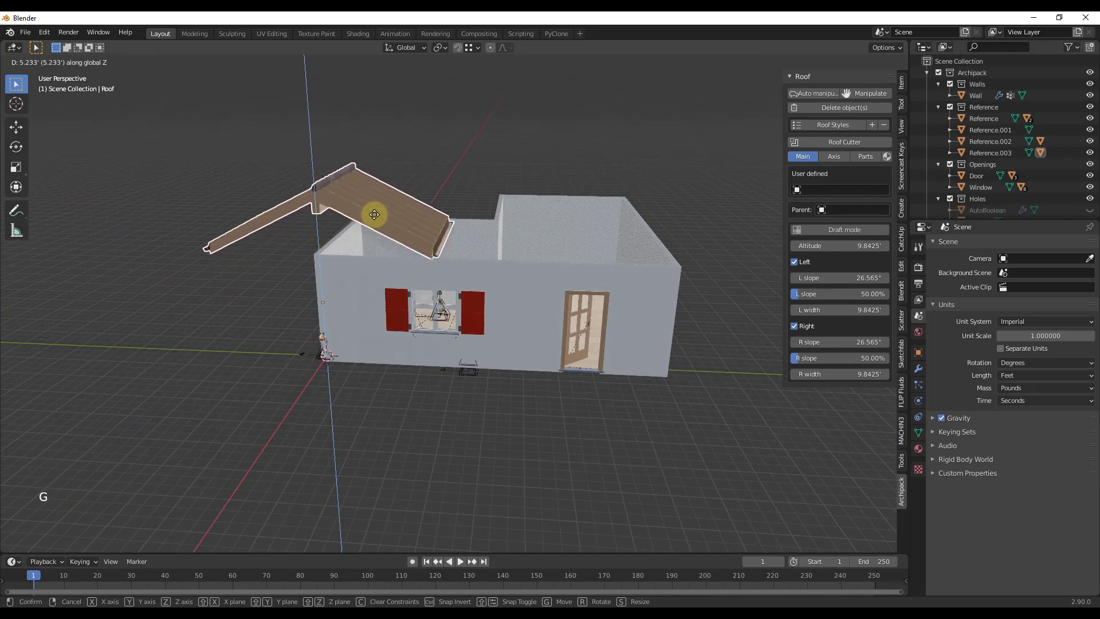
{"action": "left_click", "coordinate": [373, 212]}
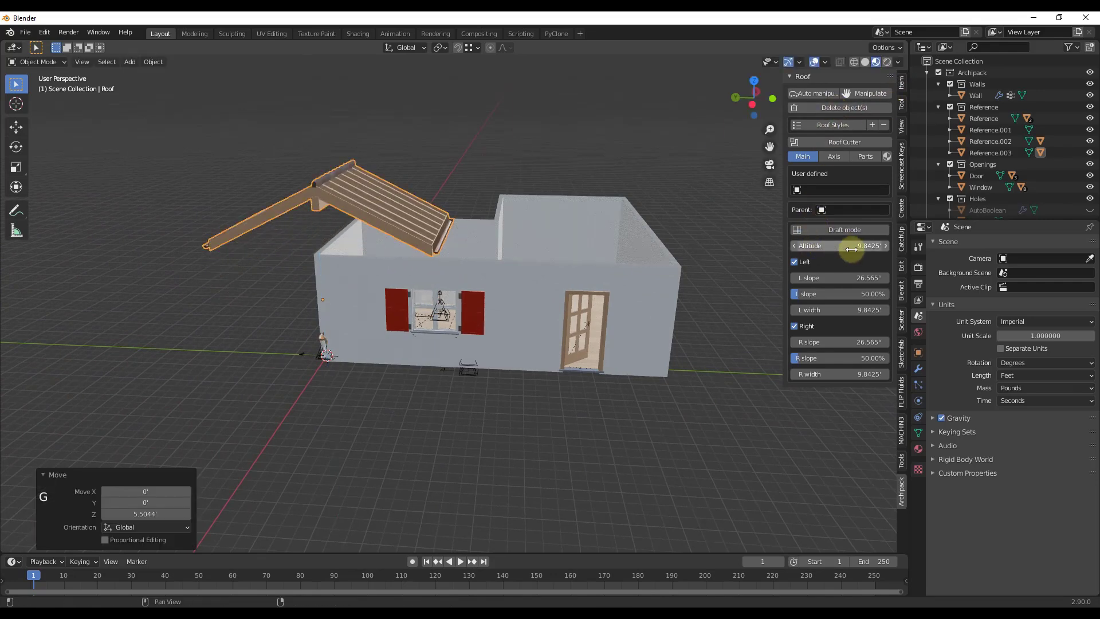
Set the roof axis segment 1 to an angle of 90° and a length of 23.123 ft.
{"action": "left_click", "coordinate": [835, 157]}
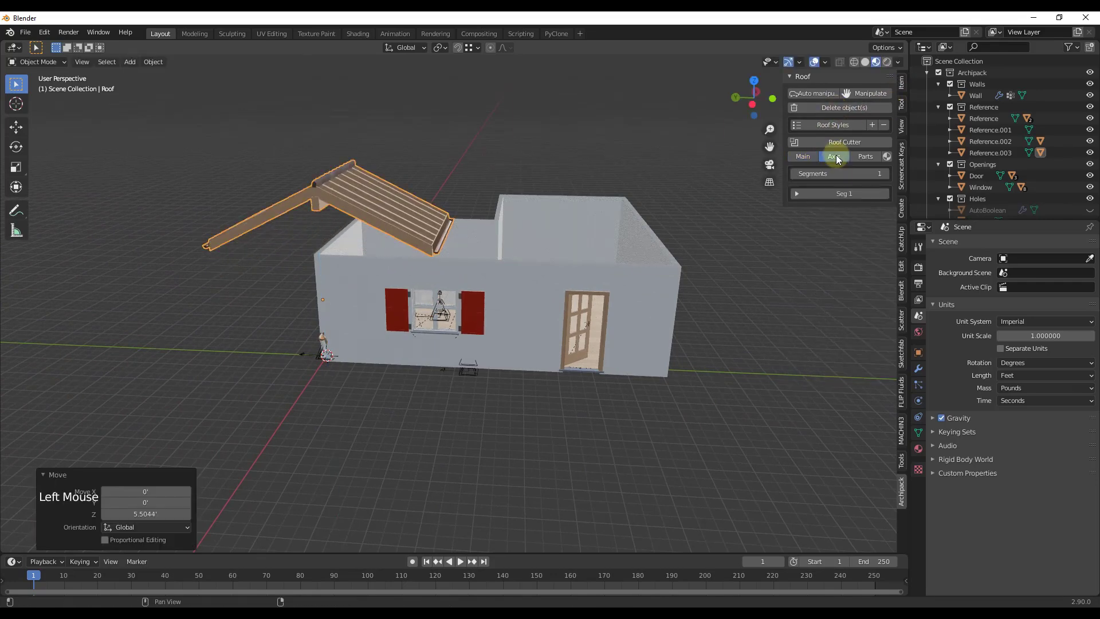
{"action": "left_click", "coordinate": [825, 196]}
{"action": "double_click", "coordinate": [836, 226]}
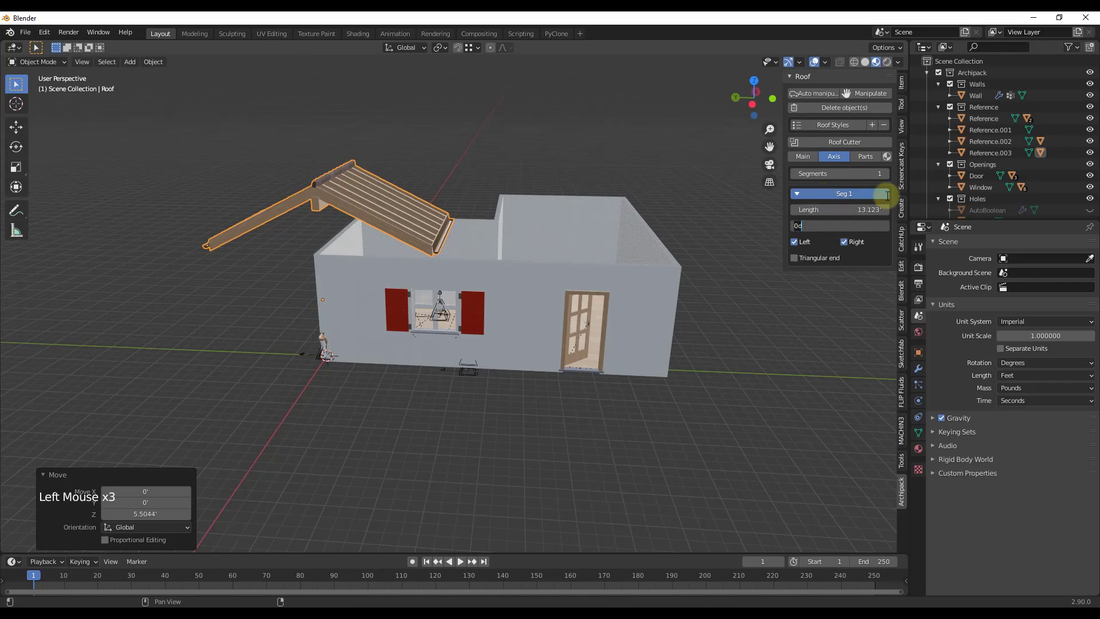
{"action": "type", "text": "90"}
{"action": "key", "text": "Return"}
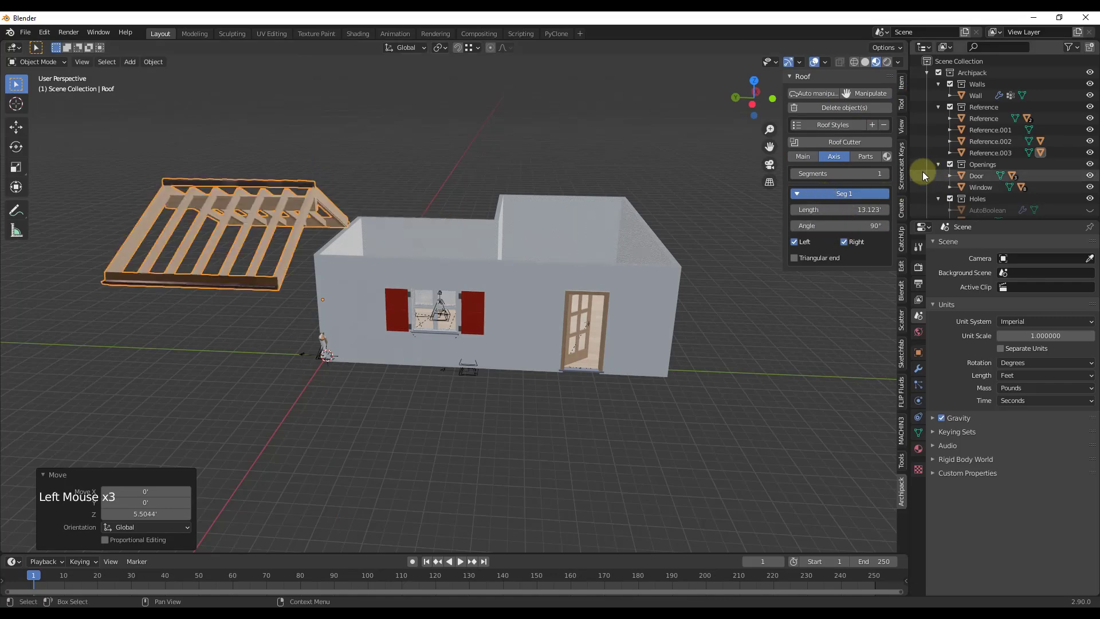
{"action": "left_click_drag", "start_coordinate": [842, 208], "coordinate": [913, 208]}
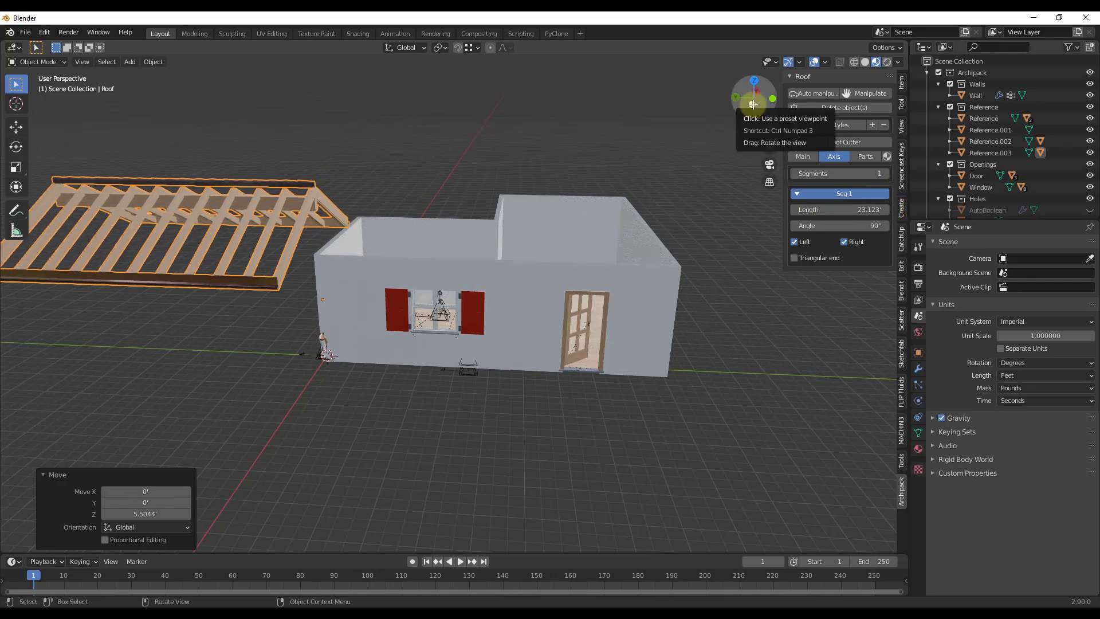
Turn on Auto manipulate for the roof to show its size handles.
{"action": "left_click", "coordinate": [827, 92]}
{"action": "scroll", "coordinate": [425, 256], "scroll_direction": "down", "scroll_amount": 2}
{"action": "scroll", "coordinate": [343, 279], "scroll_direction": "up", "scroll_amount": 2}
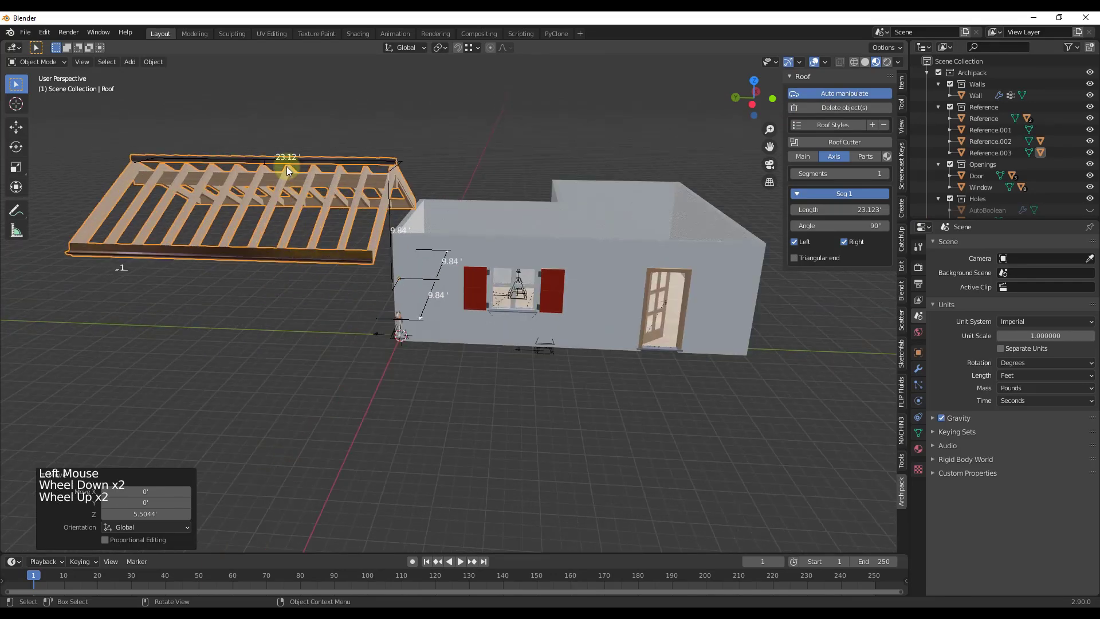
{"action": "middle_click_drag", "start_coordinate": [301, 159], "coordinate": [397, 280]}
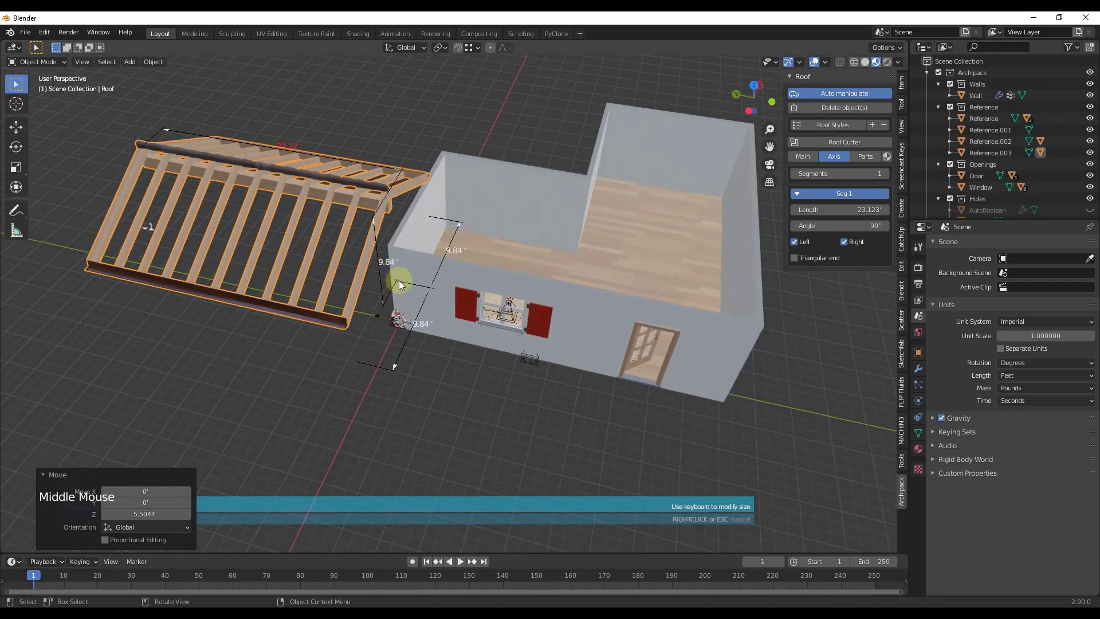
In top view, move the roof over the house's long wing and lengthen its axis segment to 31.123 ft.
{"action": "left_click", "coordinate": [749, 86]}
{"action": "key", "text": "g"}
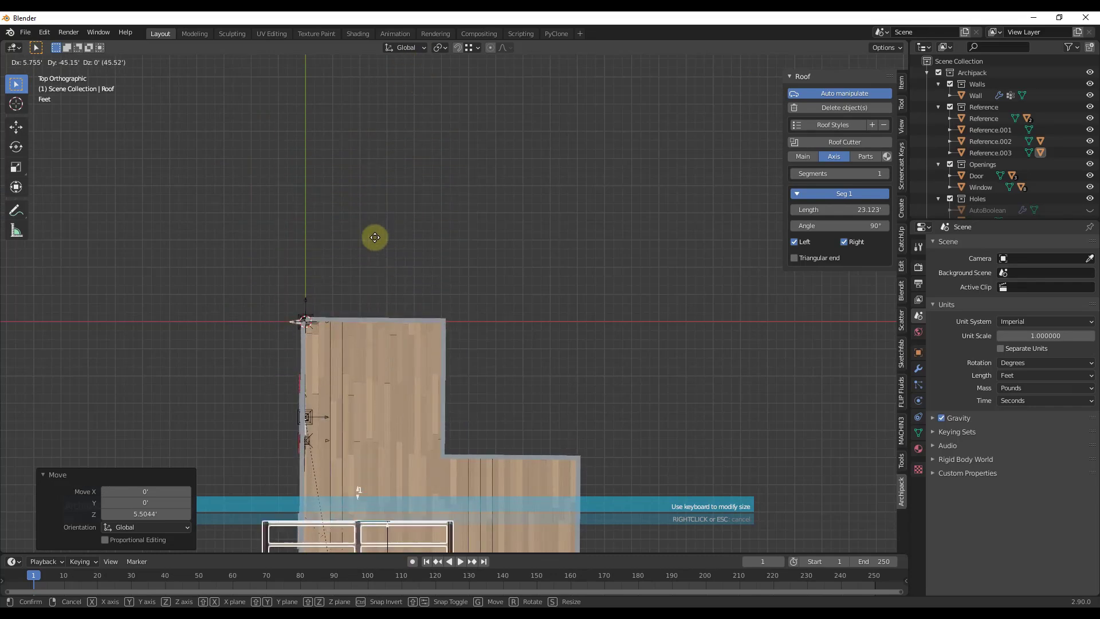
{"action": "left_click", "coordinate": [875, 208]}
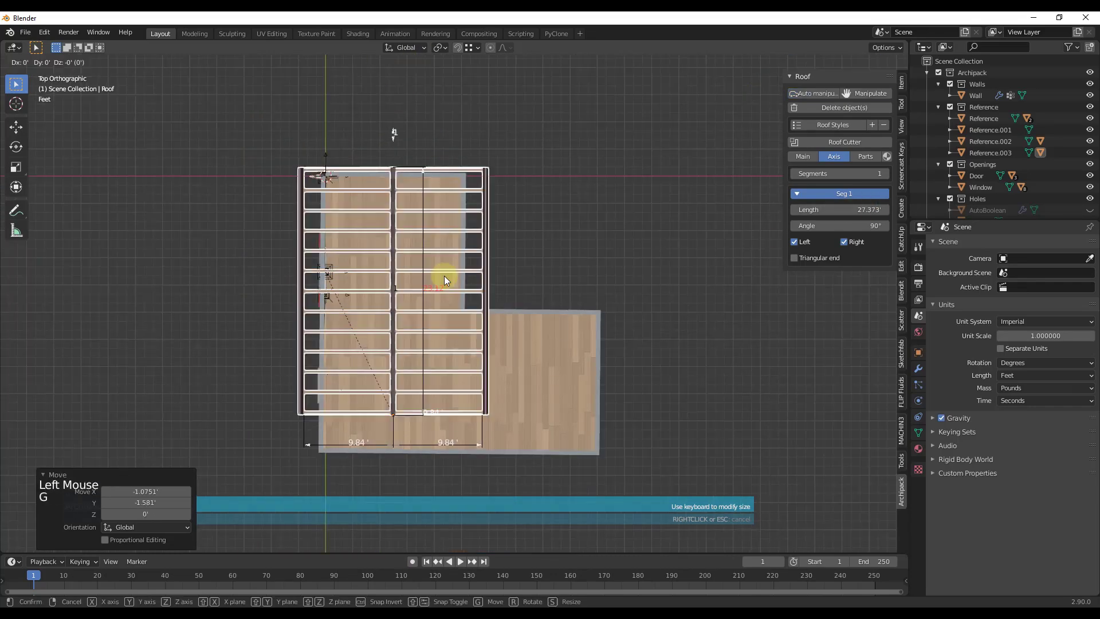
{"action": "scroll", "coordinate": [467, 437], "scroll_direction": "down", "scroll_amount": 1}
Enable the triangular end on the roof and shorten its axis segment to 24.29 ft.
{"action": "middle_click_drag", "start_coordinate": [695, 312], "coordinate": [650, 154]}
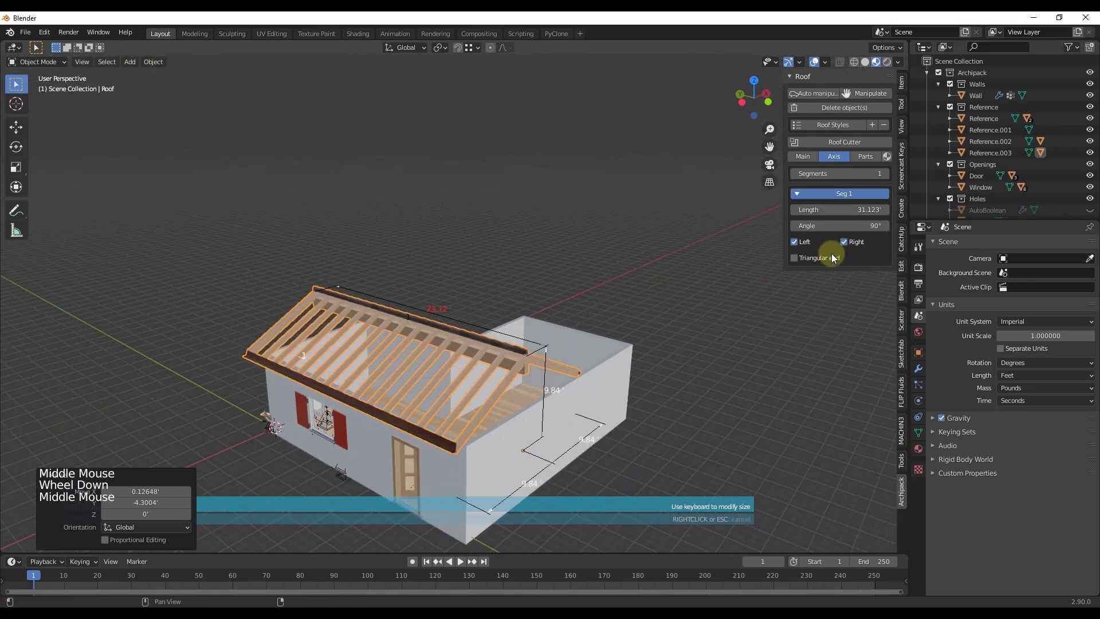
{"action": "left_click", "coordinate": [794, 257]}
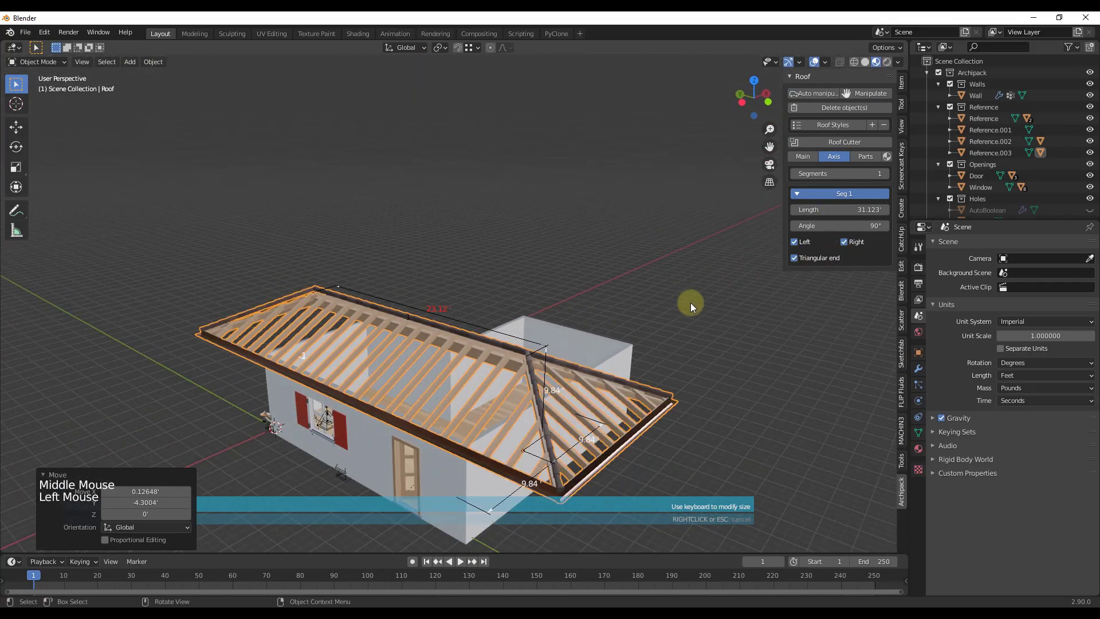
{"action": "left_click_drag", "start_coordinate": [879, 209], "coordinate": [801, 210]}
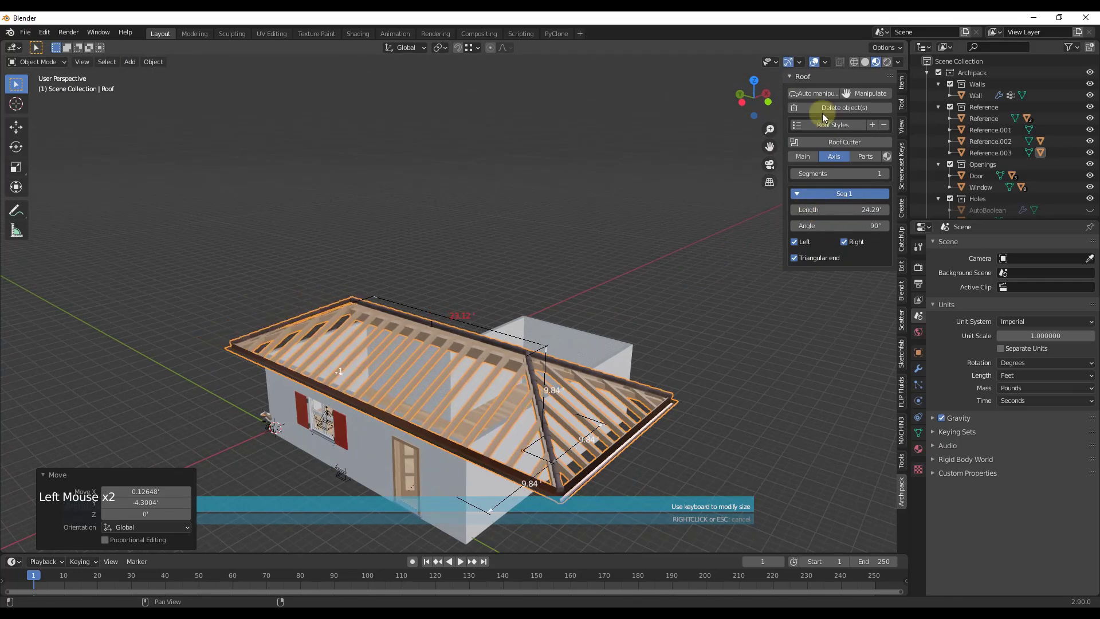
In top view, center the roof over the long wing by moving it about -0.31 ft in X and 2.79 ft in Y.
{"action": "left_click", "coordinate": [762, 83]}
{"action": "key", "text": "g"}
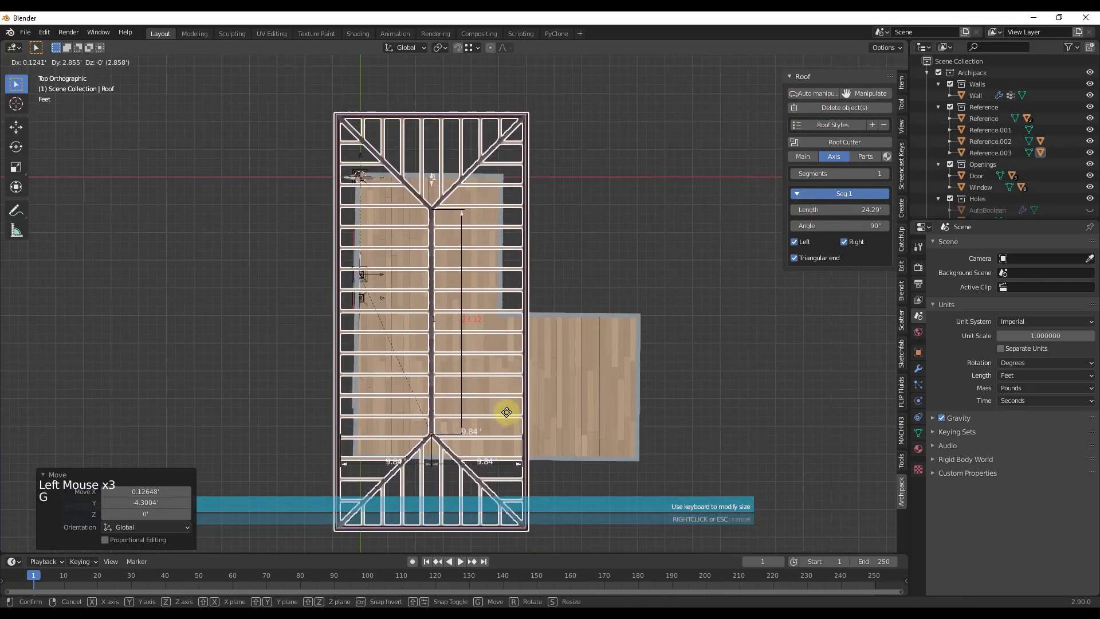
{"action": "left_click", "coordinate": [502, 412]}
{"action": "scroll", "coordinate": [620, 373], "scroll_direction": "up", "scroll_amount": 1}
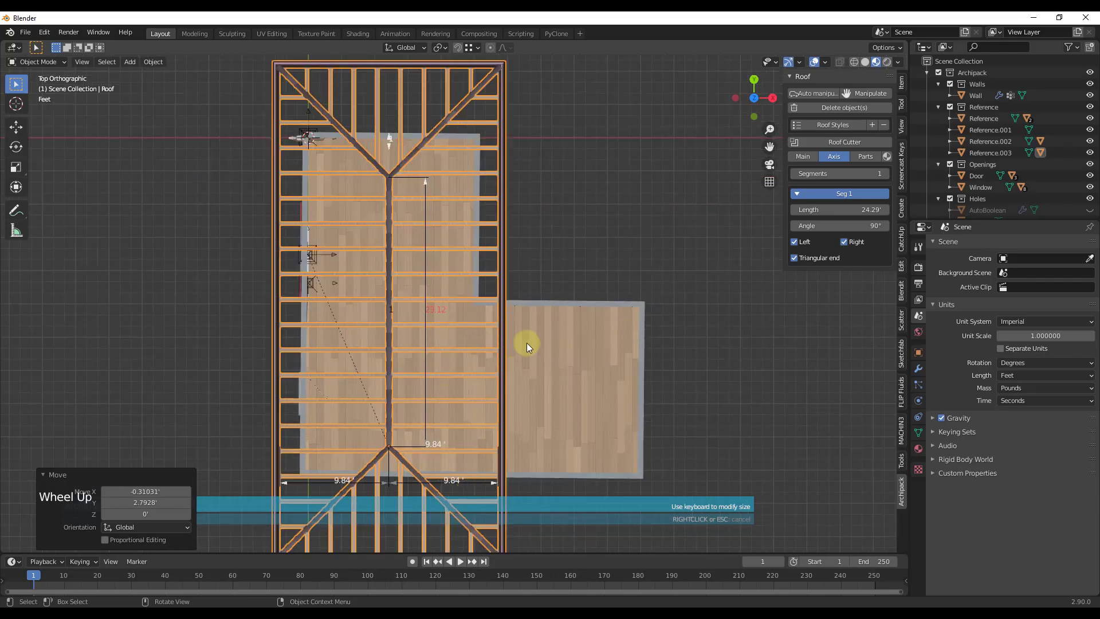
In the roof's parts settings, switch the Covering off and back on, and open its detailed options.
{"action": "left_click", "coordinate": [859, 156]}
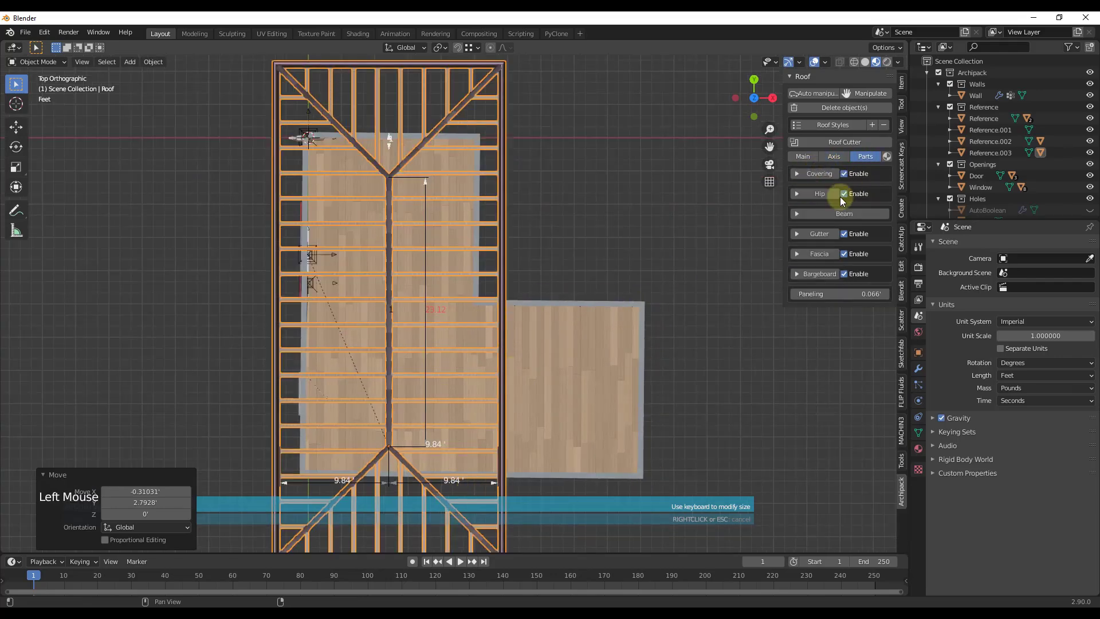
{"action": "middle_click_drag", "start_coordinate": [499, 375], "coordinate": [805, 361]}
{"action": "scroll", "coordinate": [530, 233], "scroll_direction": "down", "scroll_amount": 2}
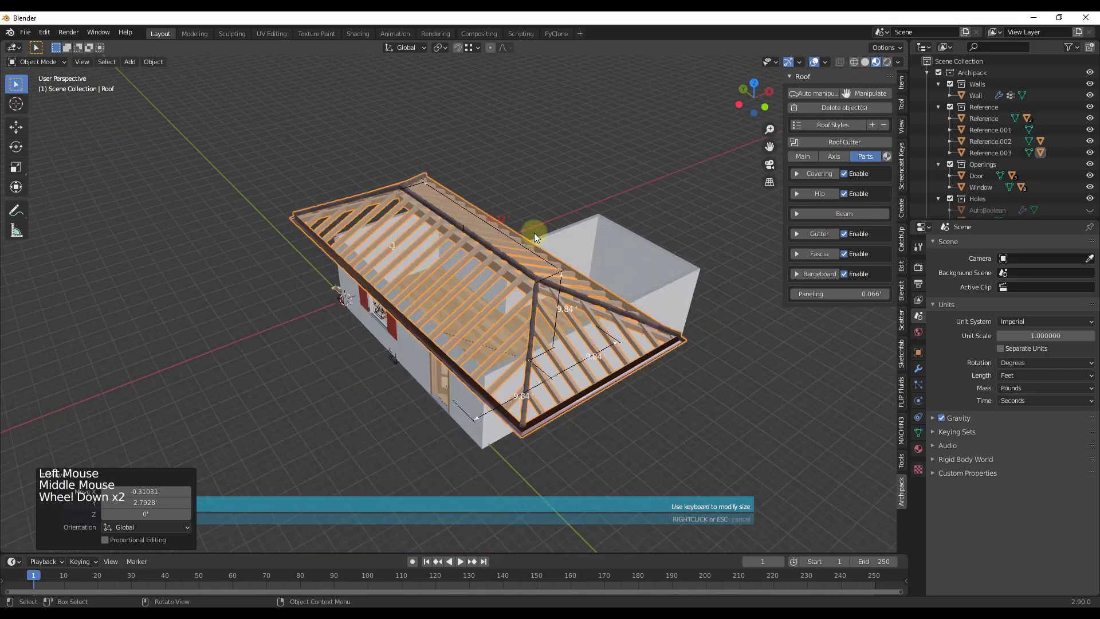
{"action": "scroll", "coordinate": [530, 233], "scroll_direction": "up", "scroll_amount": 1}
{"action": "middle_click", "coordinate": [593, 263]}
{"action": "middle_click_drag", "start_coordinate": [592, 263], "coordinate": [852, 187]}
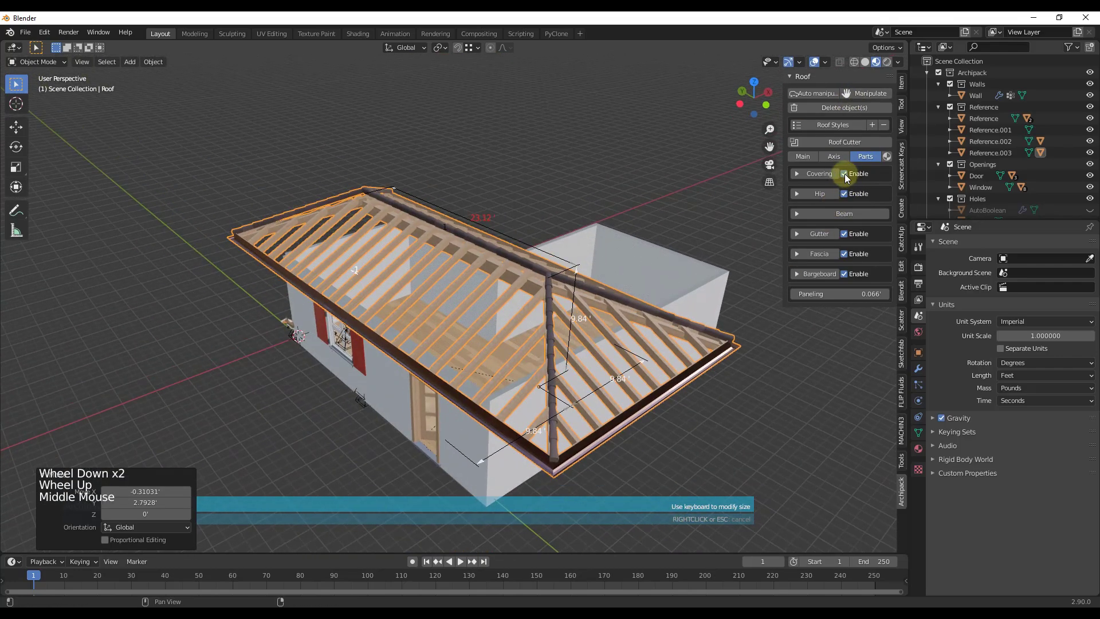
{"action": "left_click", "coordinate": [845, 176]}
{"action": "left_click", "coordinate": [844, 174]}
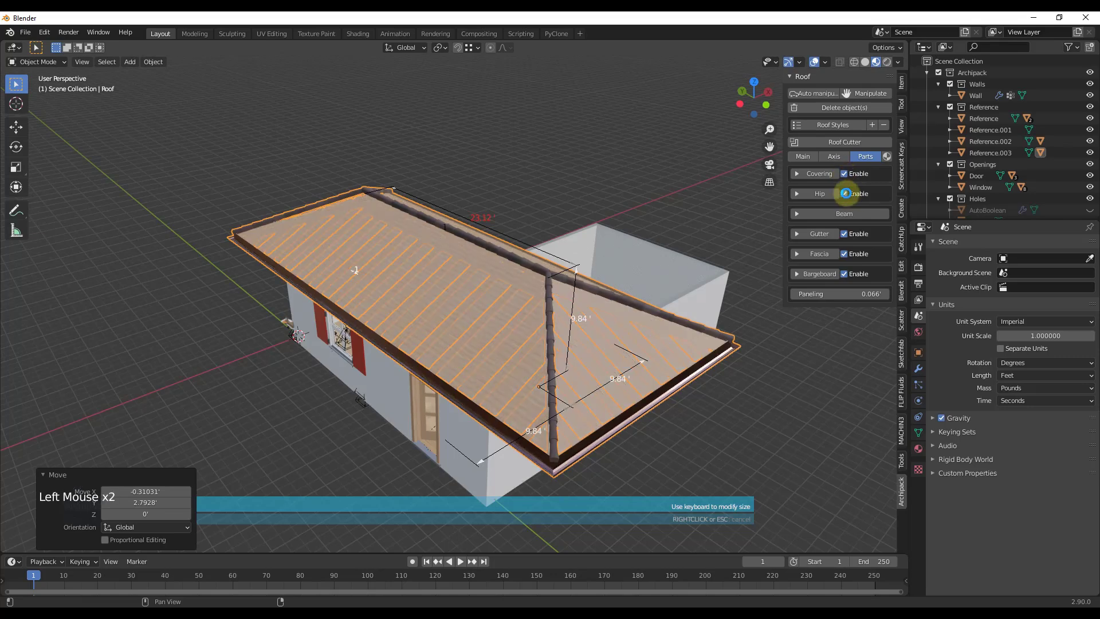
{"action": "left_click", "coordinate": [815, 174]}
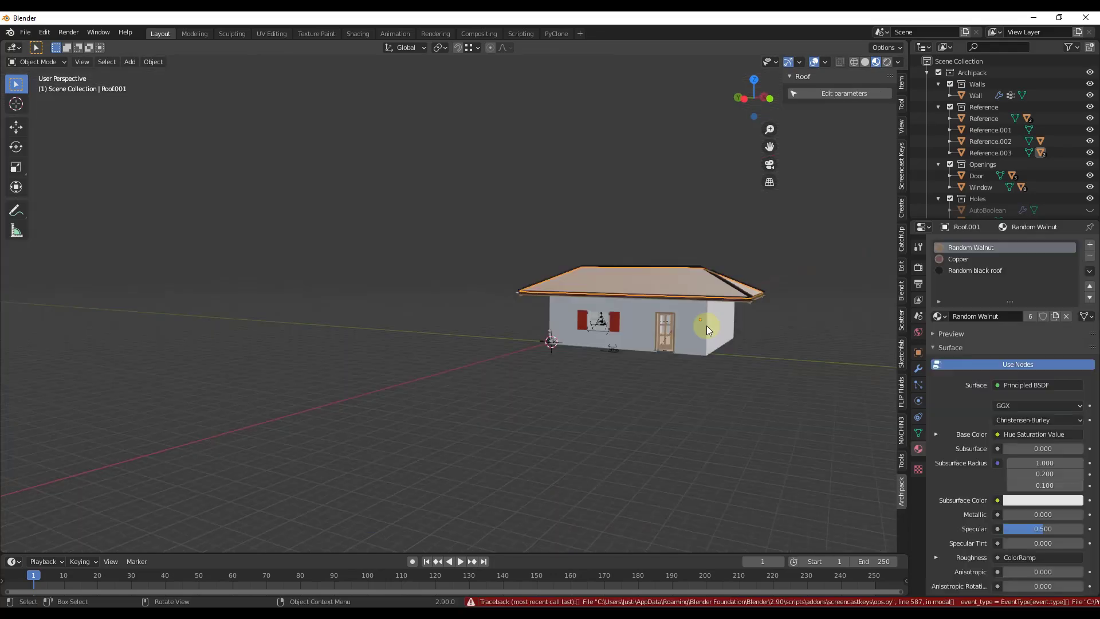
Add an Archipack kitchen to the house using the straight Euronorm I preset.
{"action": "middle_click_drag", "start_coordinate": [707, 325], "coordinate": [685, 391]}
{"action": "key", "text": "shift+a"}
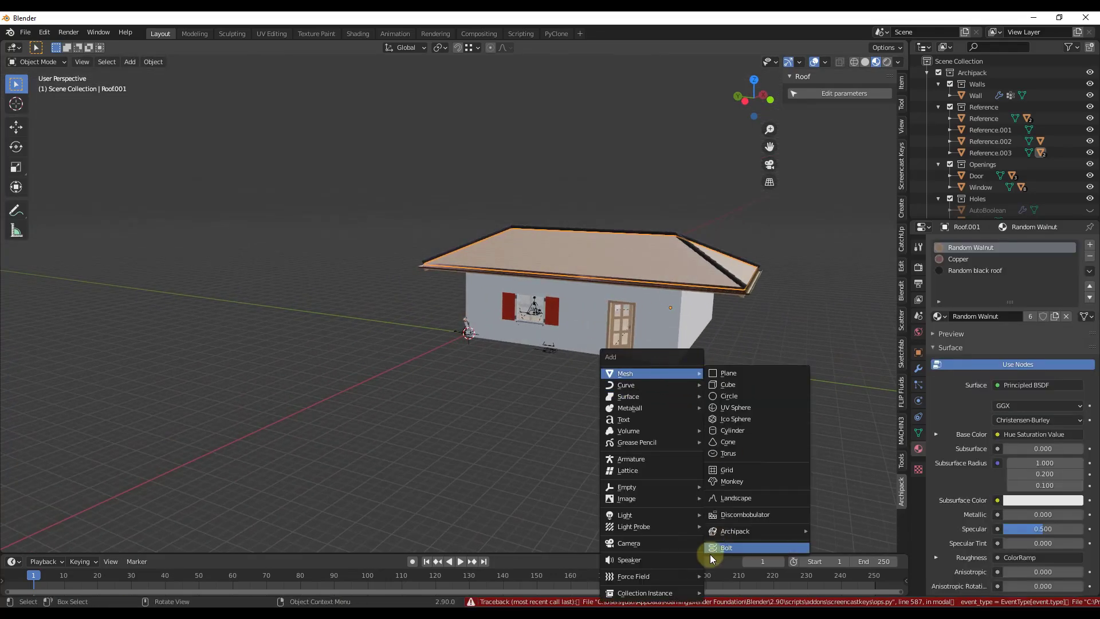
{"action": "mouse_move", "coordinate": [744, 531]}
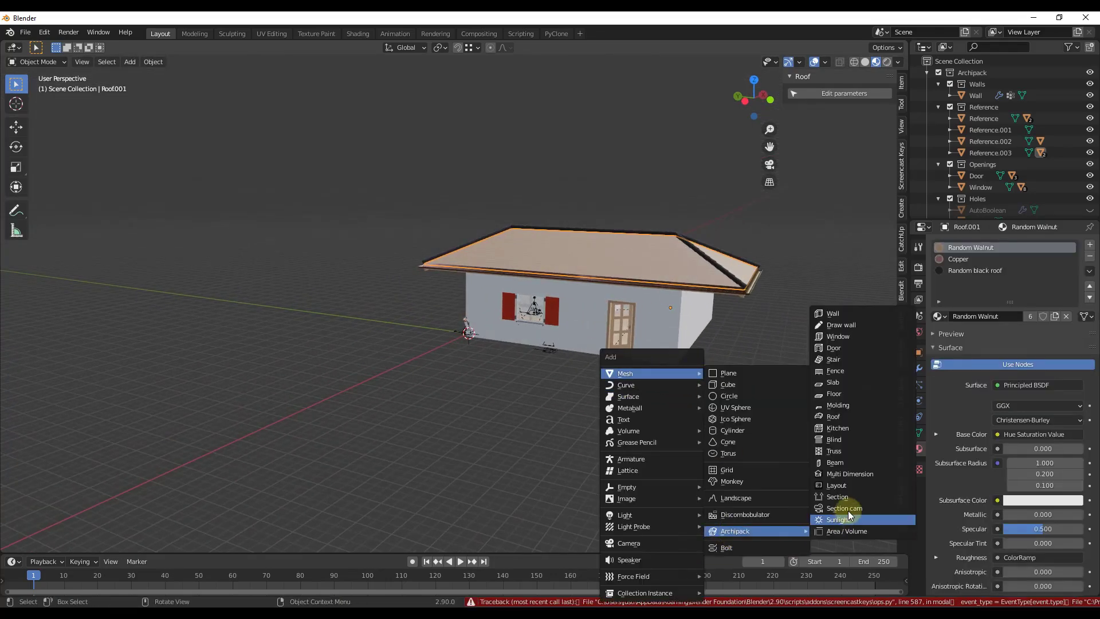
{"action": "left_click", "coordinate": [844, 428]}
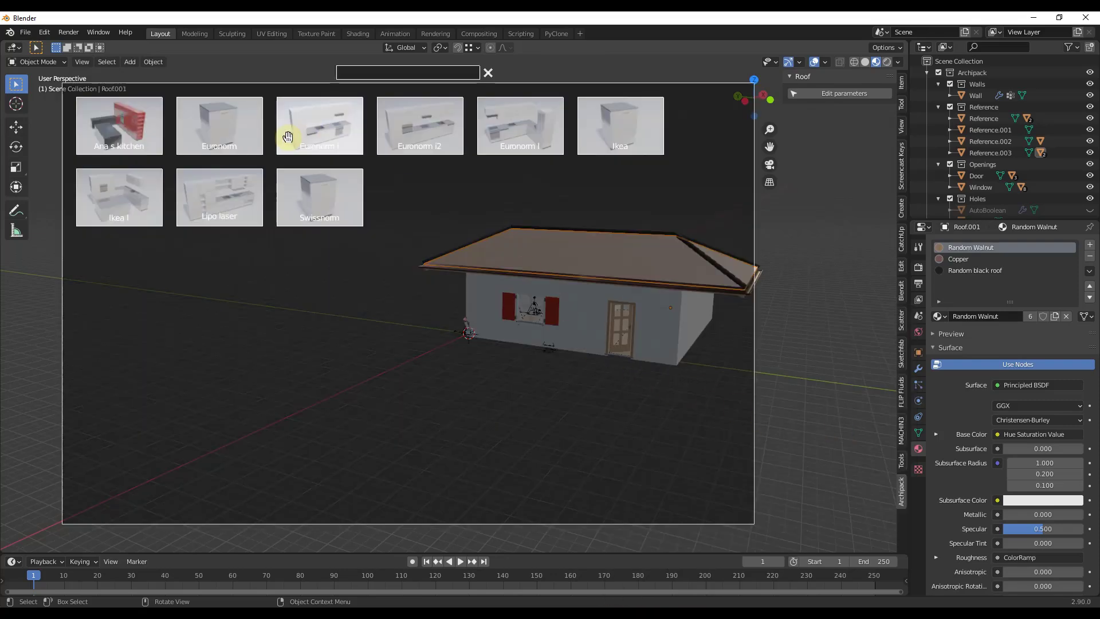
{"action": "left_click", "coordinate": [327, 128]}
From inside the house, turn on Auto manipulate for the whole kitchen and narrow wall cabinet 9 to 1.94 ft.
{"action": "scroll", "coordinate": [496, 311], "scroll_direction": "up", "scroll_amount": 10}
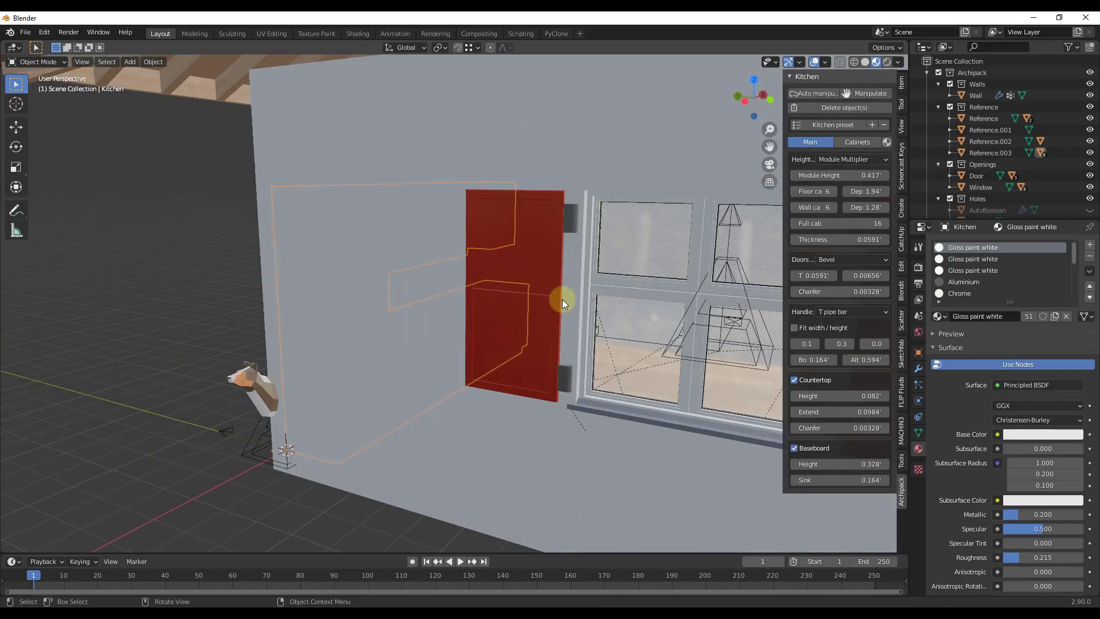
{"action": "middle_click_drag", "start_coordinate": [257, 265], "coordinate": [312, 380]}
{"action": "left_click", "coordinate": [249, 164]}
{"action": "middle_click_drag", "start_coordinate": [249, 164], "coordinate": [204, 116]}
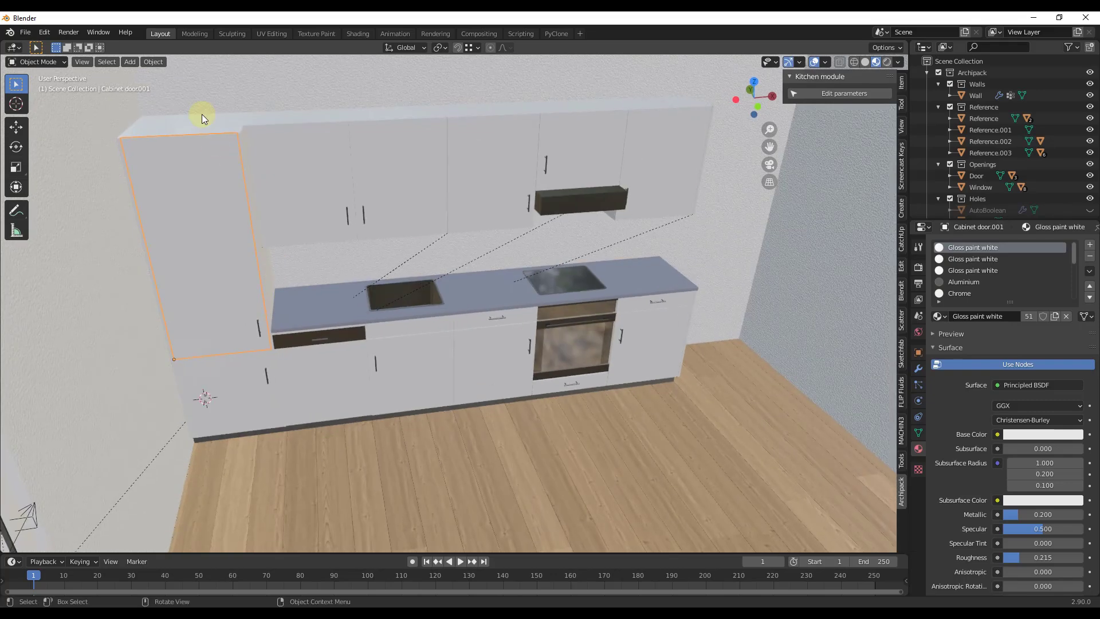
{"action": "left_click", "coordinate": [237, 126]}
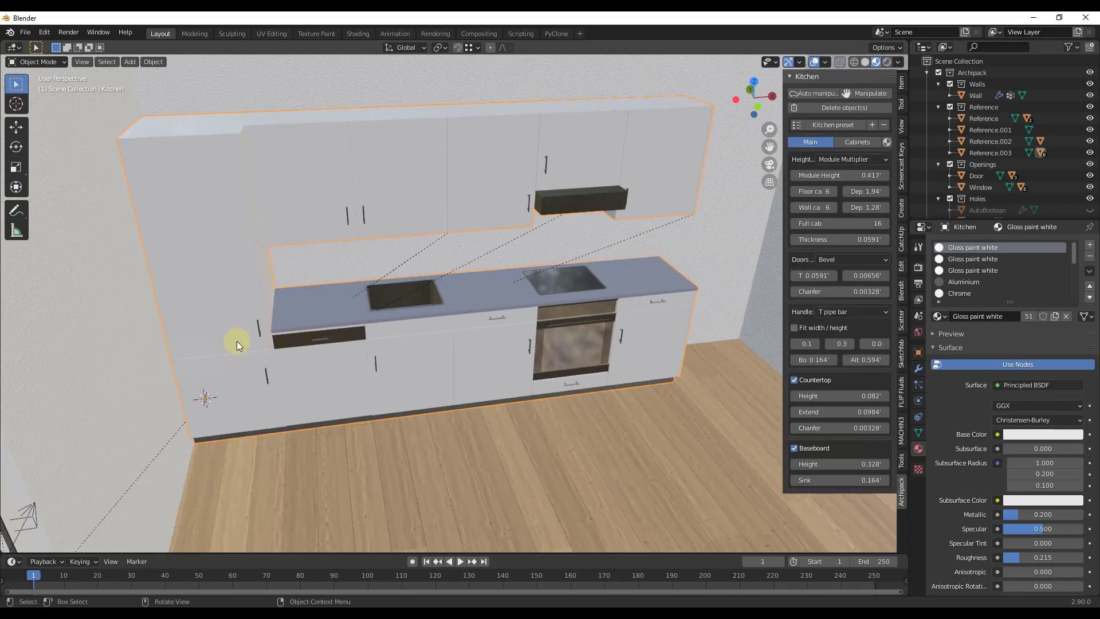
{"action": "left_click", "coordinate": [823, 95]}
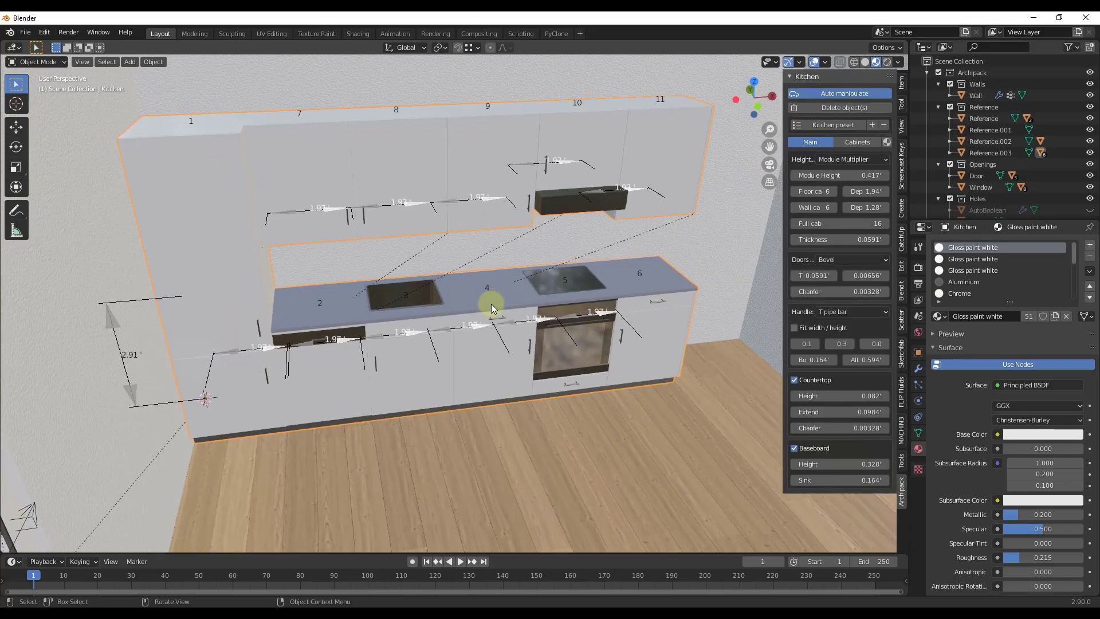
{"action": "left_click_drag", "start_coordinate": [493, 204], "coordinate": [493, 106]}
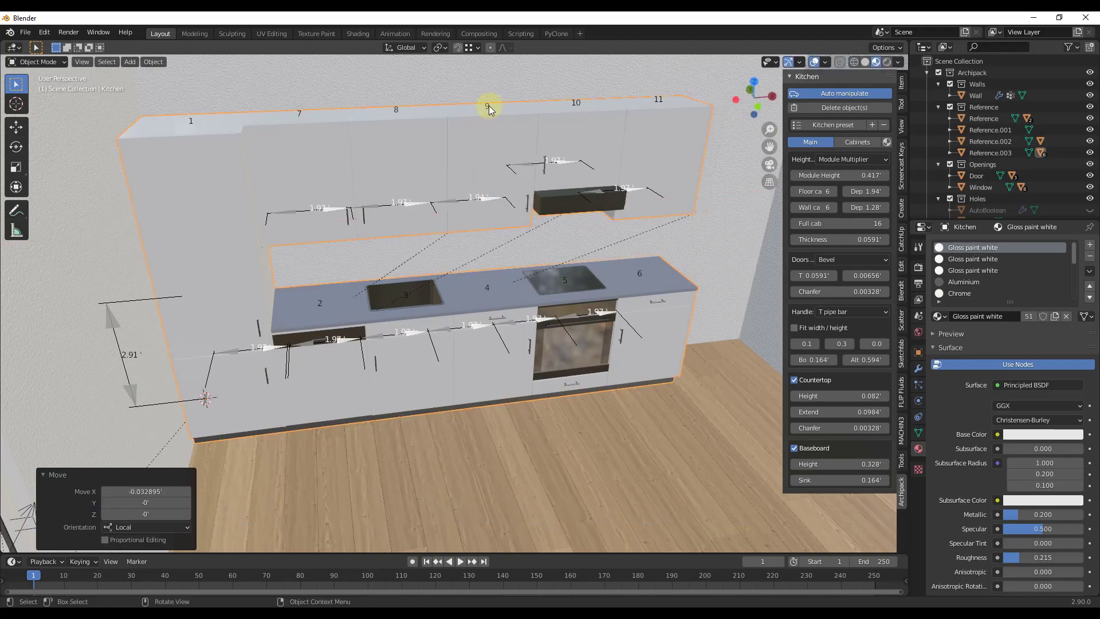
In the kitchen's cabinet list, set the z size of Cab 10 above the cooktop to about -0.083 ft.
{"action": "left_click", "coordinate": [856, 143]}
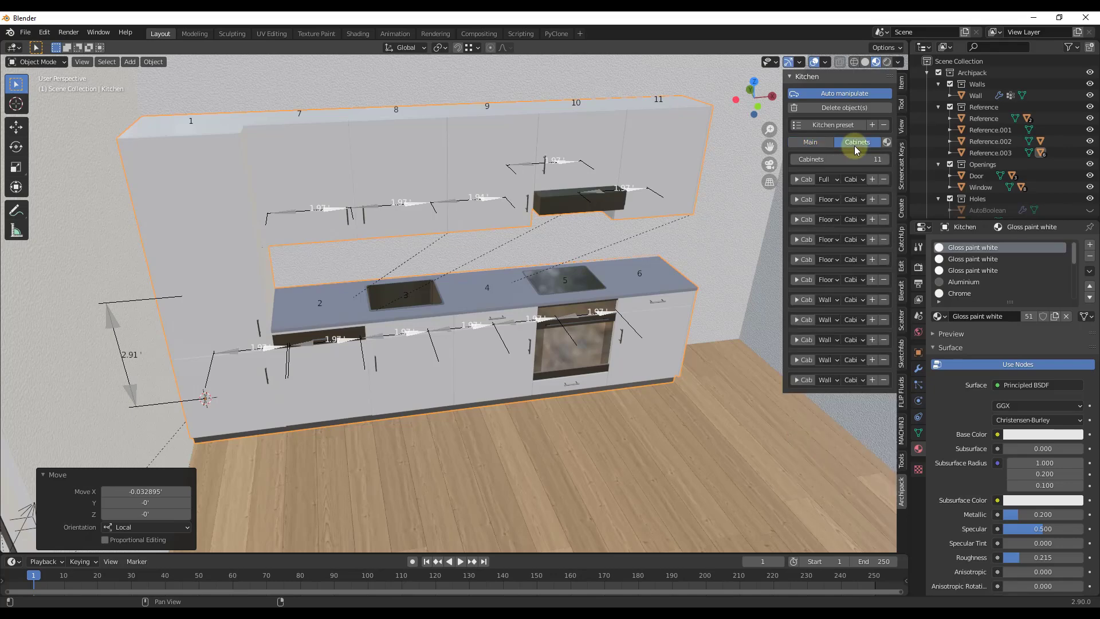
{"action": "left_click_drag", "start_coordinate": [784, 189], "coordinate": [704, 344]}
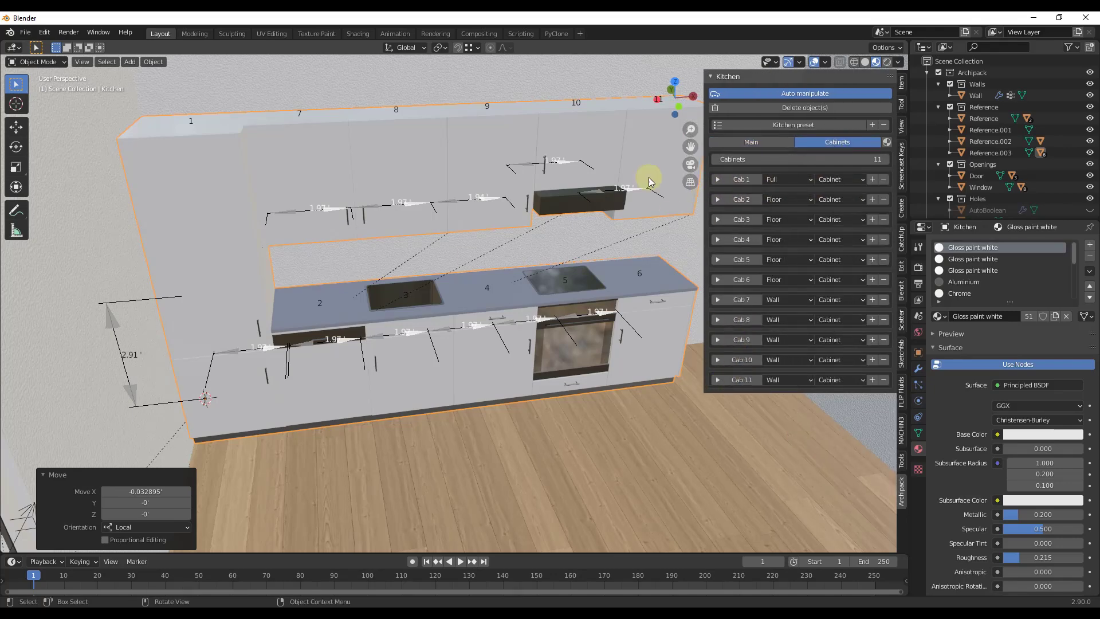
{"action": "left_click", "coordinate": [728, 361]}
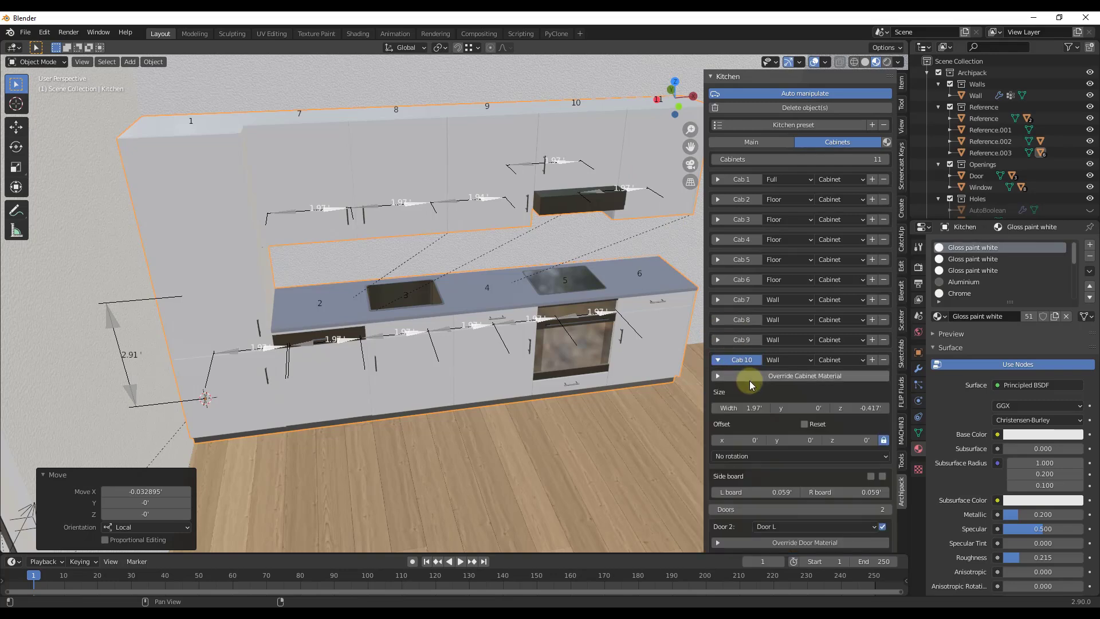
{"action": "left_click_drag", "start_coordinate": [745, 411], "coordinate": [785, 413]}
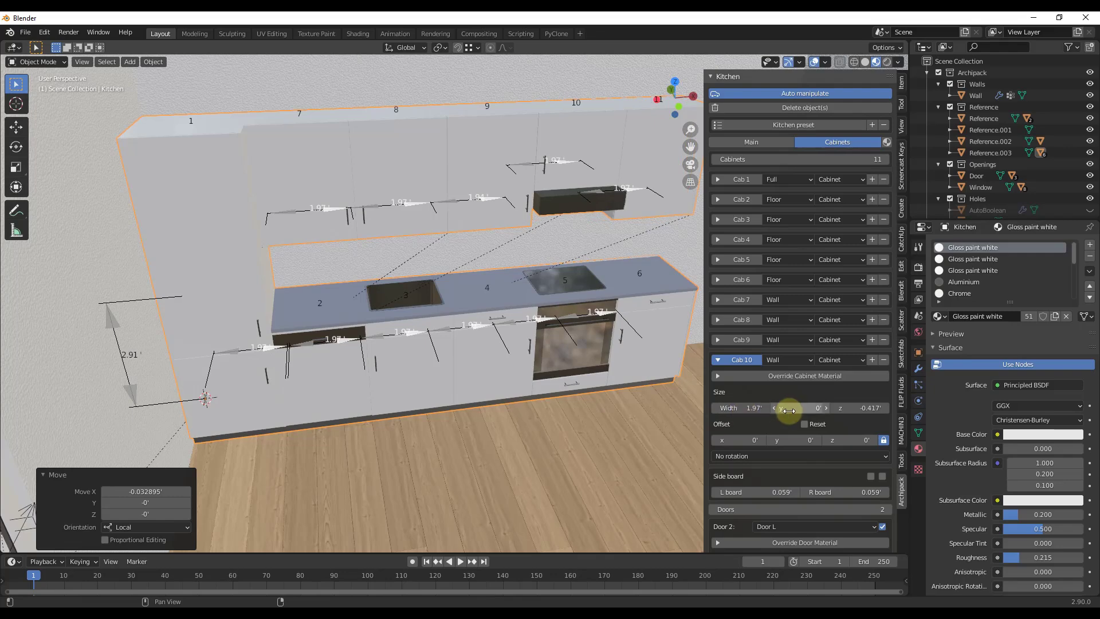
{"action": "left_click_drag", "start_coordinate": [854, 407], "coordinate": [854, 408]}
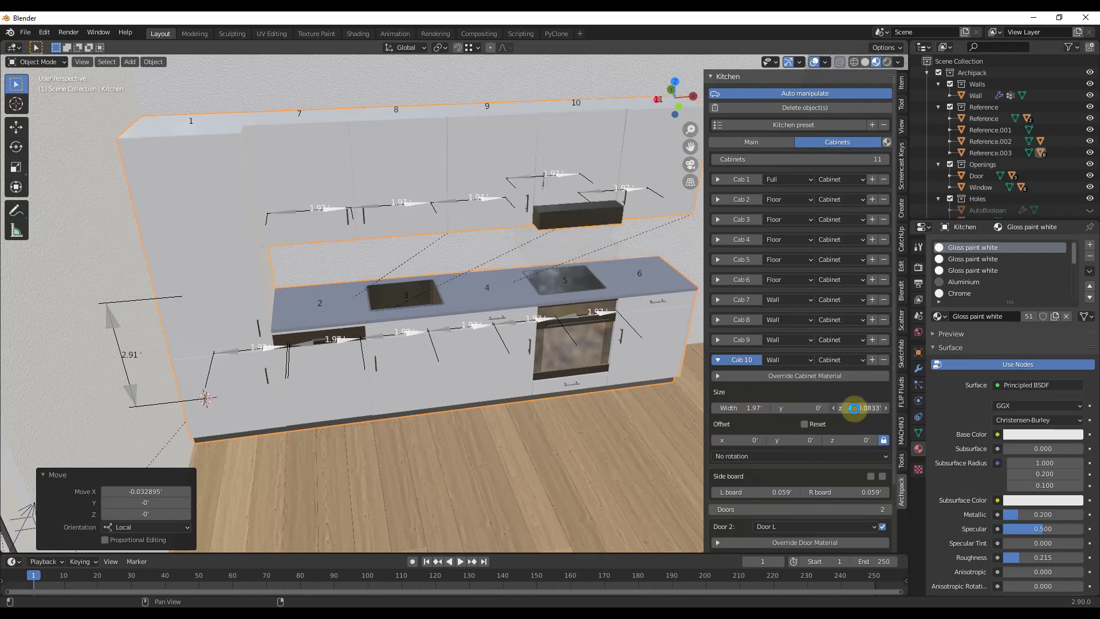
{"action": "left_click", "coordinate": [739, 361]}
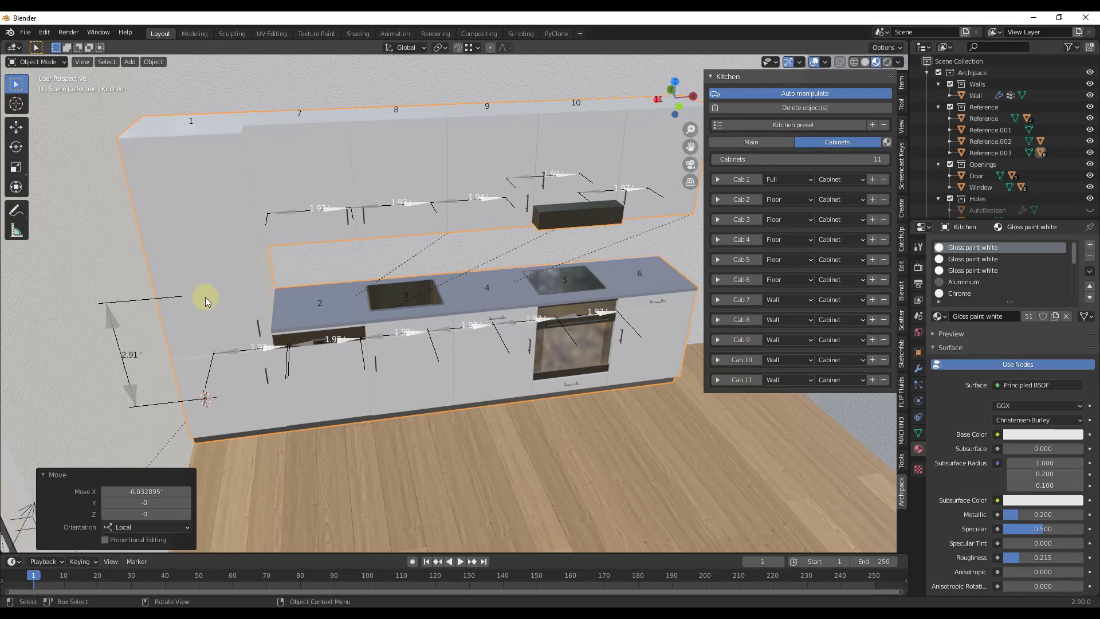
Widen floor cabinet 4 to about 2.4 ft and floor cabinet 5 to about 2.18 ft with their size handles.
{"action": "left_click_drag", "start_coordinate": [479, 326], "coordinate": [493, 326]}
{"action": "left_click_drag", "start_coordinate": [558, 322], "coordinate": [565, 319]}
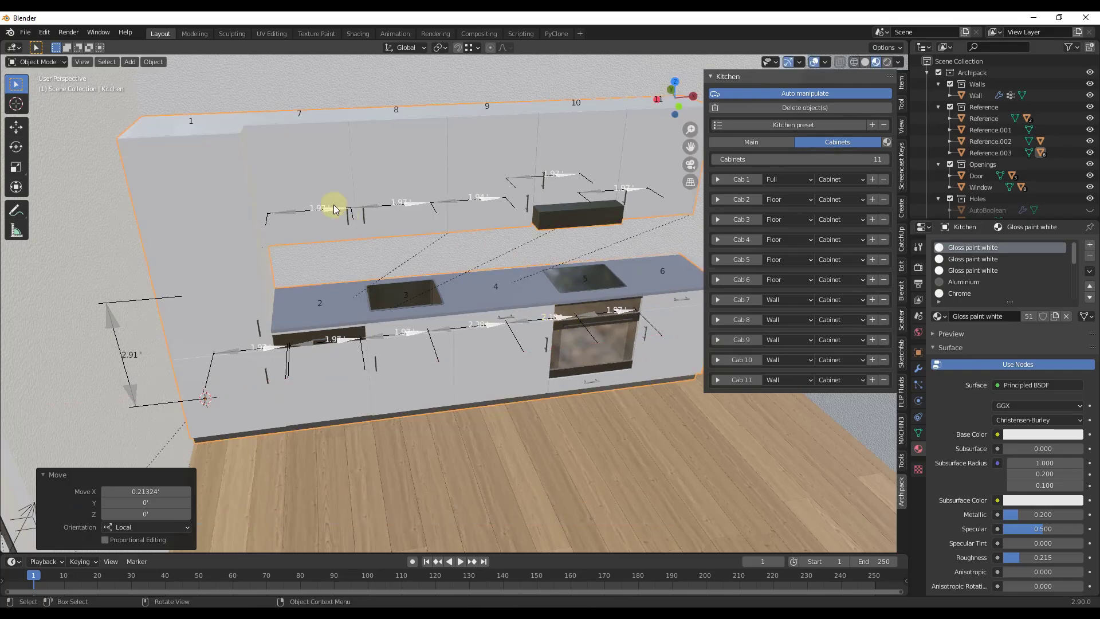
{"action": "middle_click_drag", "start_coordinate": [387, 272], "coordinate": [550, 233]}
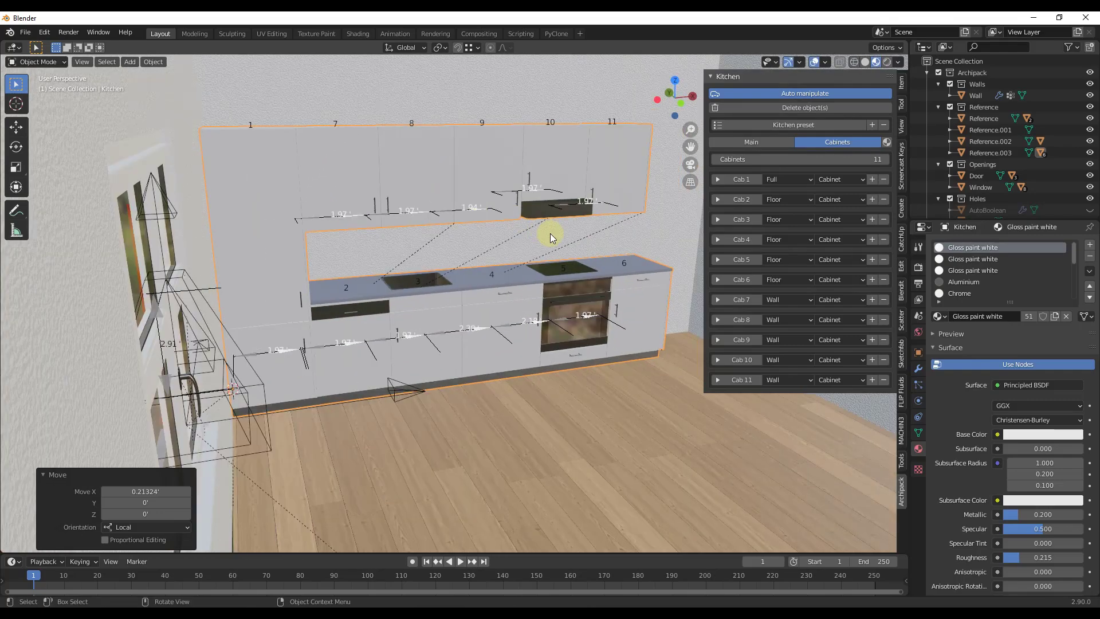
{"action": "scroll", "coordinate": [600, 255], "scroll_direction": "up", "scroll_amount": 5}
{"action": "scroll", "coordinate": [600, 254], "scroll_direction": "down", "scroll_amount": 5}
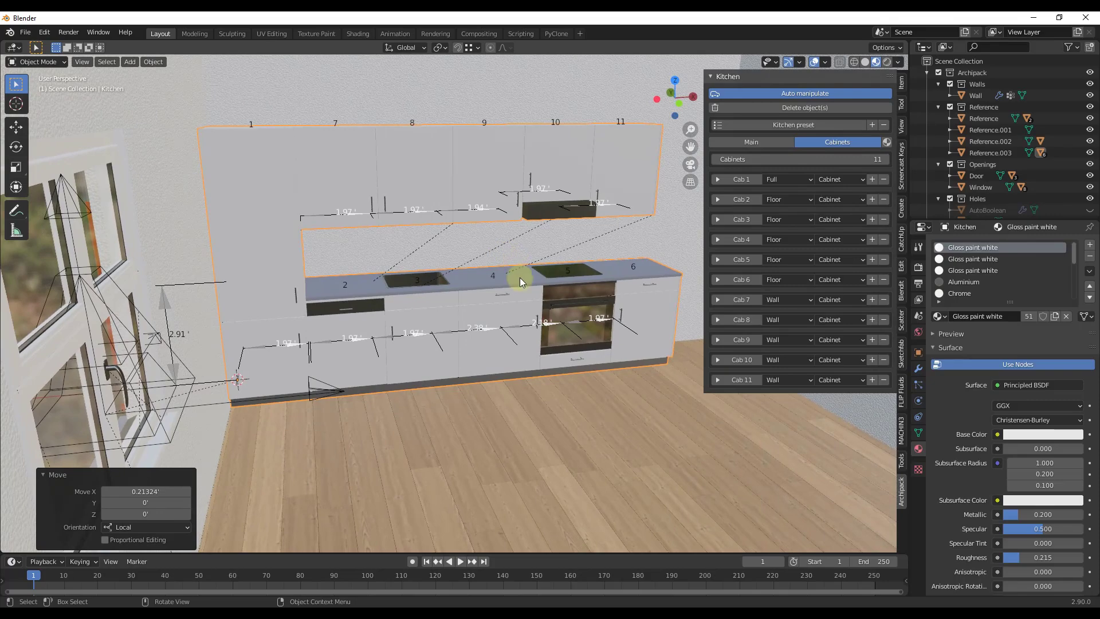
Expand the settings of floor cabinet Cab 6 to review its options, and collapse them again.
{"action": "left_click", "coordinate": [743, 281]}
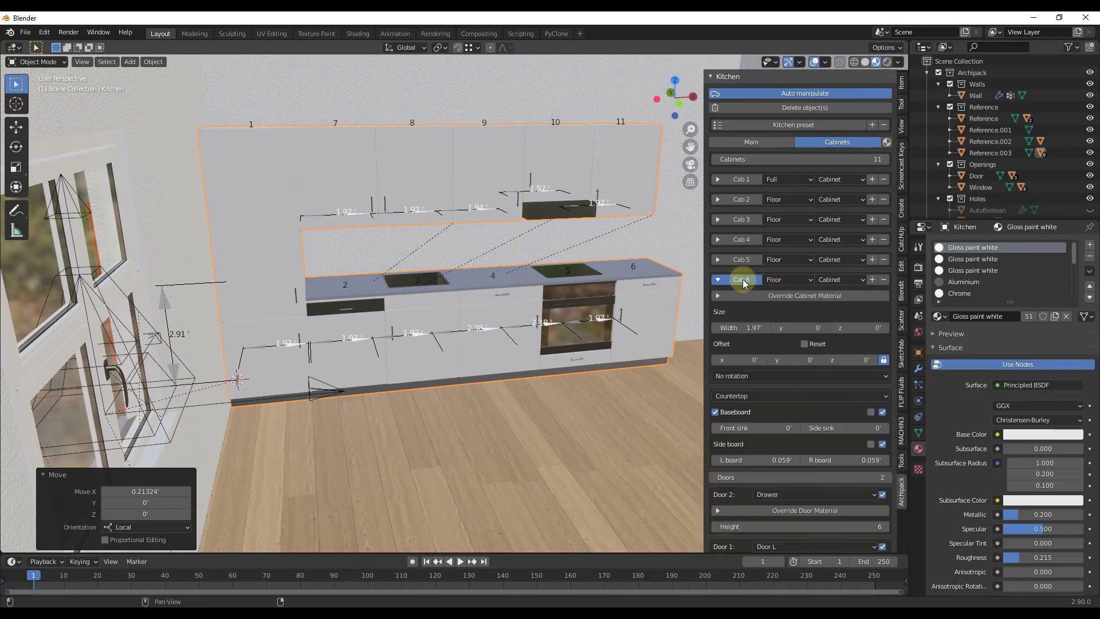
{"action": "left_click", "coordinate": [743, 280]}
{"action": "middle_click_drag", "start_coordinate": [466, 278], "coordinate": [466, 294]}
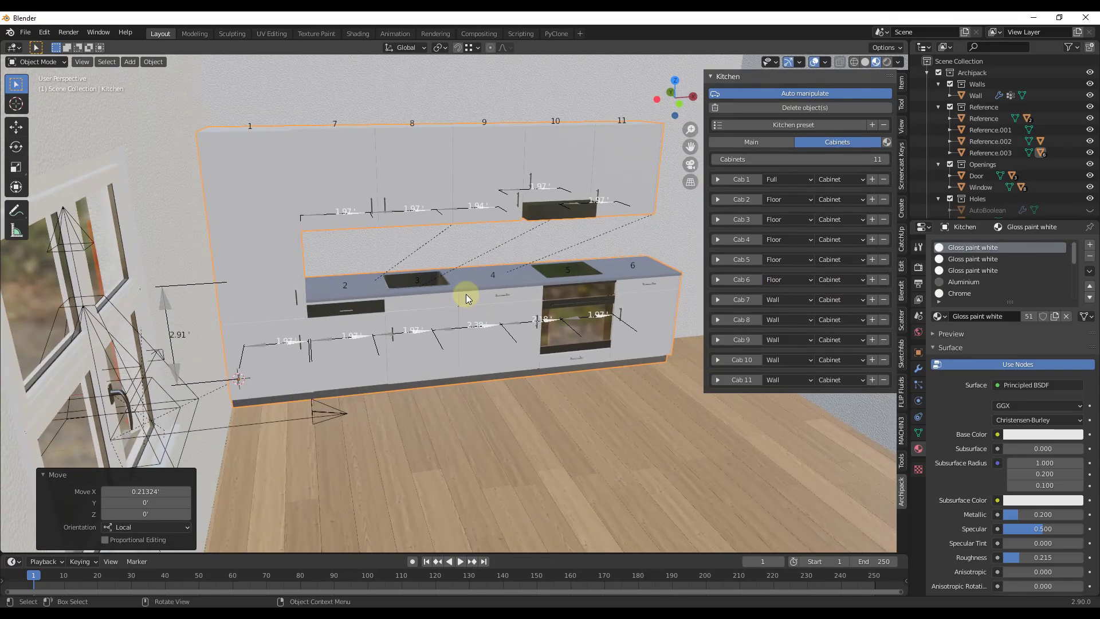